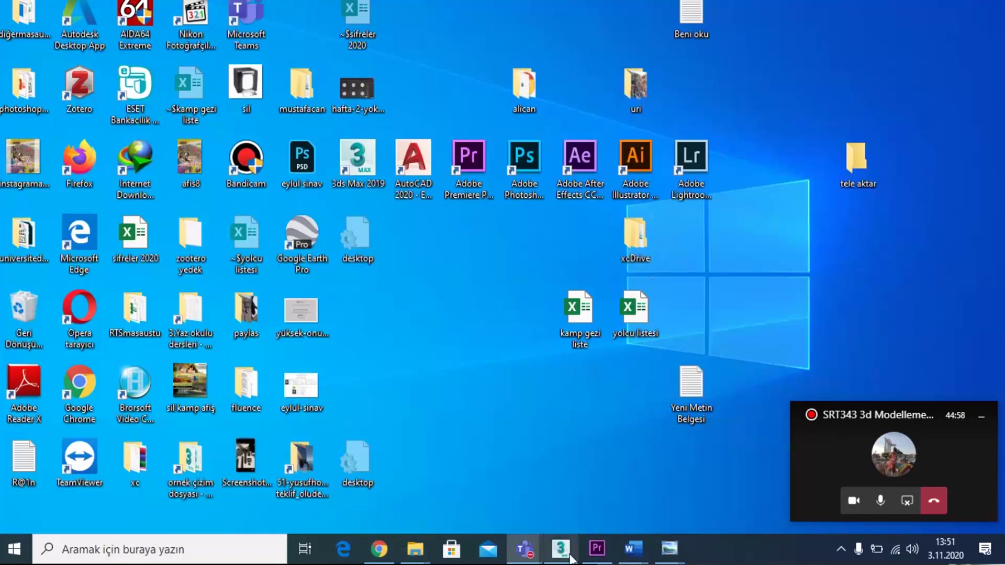
Step: Switch to 3ds Max and show the Left view with the spline creation tools available
click(561, 548)
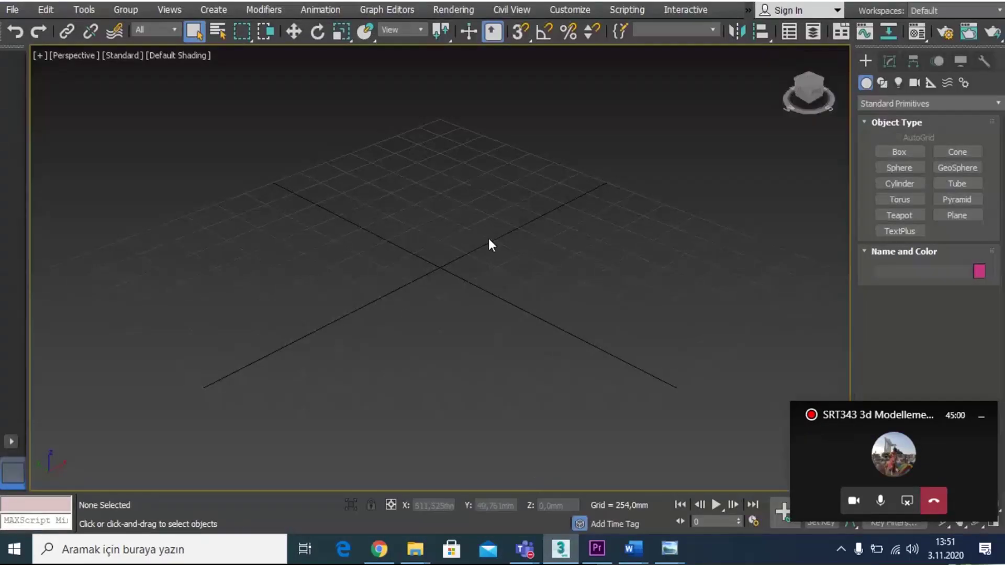
key(l)
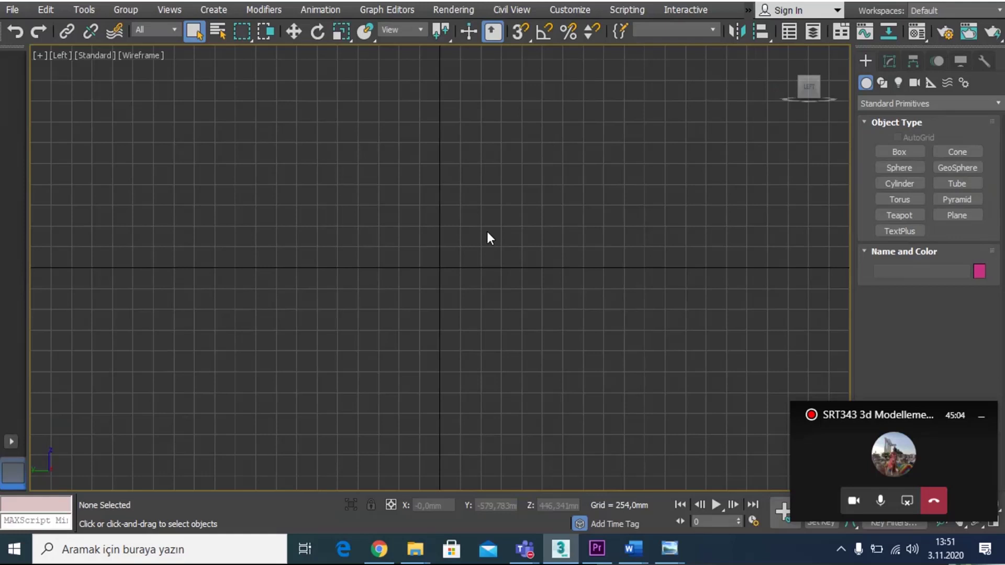
click(882, 83)
Step: Draw an open angular line of straight segments descending from the upper right past the grid's vertical axis
click(905, 161)
click(592, 83)
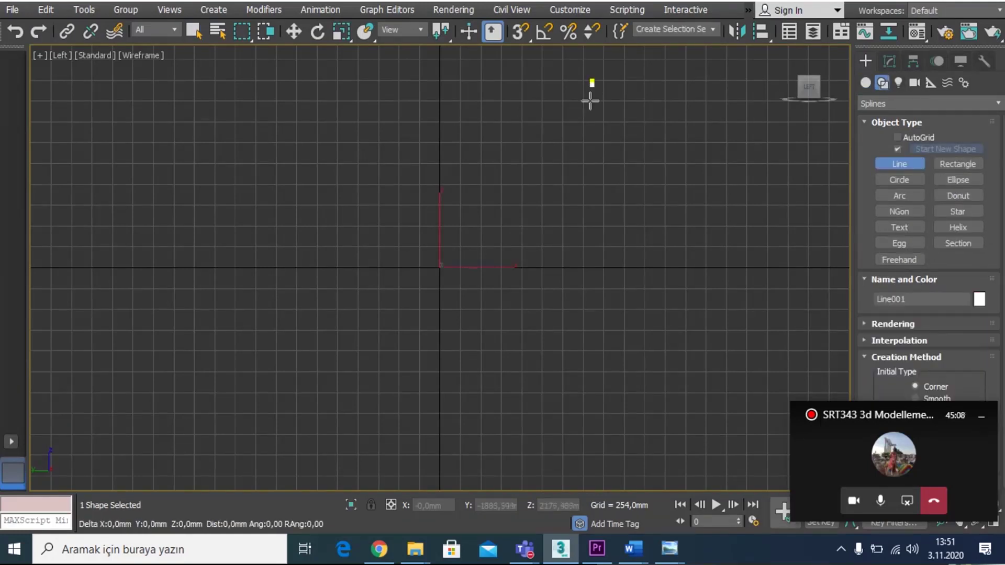
click(573, 217)
click(491, 310)
click(473, 325)
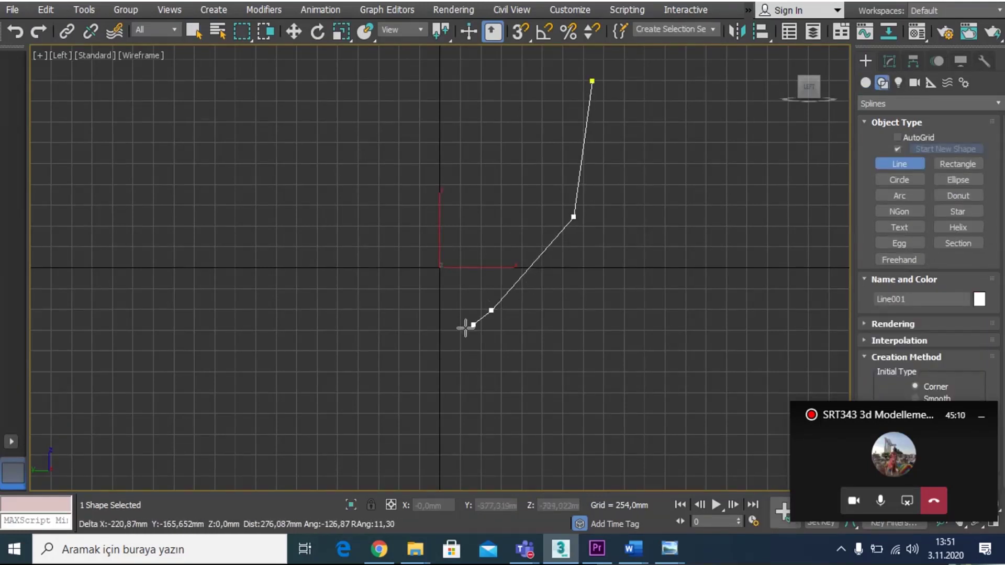
click(400, 345)
right_click(402, 345)
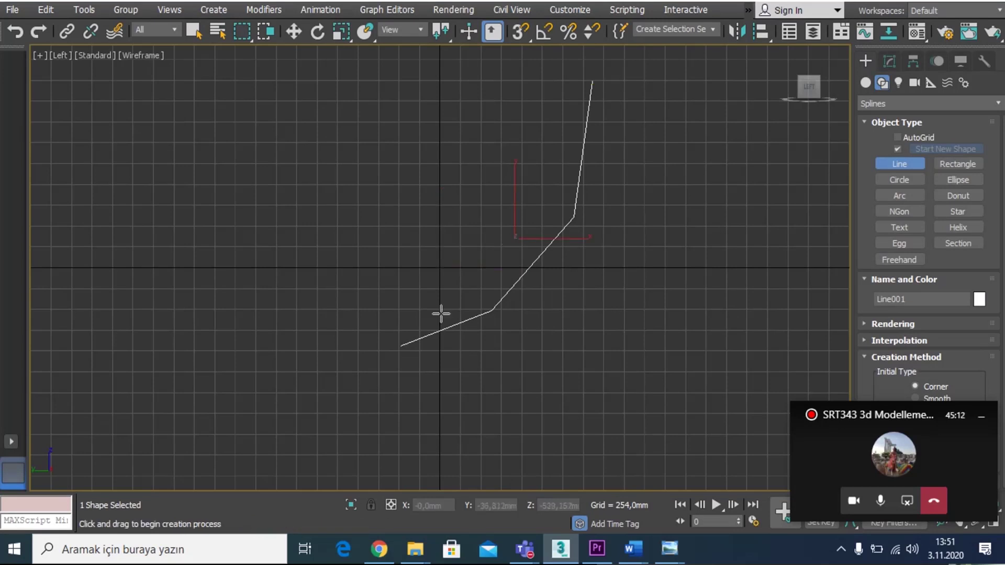
Step: Minimize the meeting window and delete the angular line
click(980, 416)
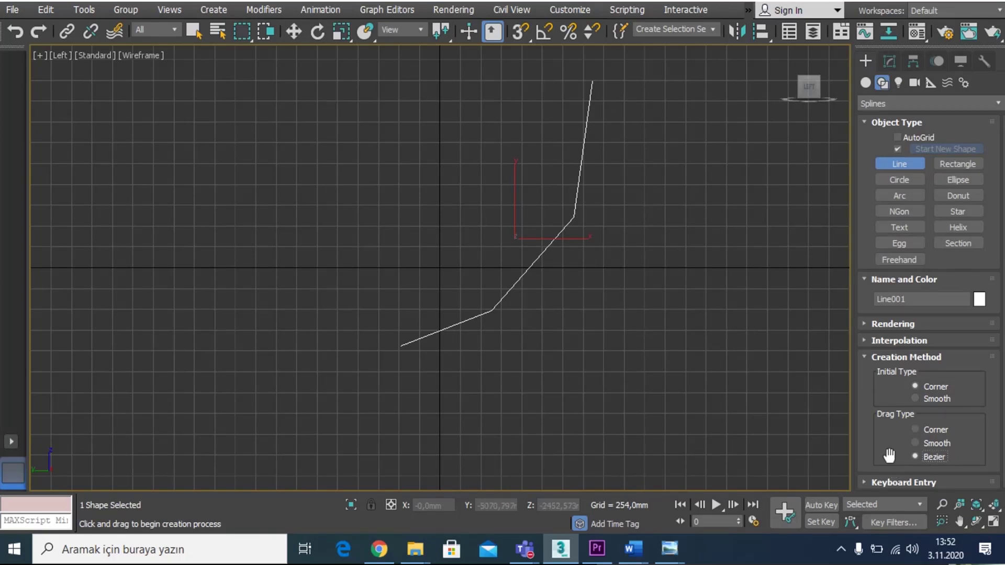
right_click(622, 300)
drag(621, 301, 396, 152)
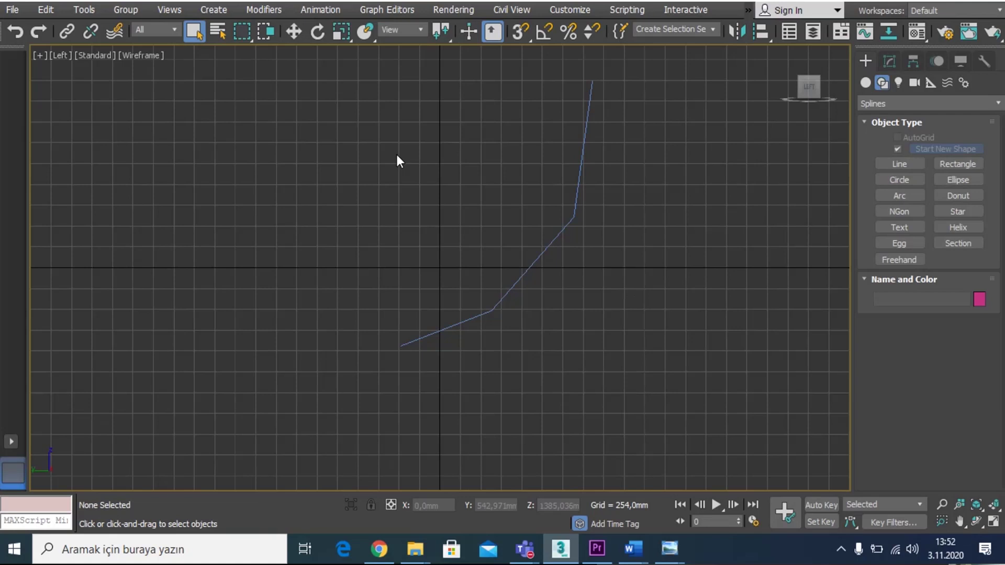
click(572, 220)
key(Delete)
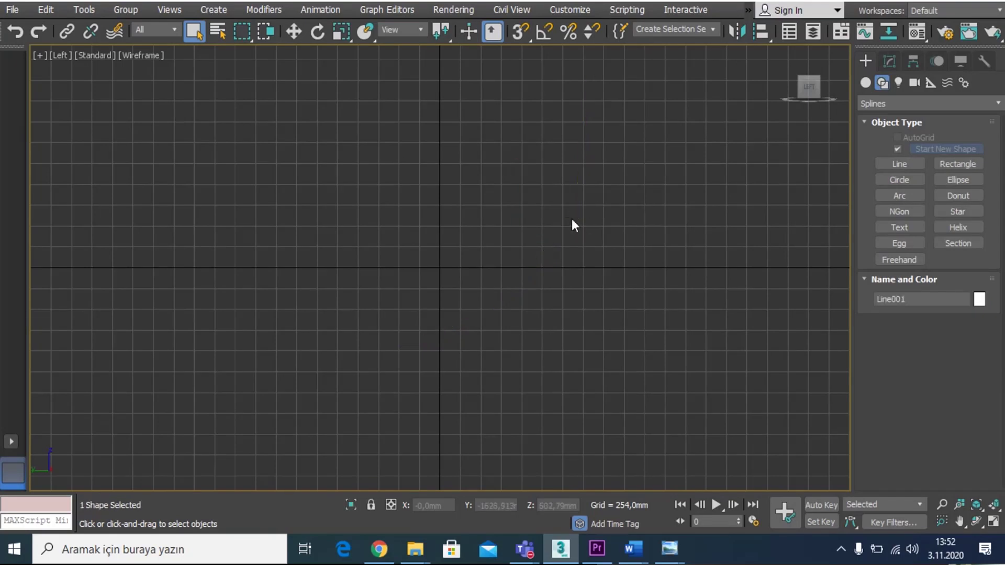
Step: Draw an open line with a smooth Bezier bend, sweeping from the upper right down to the lower left as a cup profile
click(899, 164)
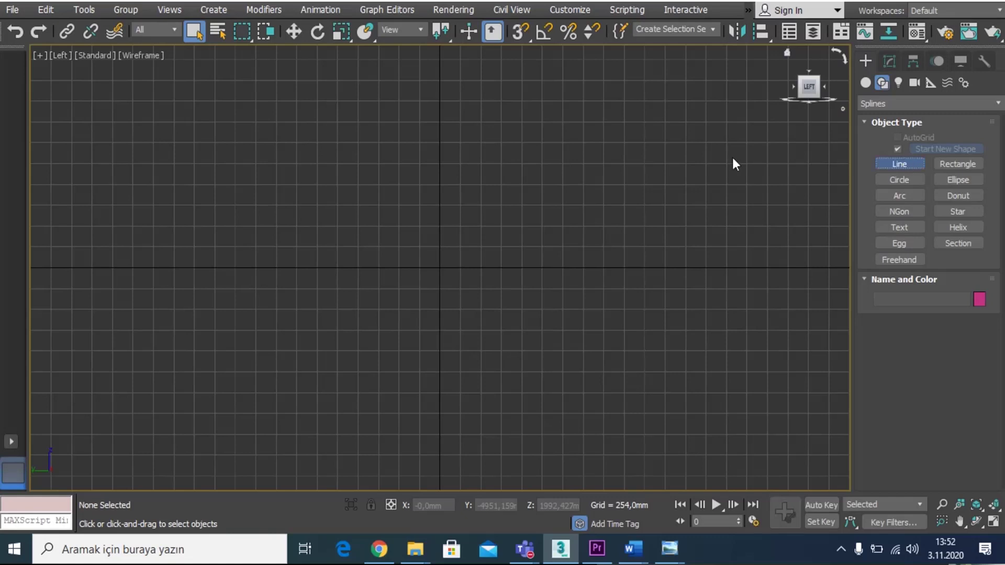
key(ctrl+z)
click(616, 67)
click(543, 208)
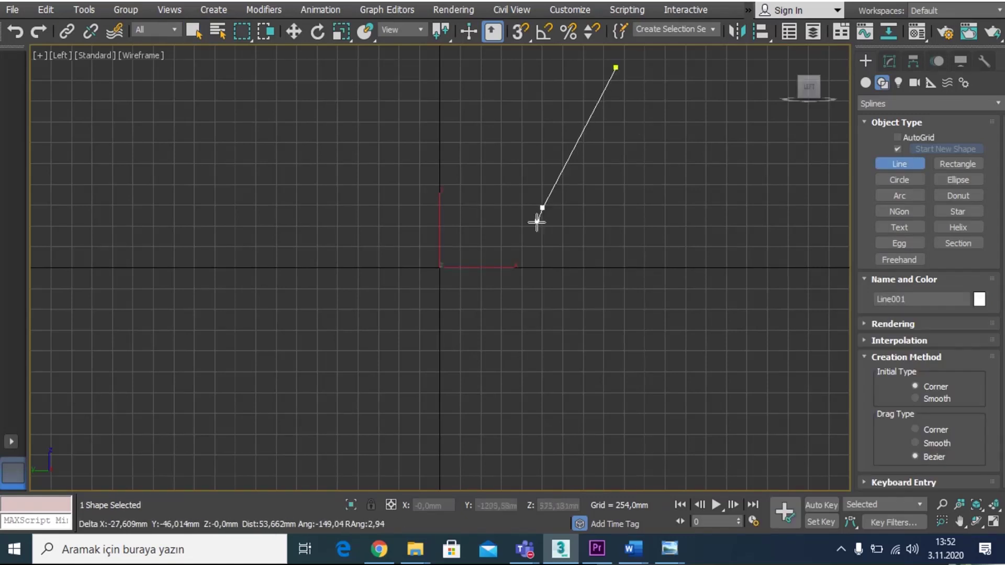
drag(537, 222, 337, 317)
right_click(337, 318)
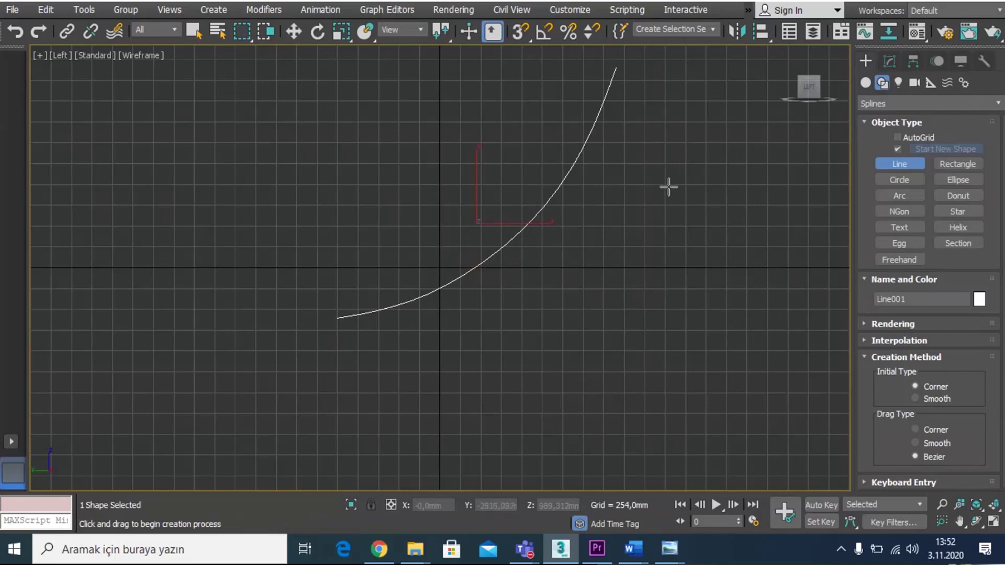
right_click(675, 187)
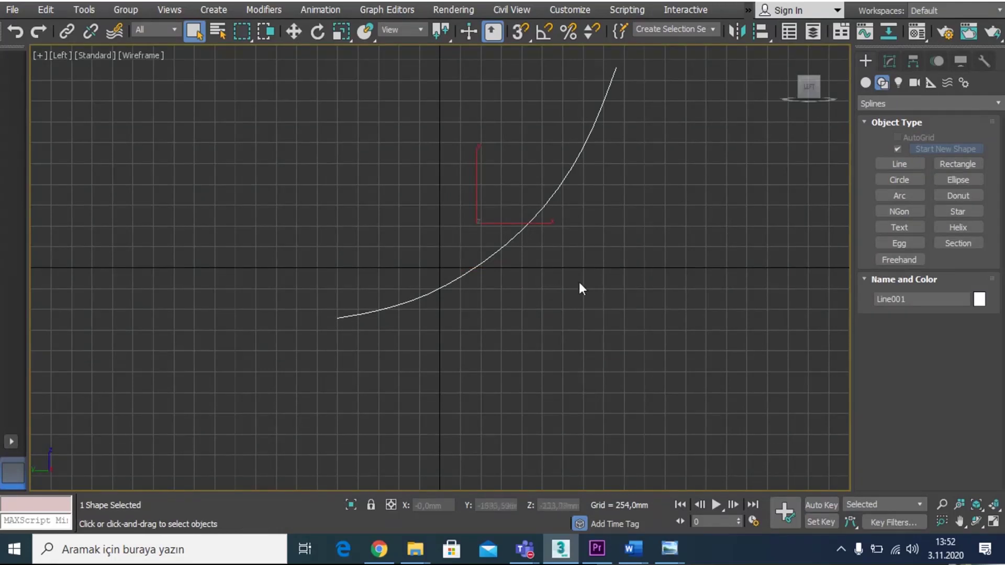
Step: Rotate the curved line slightly counterclockwise so the profile stands steeper
scroll(571, 267, down, 3)
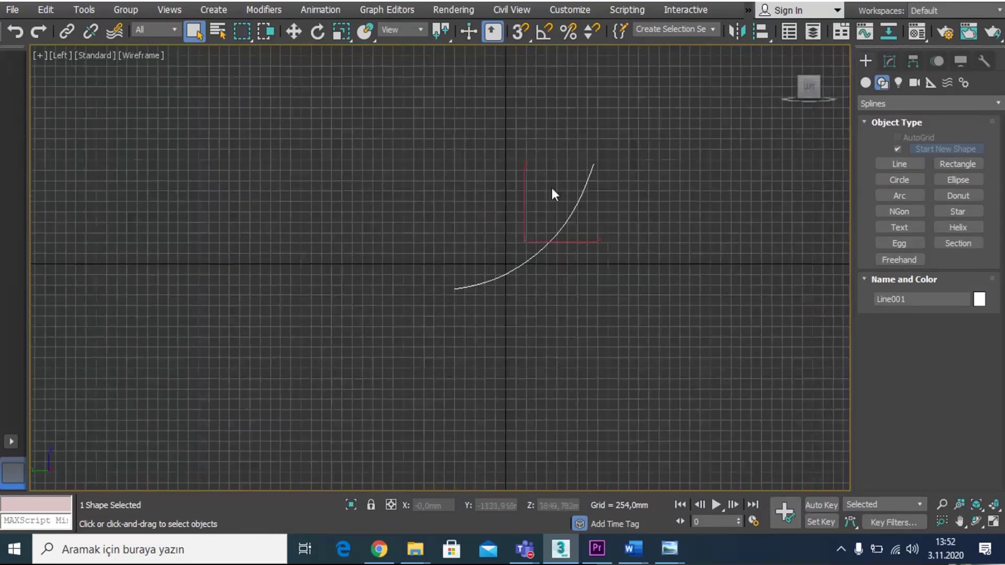
scroll(551, 185, up, 3)
middle_drag(551, 185, 647, 171)
scroll(657, 151, down, 2)
right_click(677, 193)
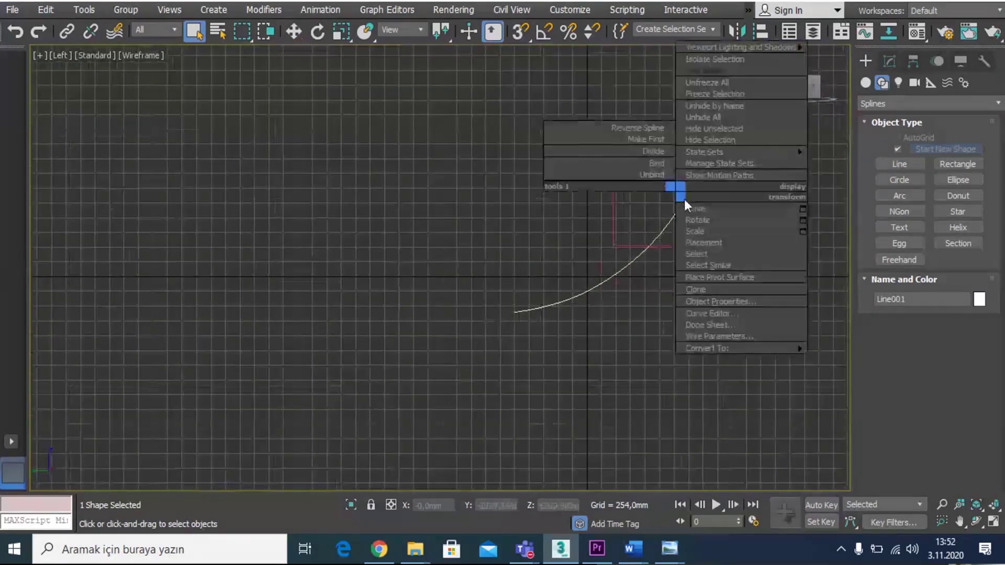
click(700, 225)
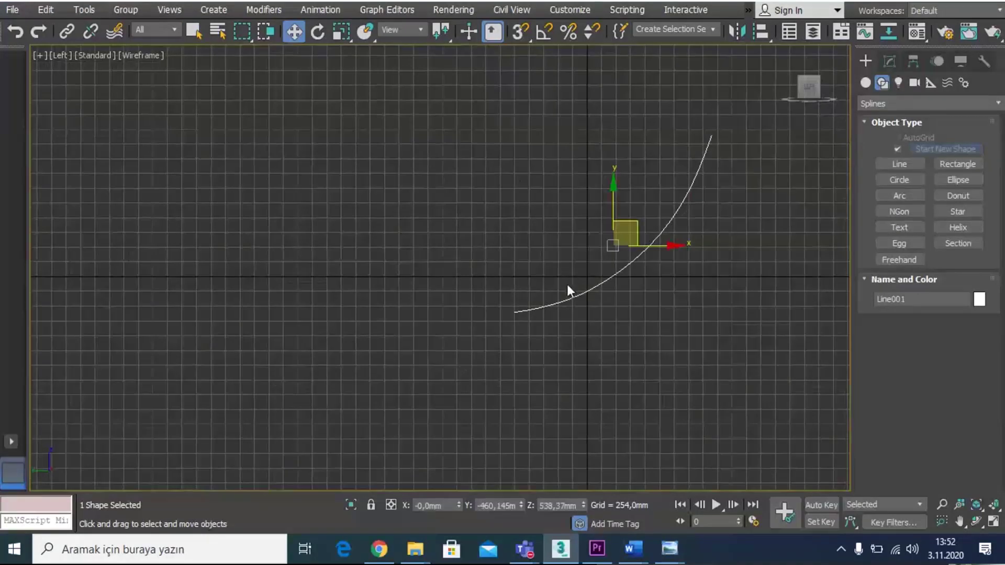
click(322, 34)
drag(585, 296, 605, 294)
Step: Clone the curve along X as one independent Copy and move it well clear of the original
right_click(730, 328)
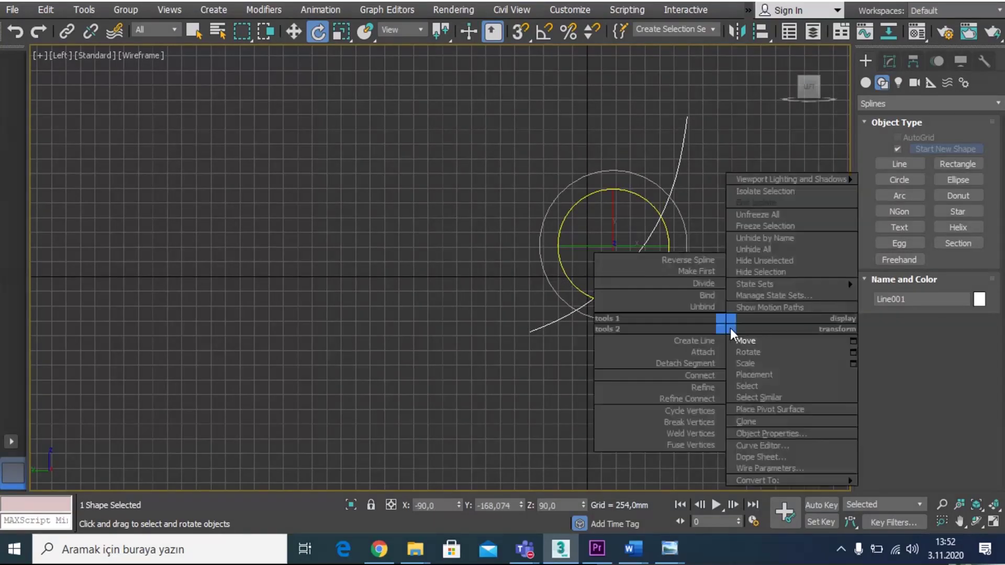
click(738, 340)
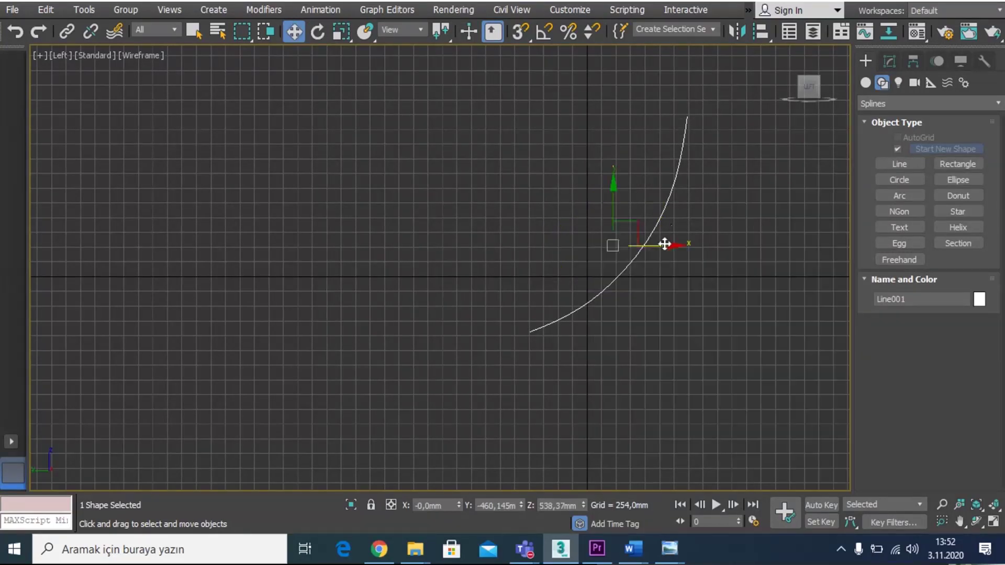
shift+drag(664, 244, 682, 245)
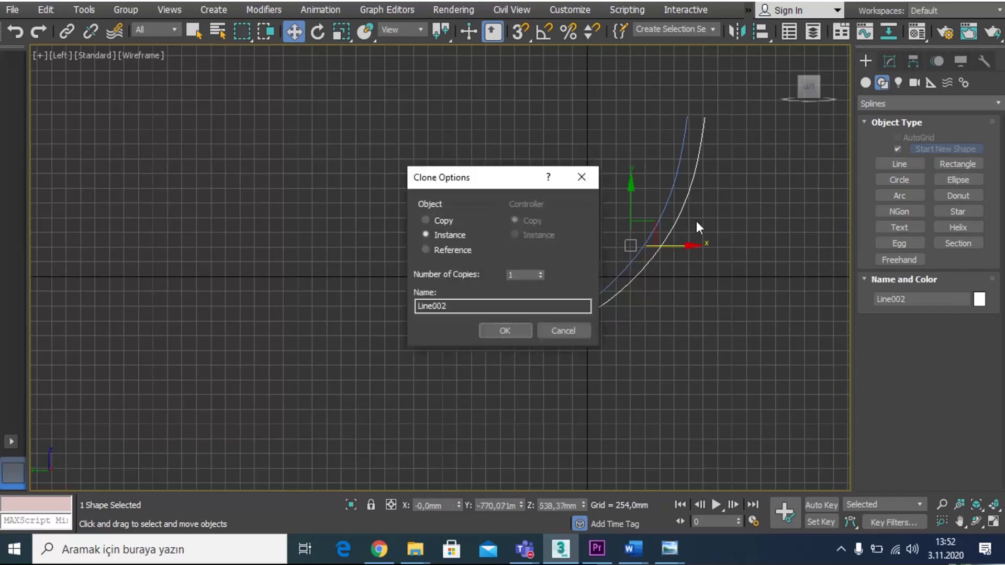
click(439, 218)
click(502, 330)
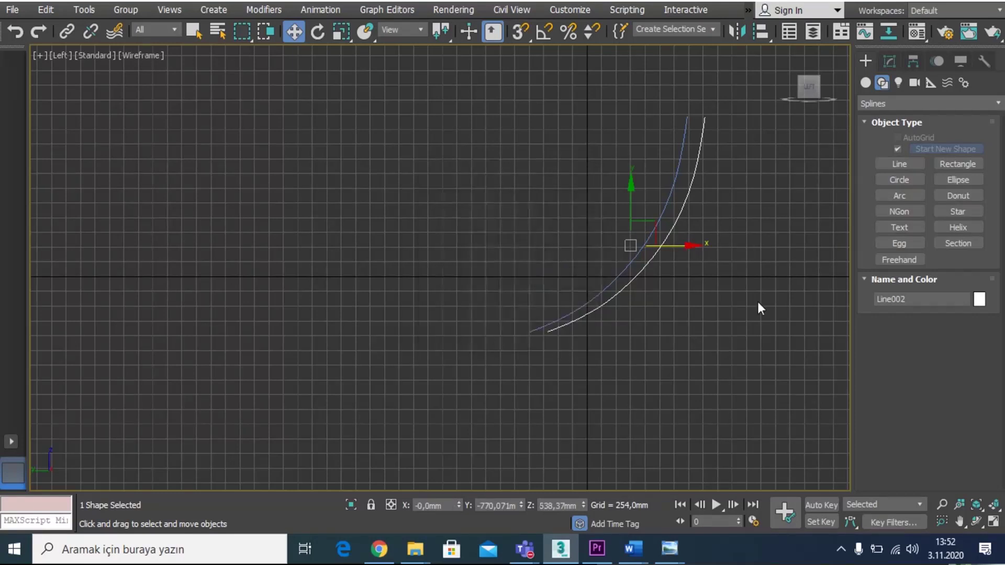
drag(692, 250, 921, 250)
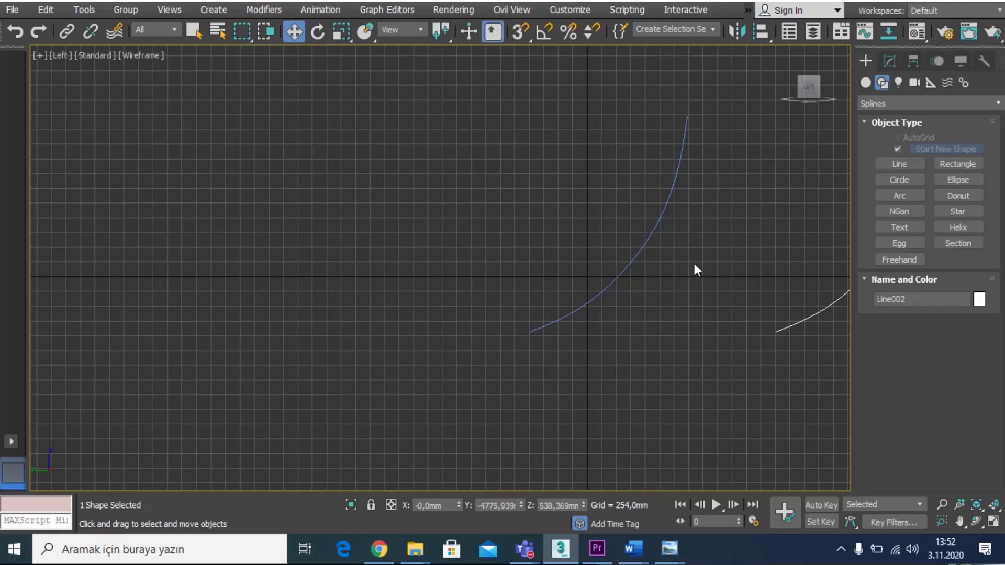
Step: Check the cup reference picture and apply a Lathe modifier to the original curve
click(642, 257)
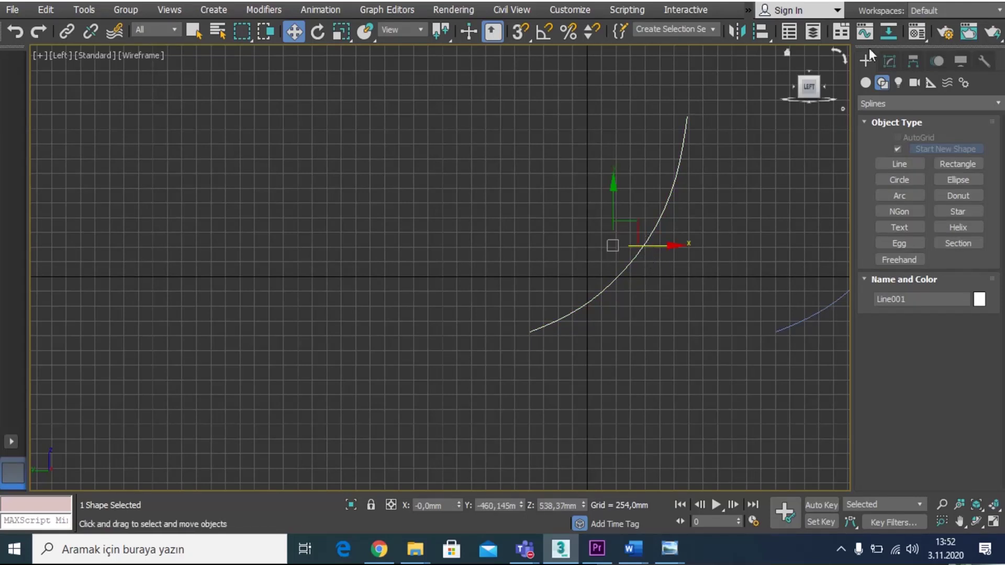
click(889, 61)
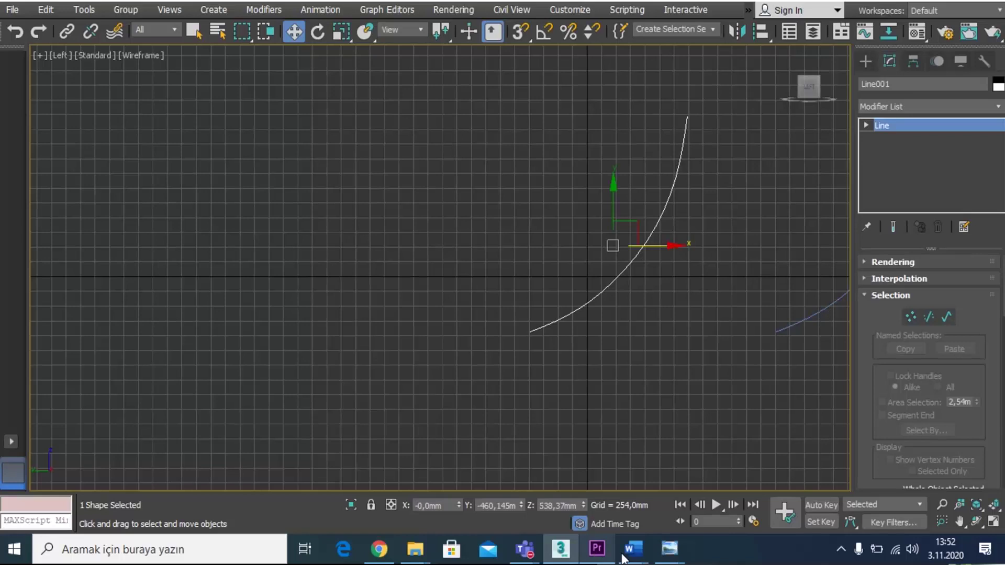
click(727, 485)
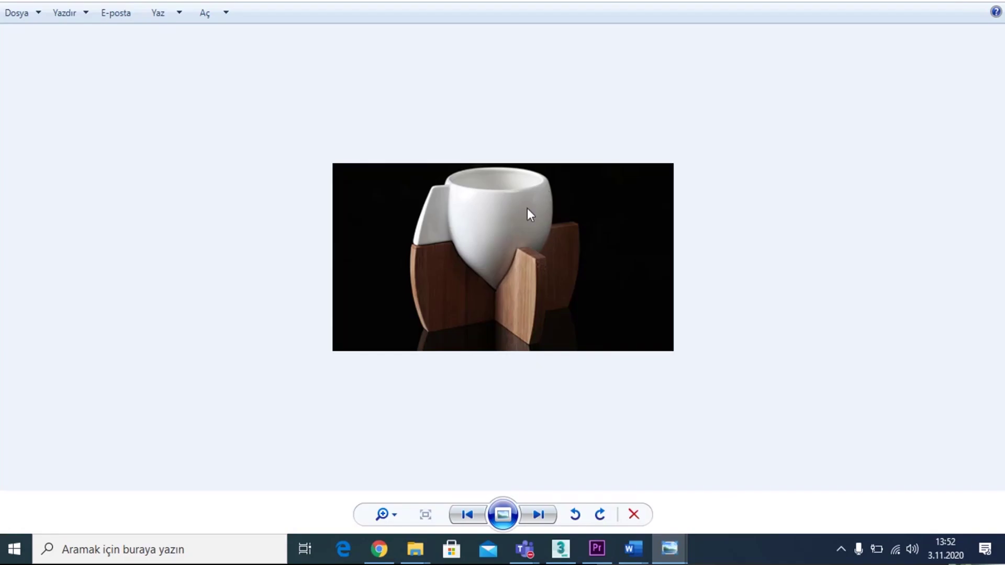
click(848, 2)
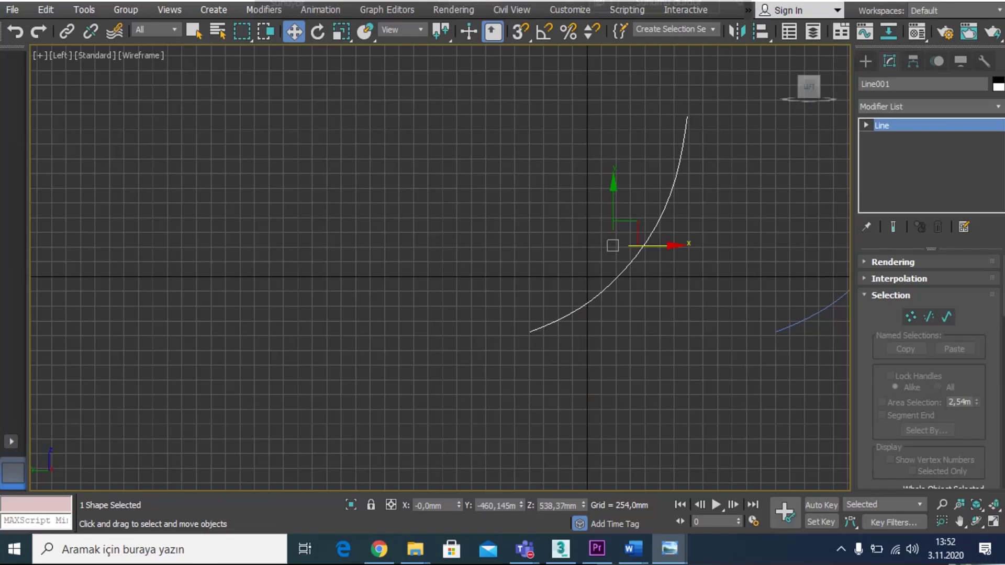
click(901, 109)
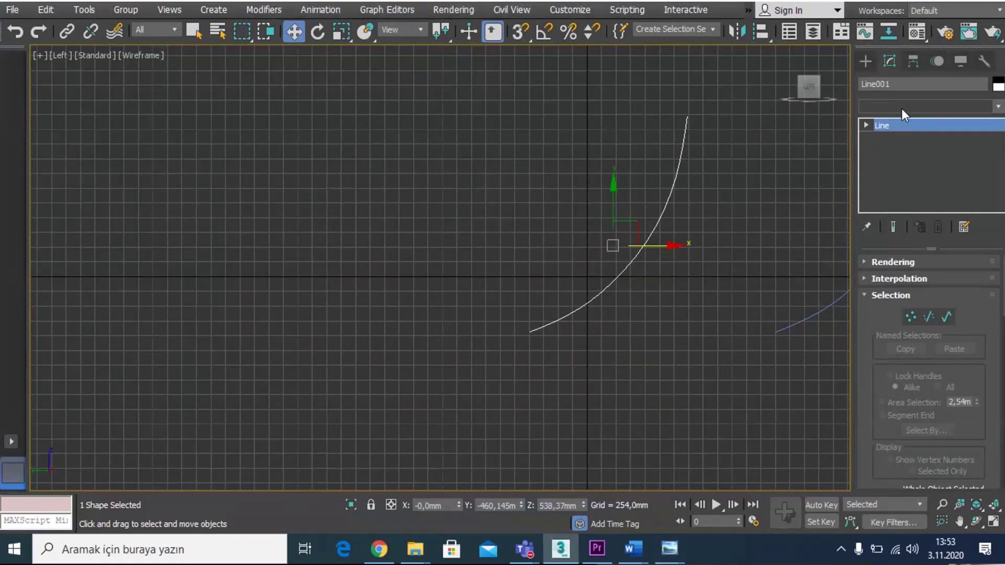
text(l)
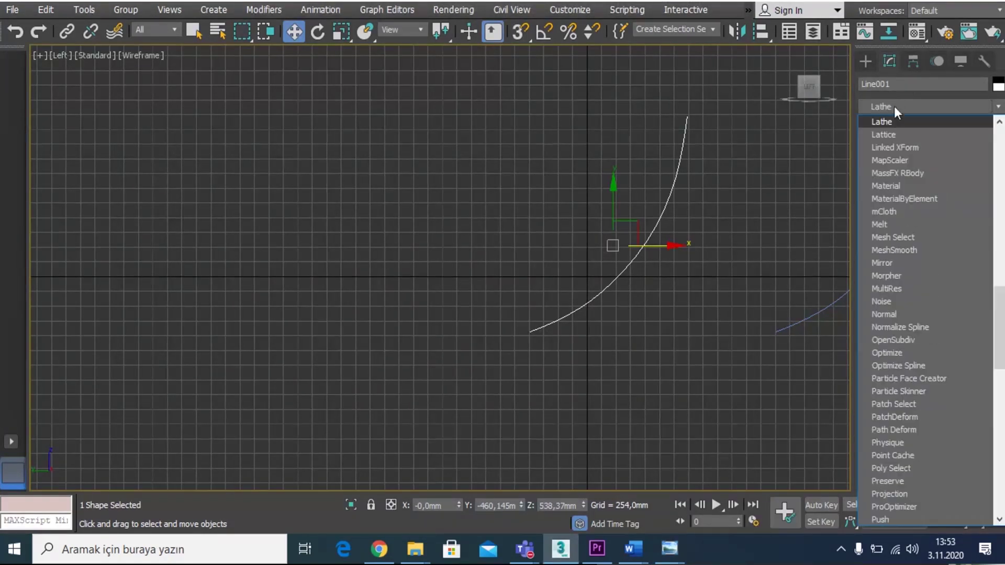
click(890, 120)
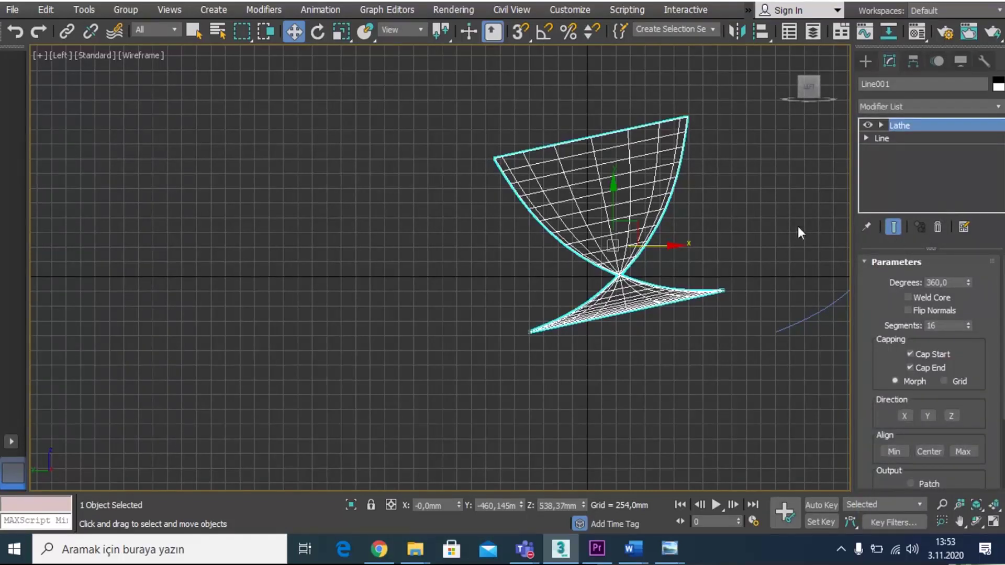
Step: Move the Lathe modifier's axis along X to the profile's lower end so the shape forms a closed bowl
click(881, 126)
click(905, 138)
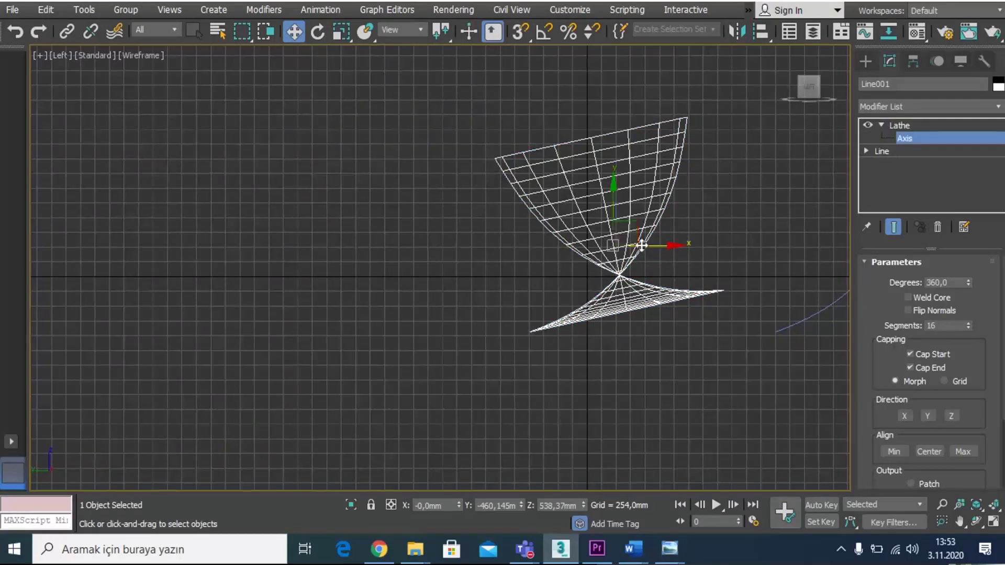
drag(641, 245, 538, 258)
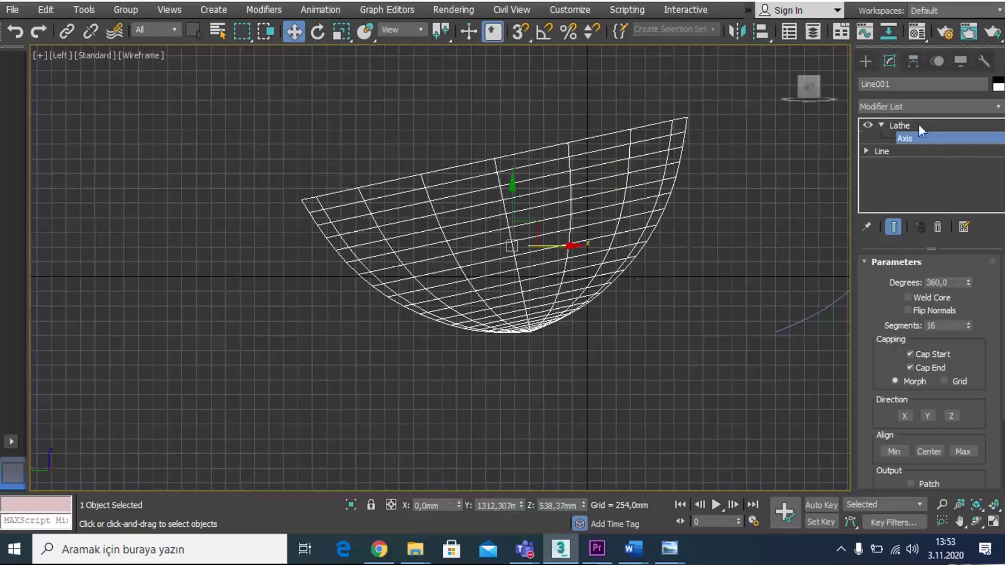
Step: Try to rotate the Lathe axis clockwise to change the revolved shape's tilt
click(867, 151)
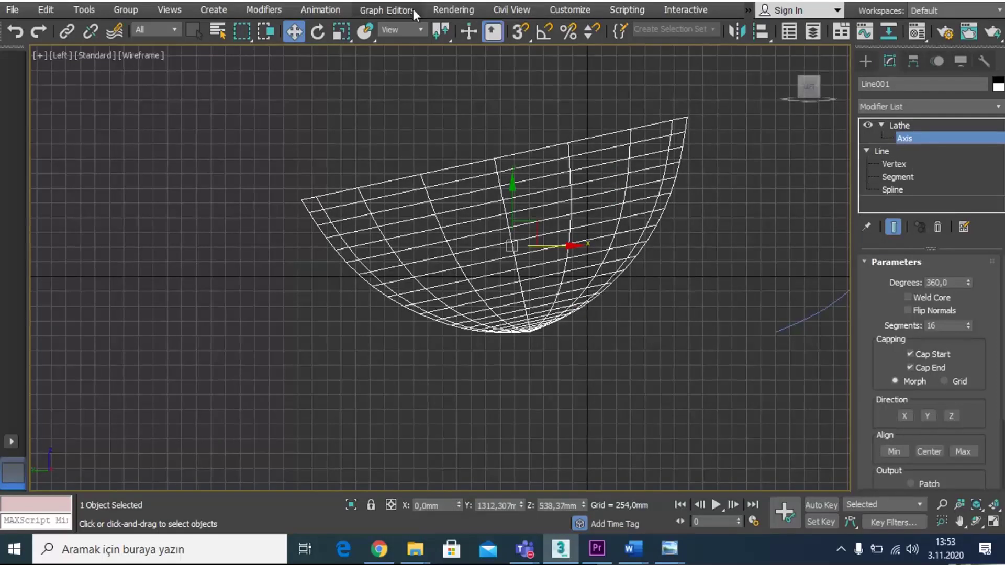
click(317, 32)
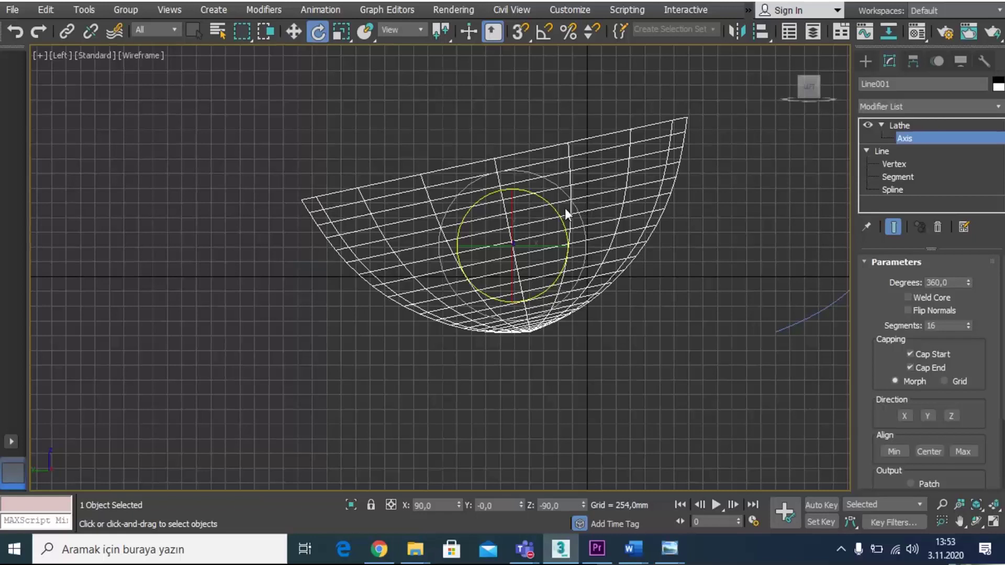
drag(564, 214, 582, 227)
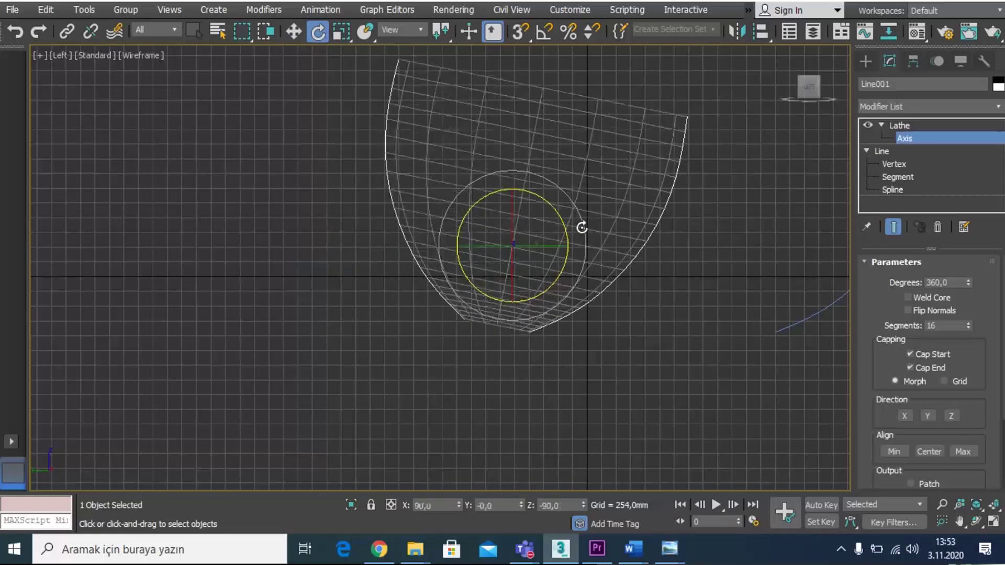
Step: Rotate the whole lathed bowl clockwise until its rim is roughly horizontal
click(905, 125)
drag(664, 231, 734, 237)
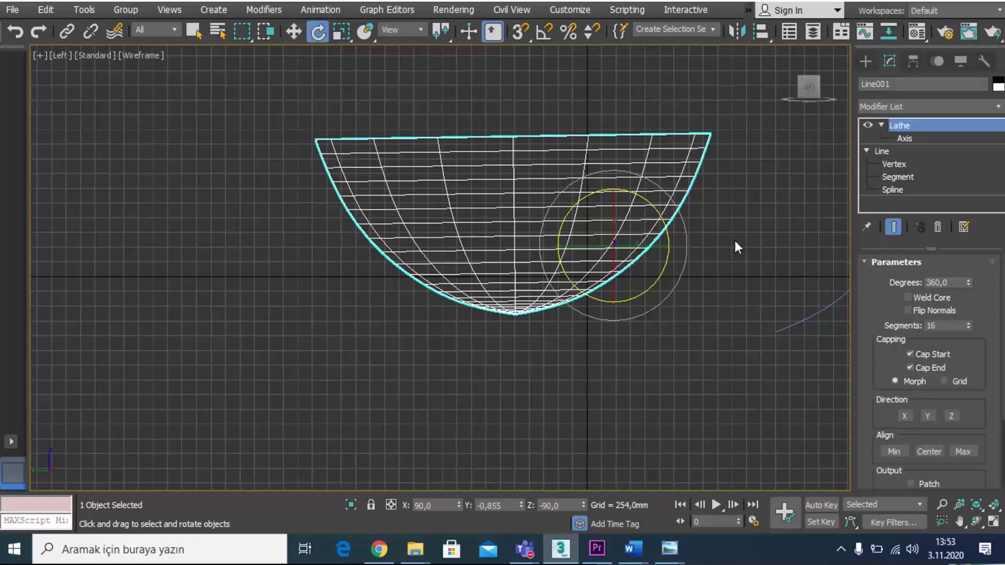
right_click(734, 238)
Step: Delete the spare copy of the profile curve beside the bowl
click(803, 303)
click(790, 324)
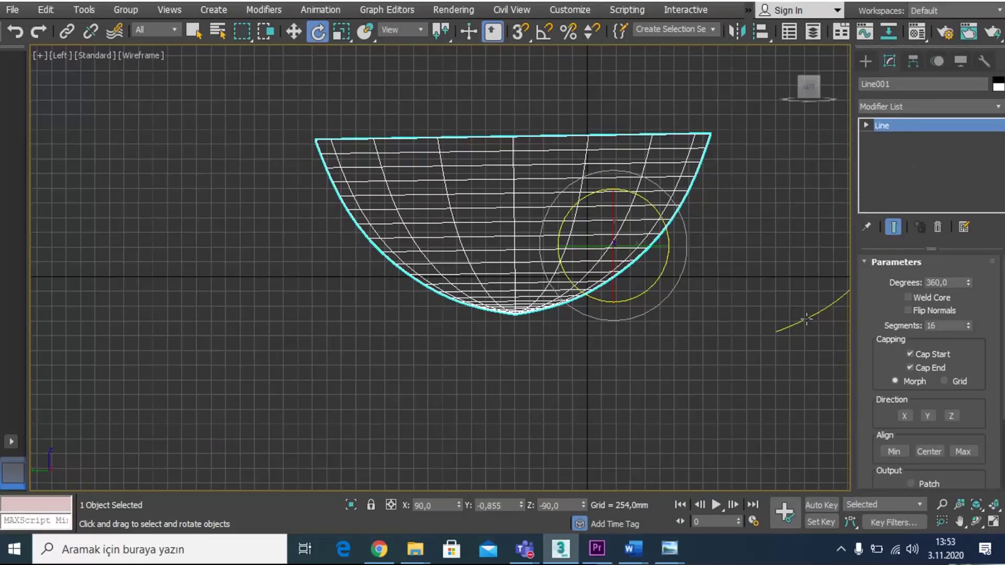
click(807, 320)
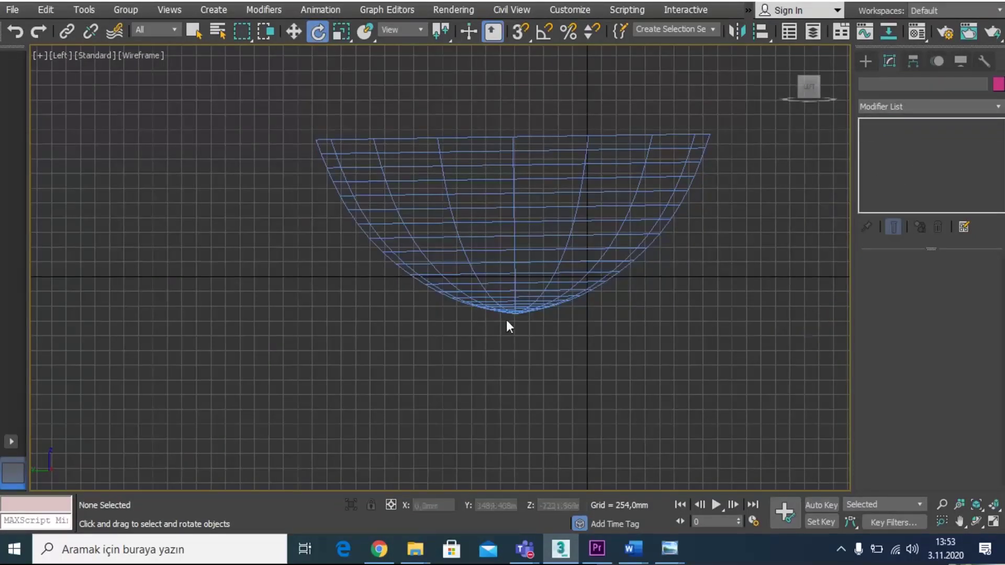
Step: Clone the lathed bowl as one independent copy beside it along X and remove the copy's Lathe modifier, leaving the bare profile curve
click(618, 263)
right_click(620, 246)
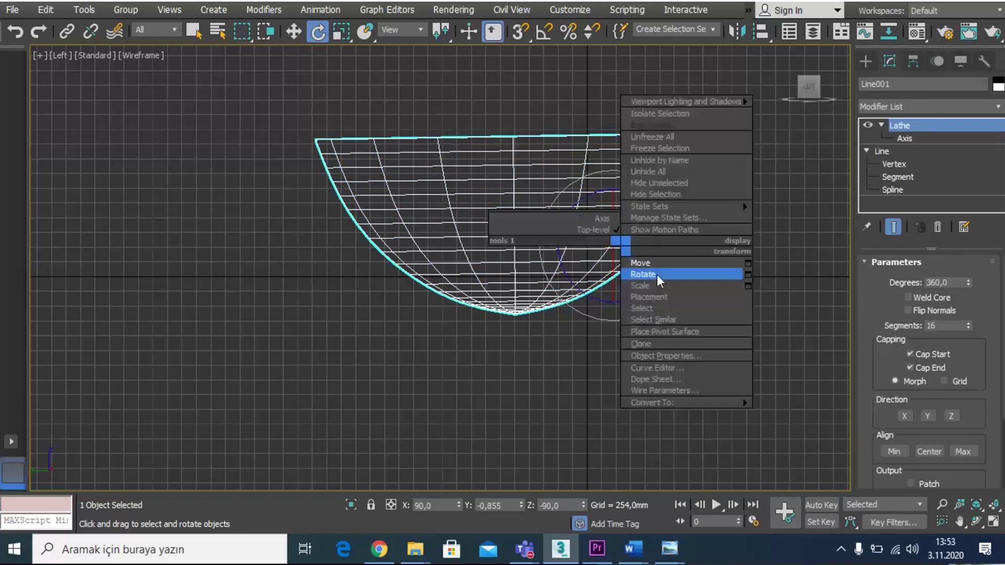
click(647, 264)
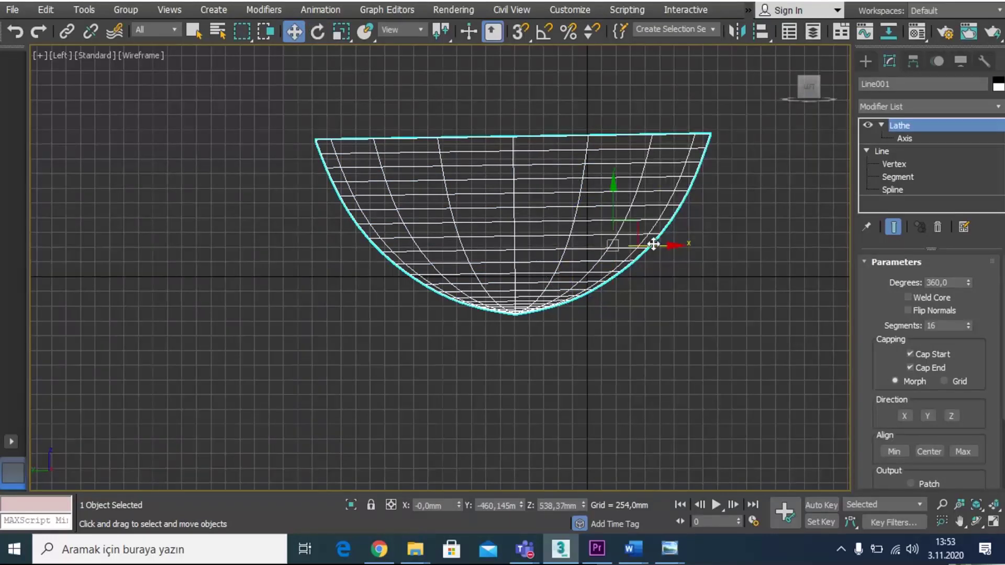
shift+drag(764, 235, 884, 236)
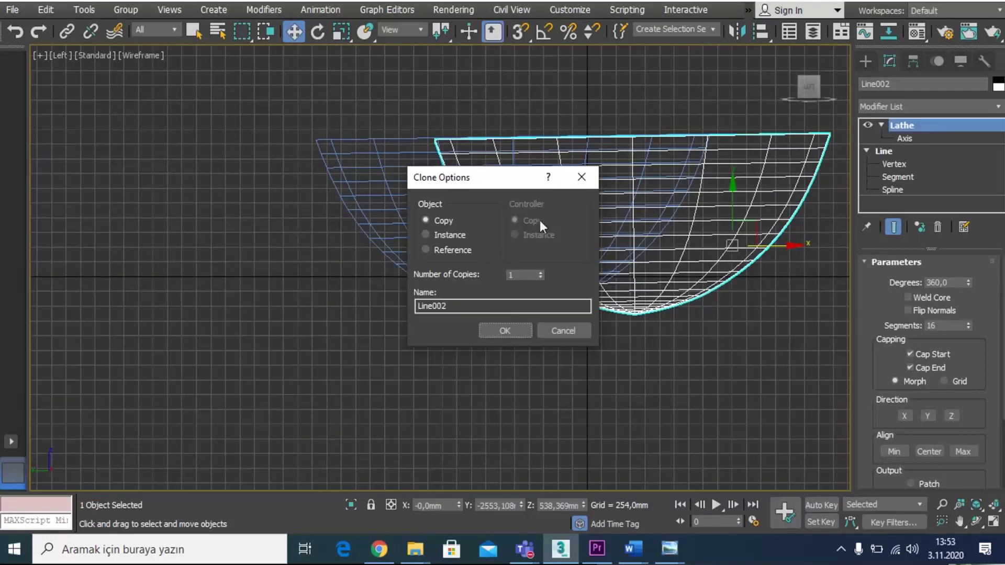
click(502, 330)
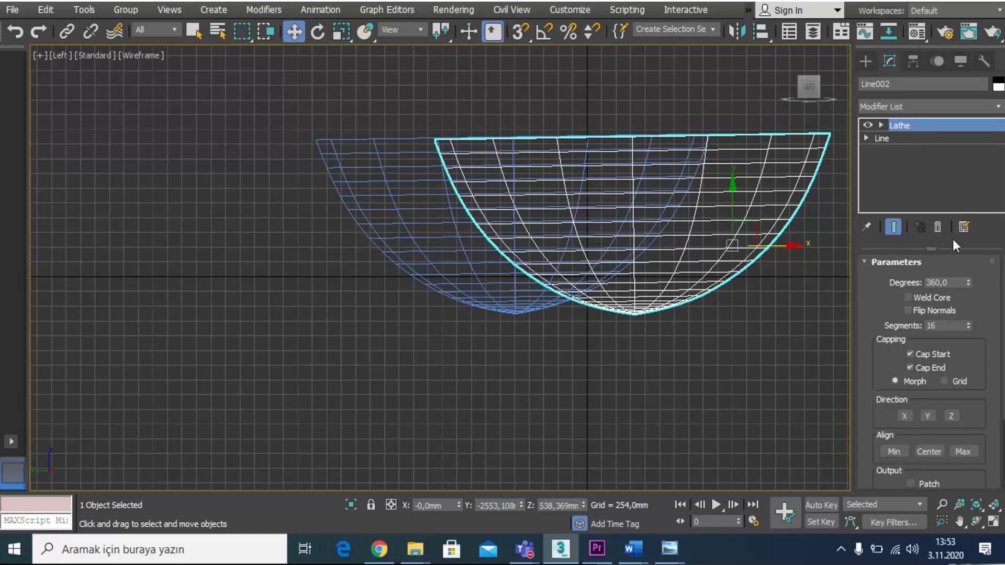
click(938, 226)
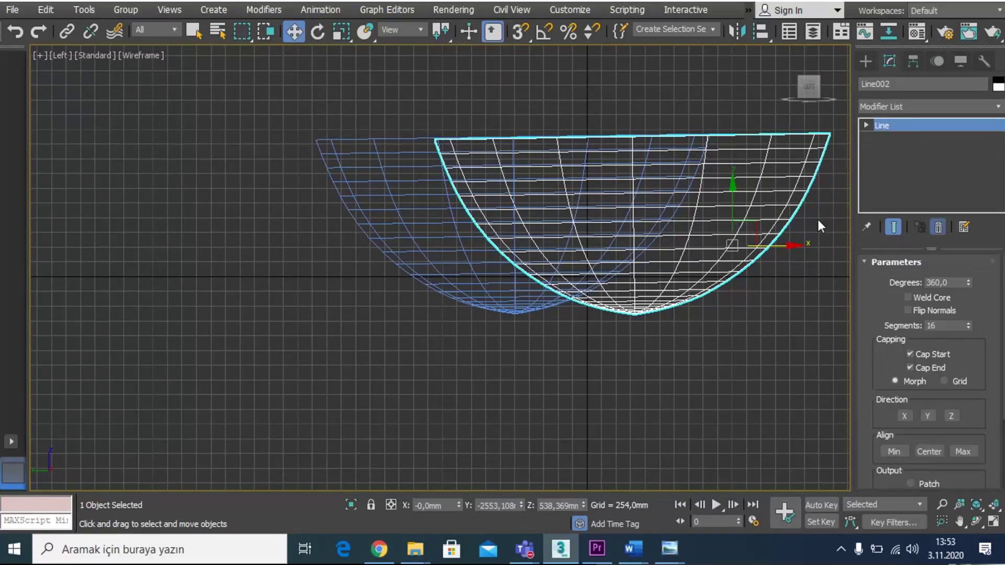
drag(787, 244, 783, 283)
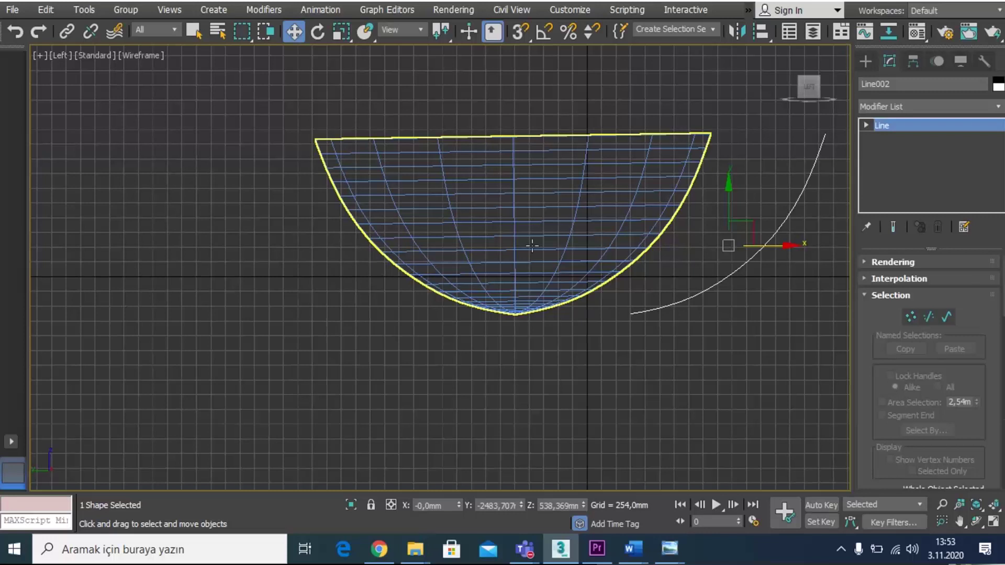
Step: Edit the original bowl's line vertices with the end result shown, moving the rim and middle vertices inward along X to narrow the cup
click(532, 245)
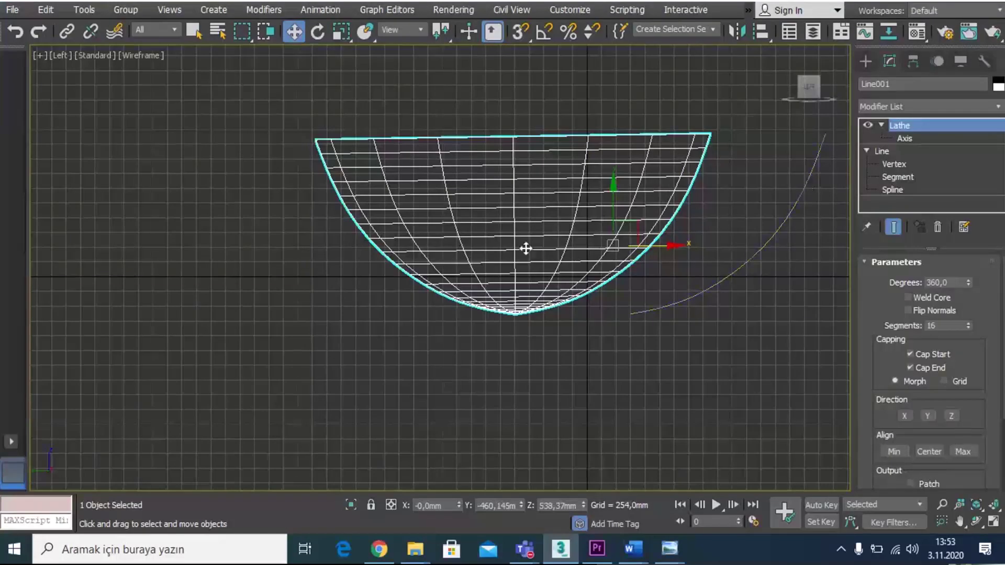
click(893, 164)
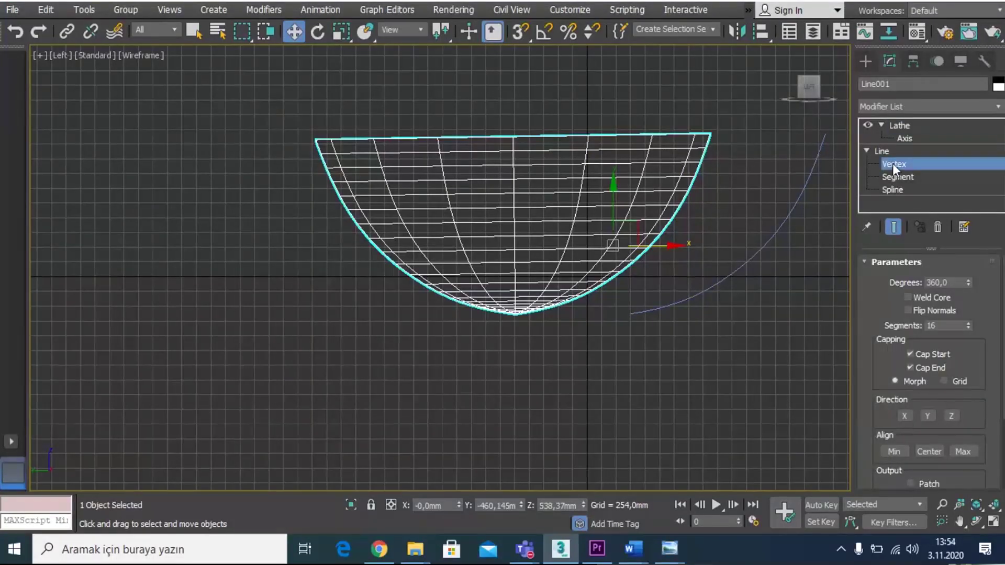
click(894, 228)
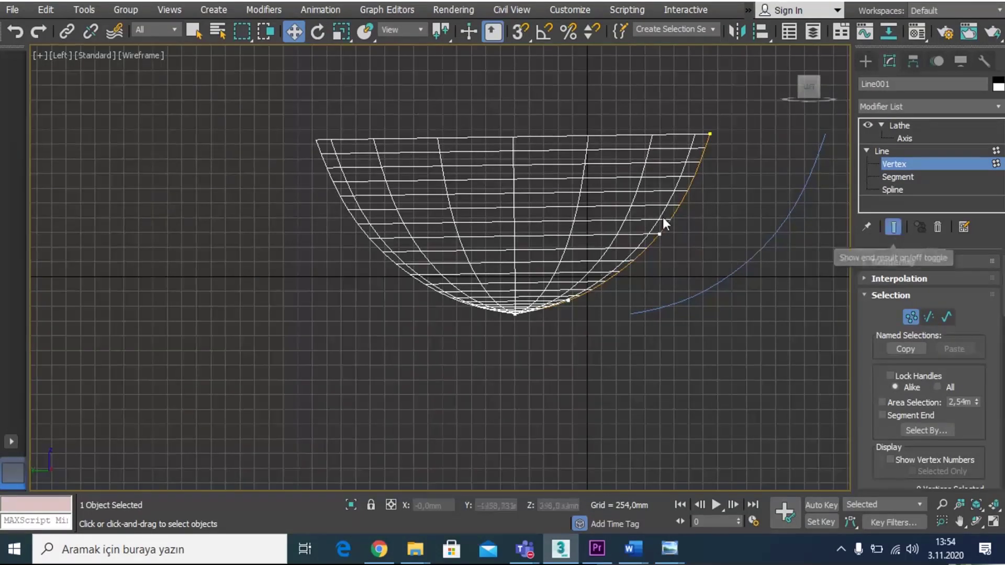
drag(756, 134, 711, 141)
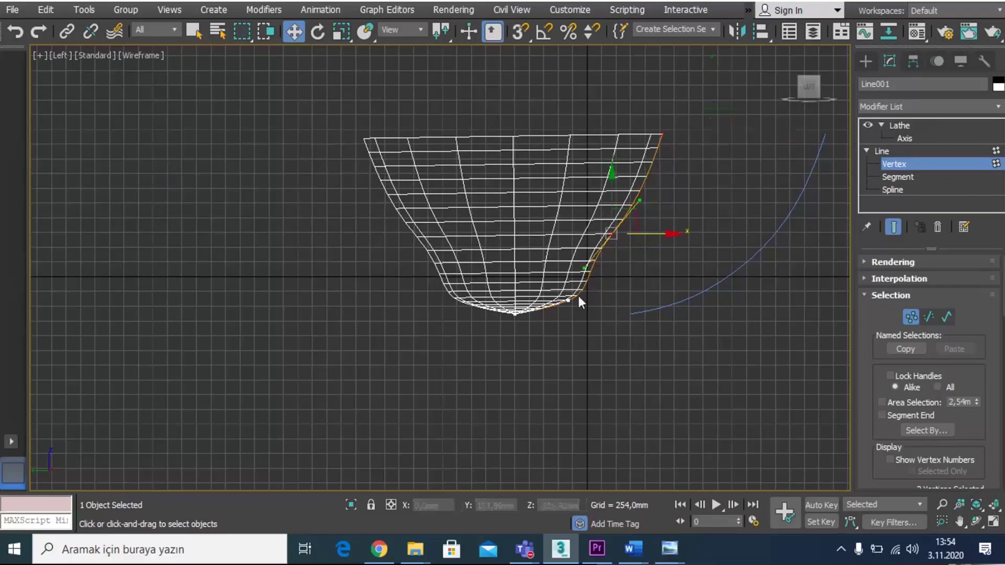
Step: Lower the bowl's bottom vertex, then convert it and the neighbouring profile vertex to Smooth
drag(544, 327, 513, 290)
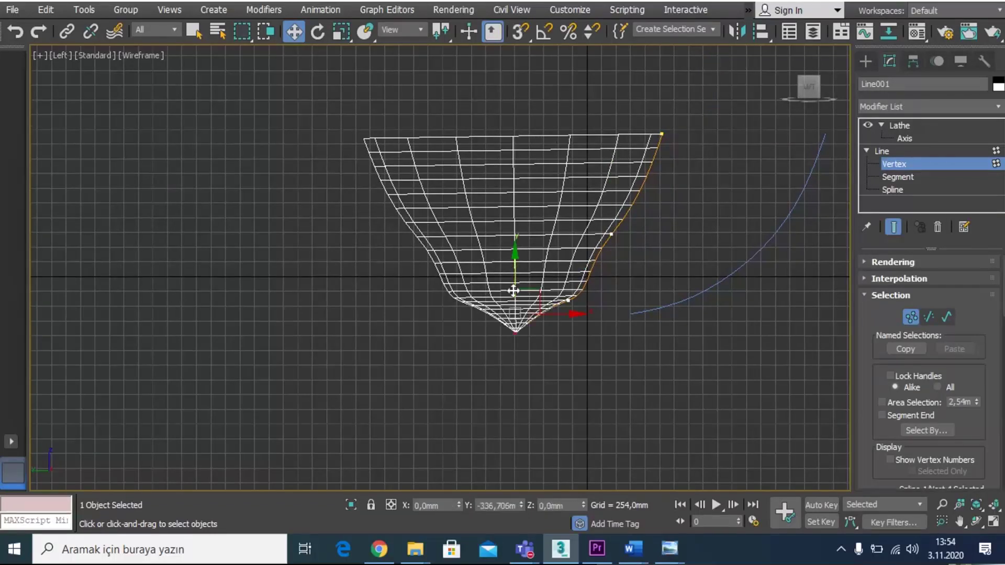
click(514, 332)
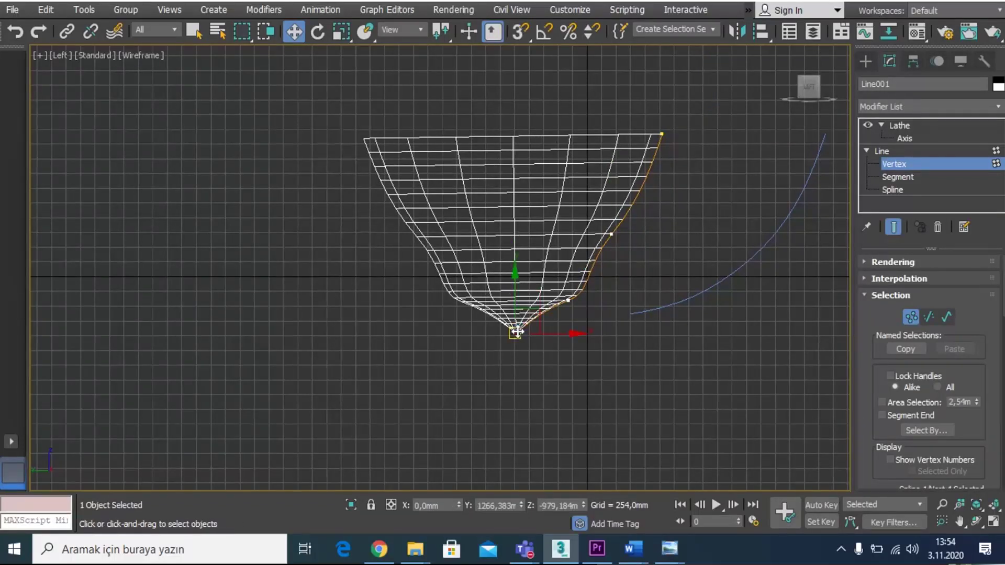
right_click(517, 330)
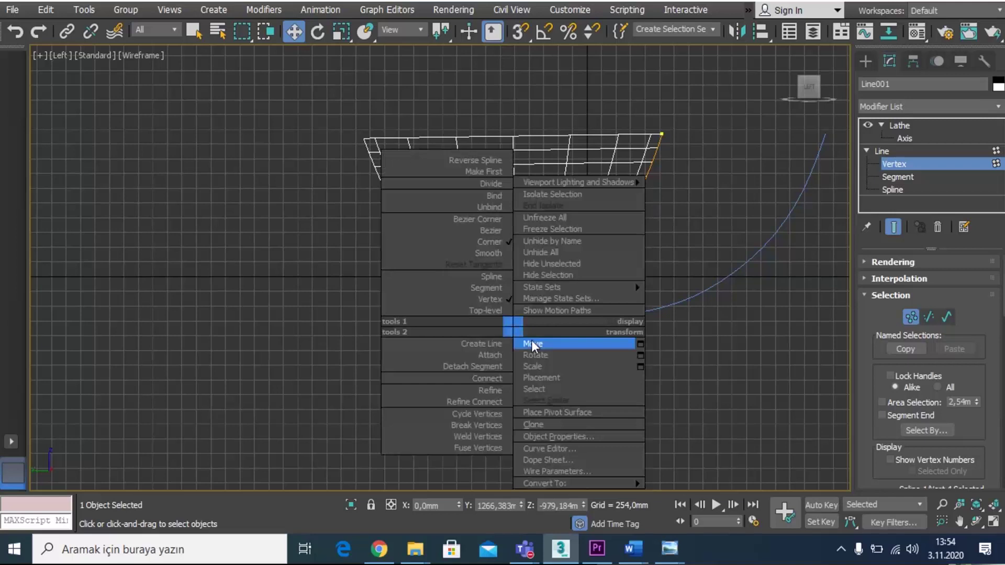
click(495, 252)
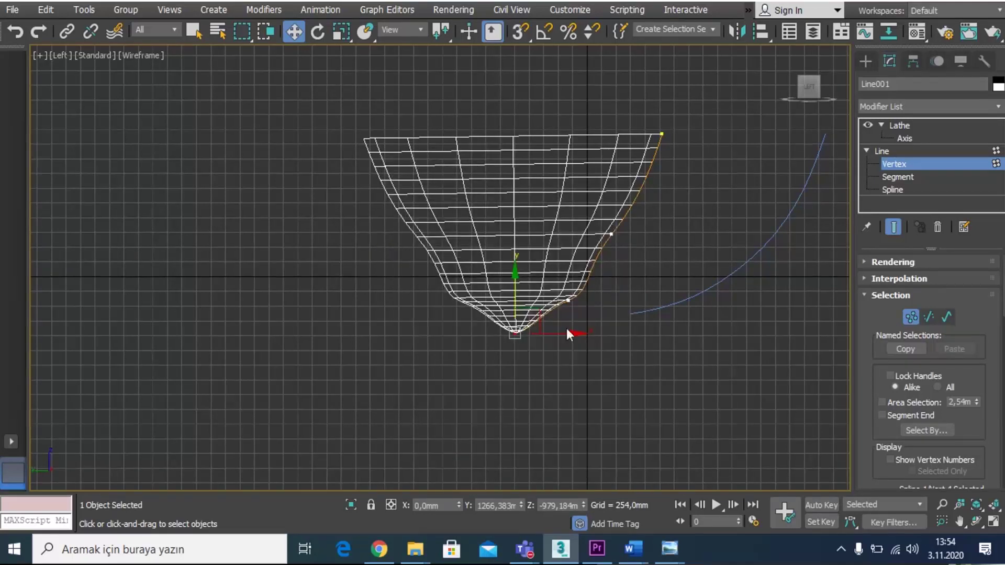
click(568, 303)
right_click(568, 300)
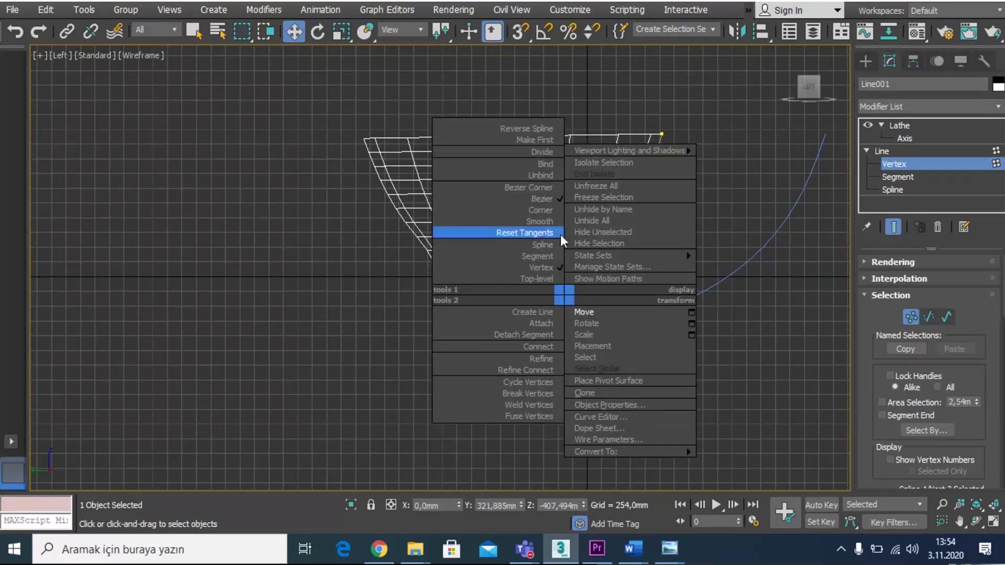
click(545, 218)
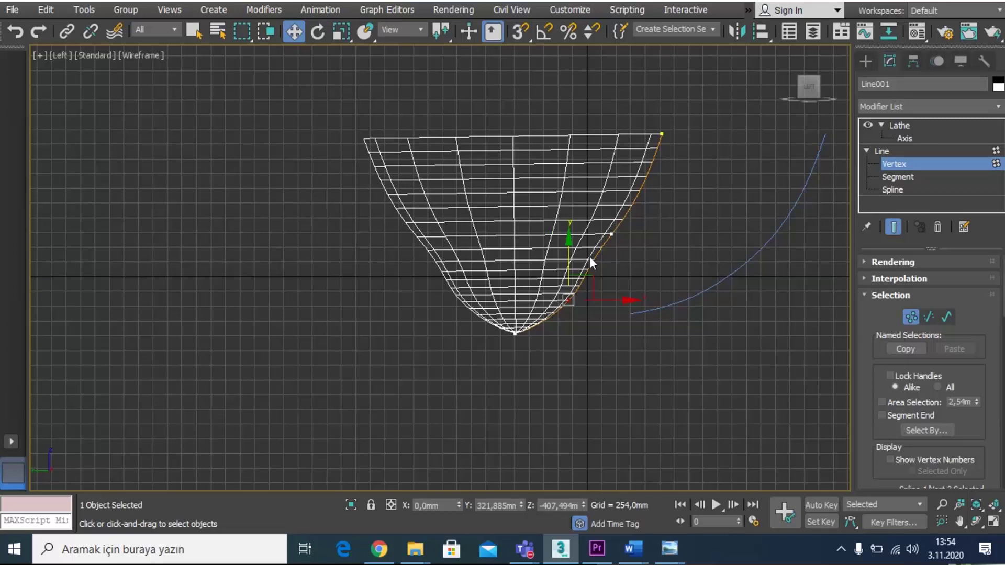
Step: Move the middle profile vertex slightly inward and the rim vertex further inward so the upper wall becomes nearly vertical
click(611, 234)
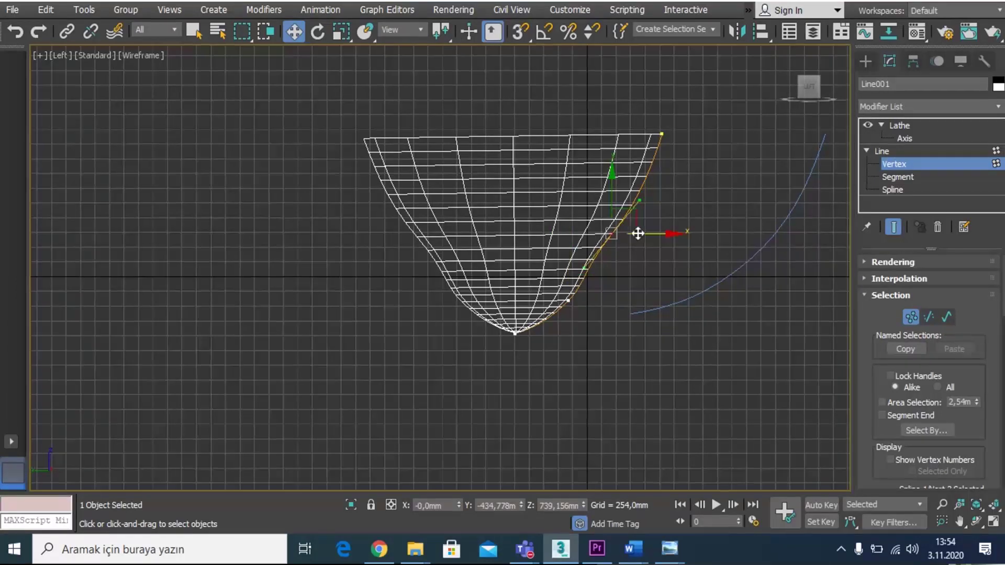
mouse_move(632, 234)
mouse_down()
mouse_move(675, 238)
mouse_move(614, 242)
mouse_move(633, 233)
mouse_up()
click(661, 134)
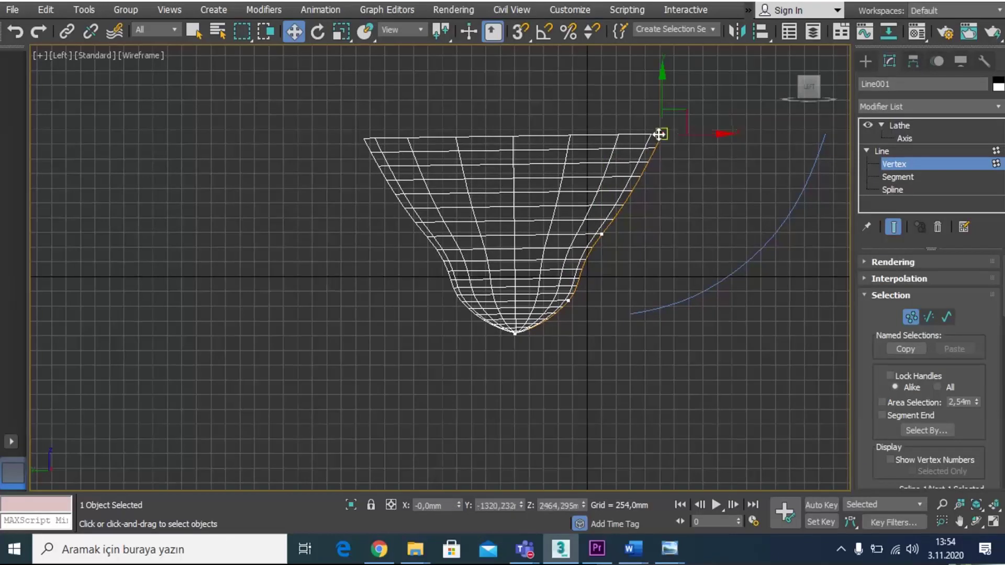
drag(697, 136, 665, 139)
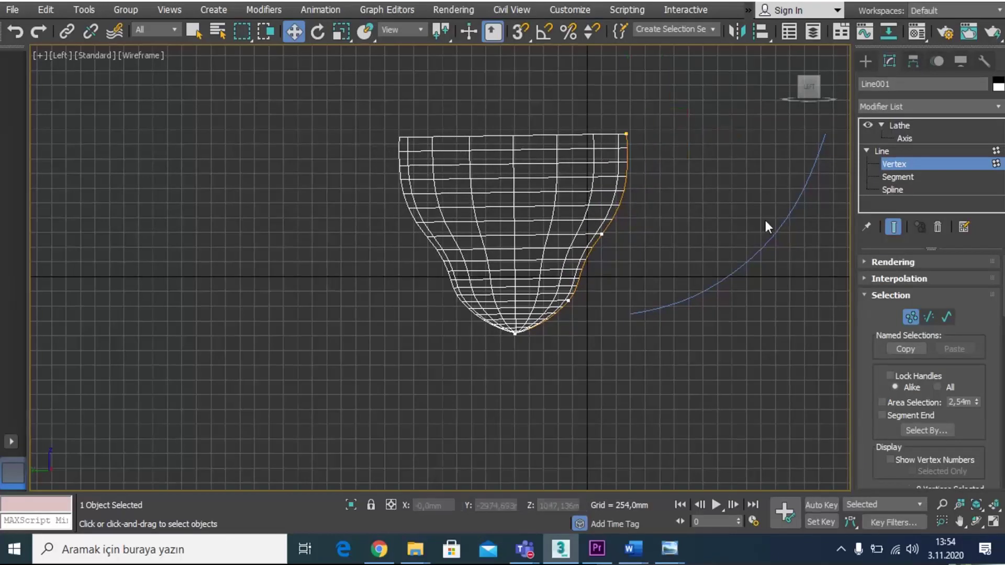
Step: Leave vertex editing and delete the spare profile curve beside the cup
click(914, 130)
click(677, 225)
click(692, 293)
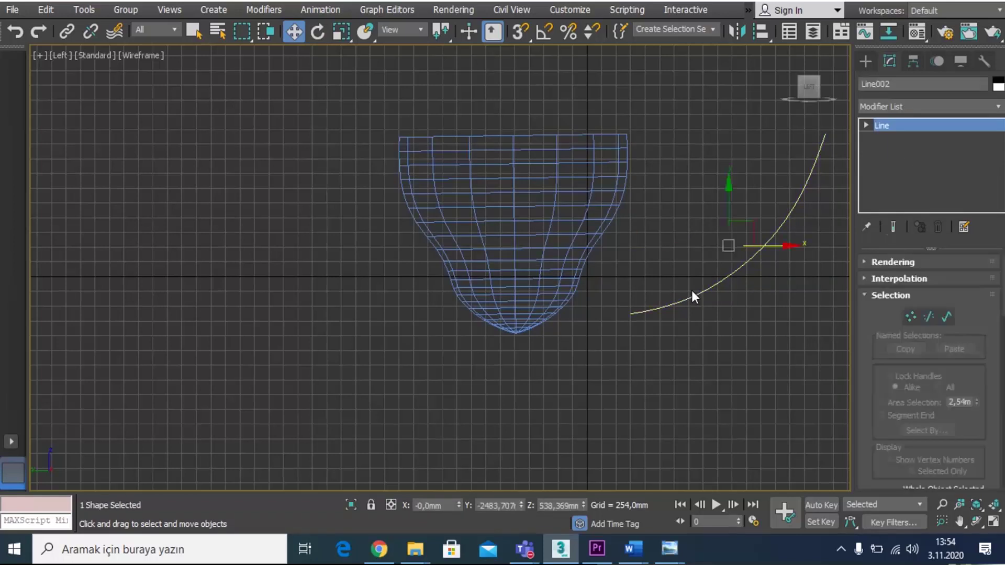
key(Delete)
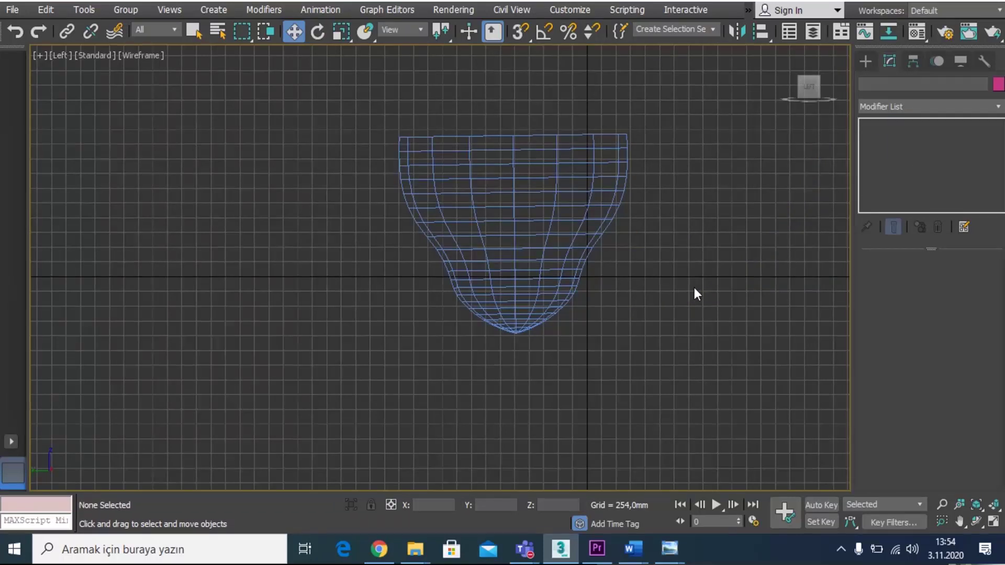
Step: Rotate the whole lathed cup slightly clockwise to level its rim
scroll(693, 287, up, 2)
click(483, 226)
middle_drag(483, 226, 413, 279)
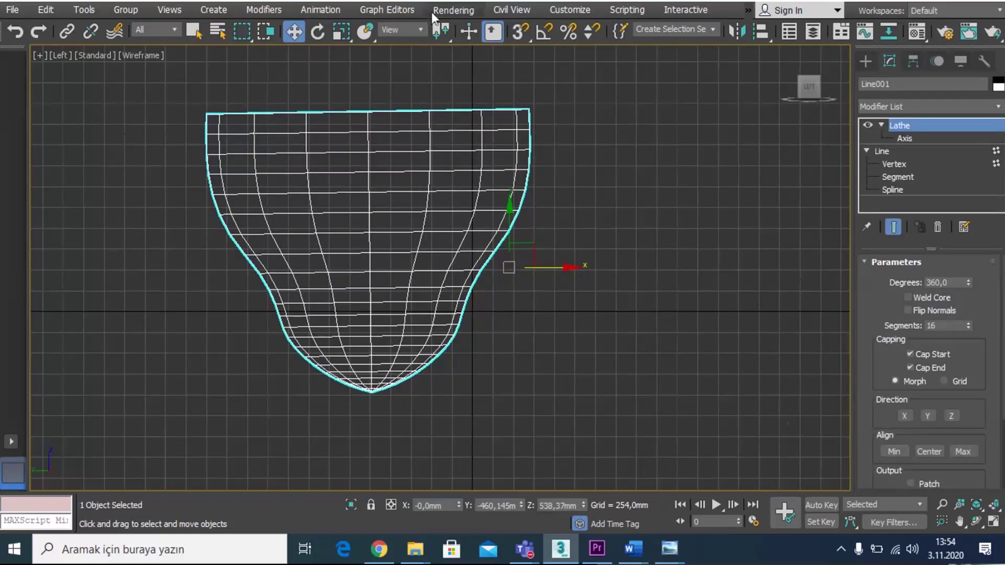
click(318, 31)
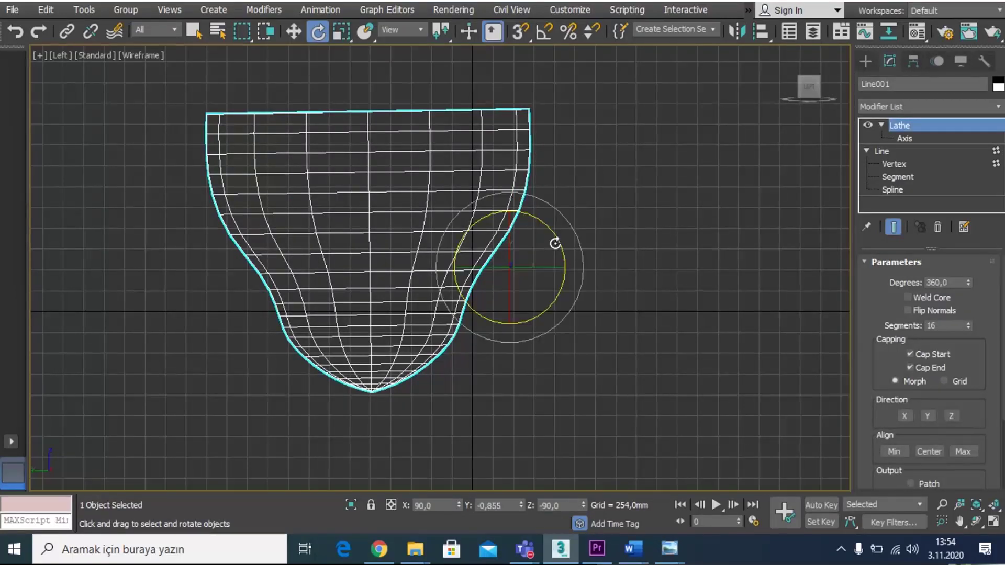
mouse_move(555, 242)
mouse_down()
mouse_move(565, 249)
mouse_move(563, 236)
mouse_up()
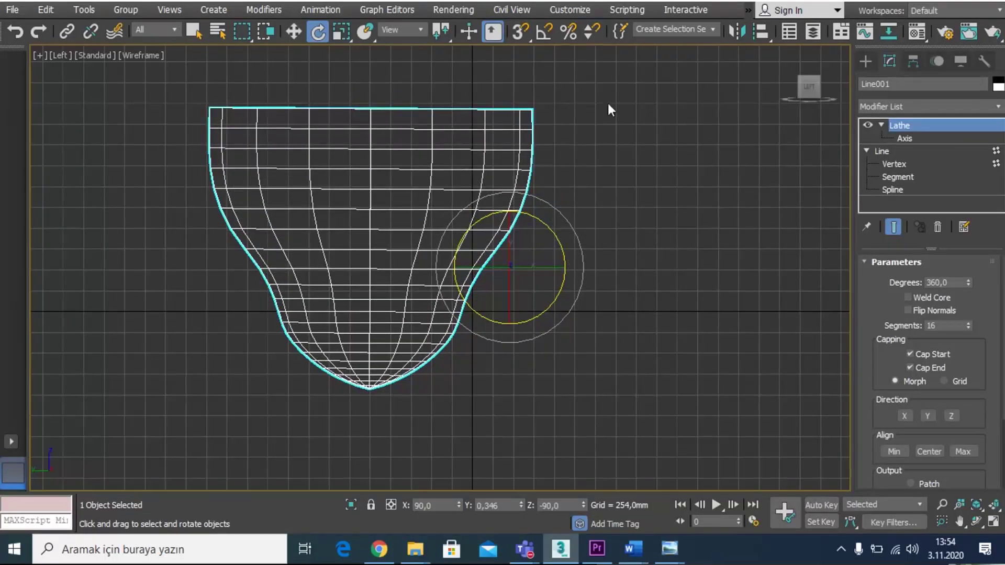
click(526, 375)
Step: Clone the reshaped cup as one independent copy beside it along X and remove the copy's Lathe modifier to keep its profile curve
click(446, 196)
right_click(477, 220)
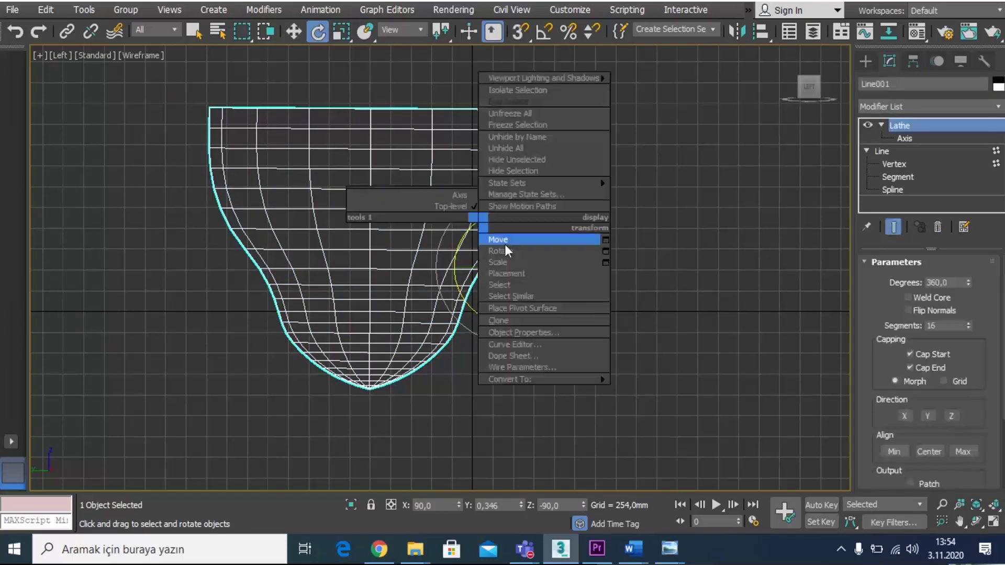
click(505, 241)
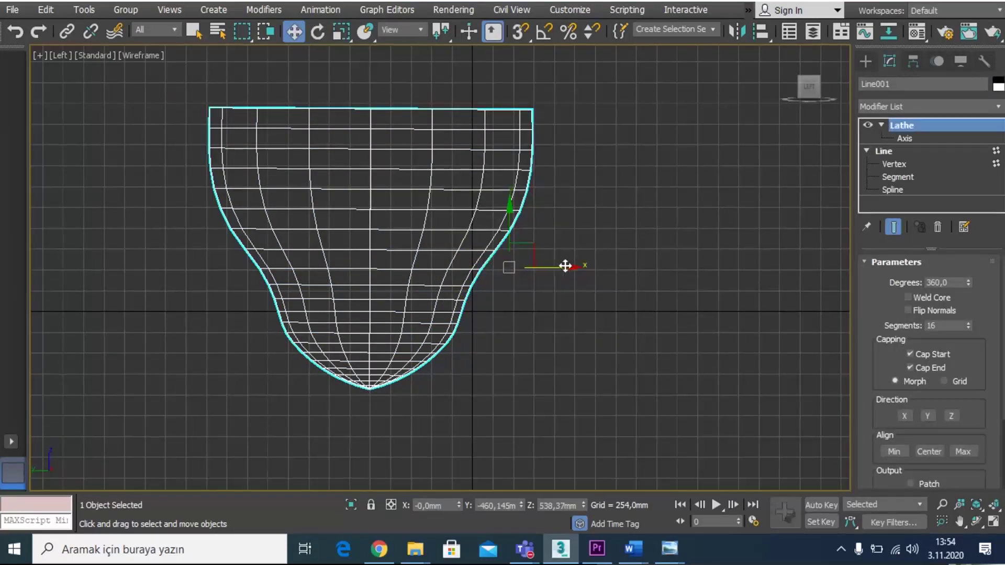
shift+drag(565, 266, 825, 296)
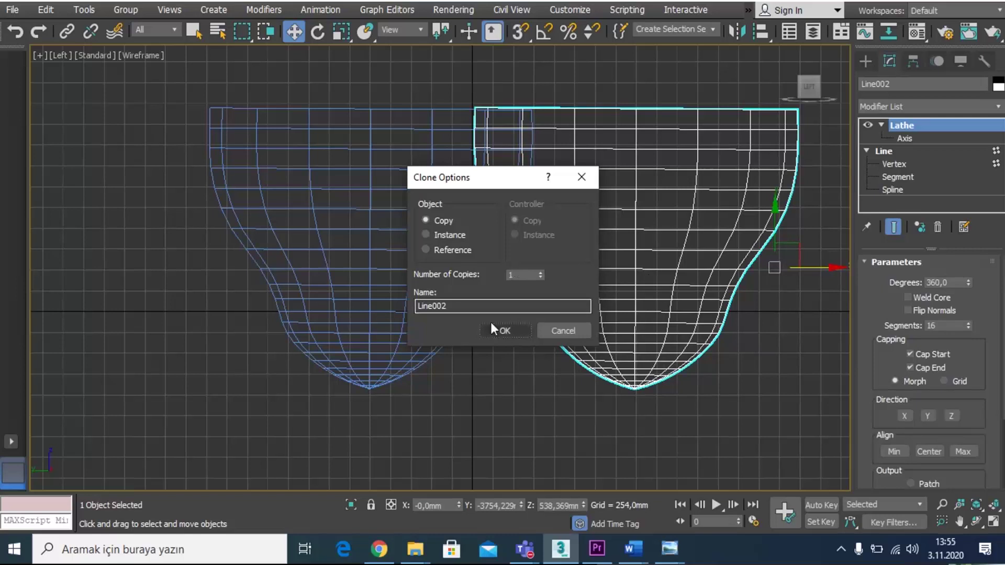
click(501, 328)
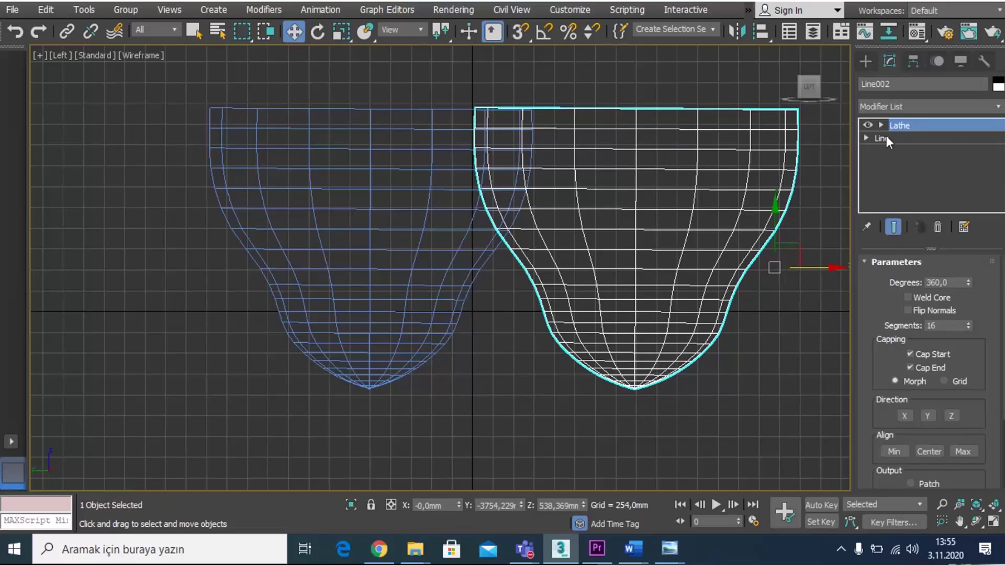
click(937, 228)
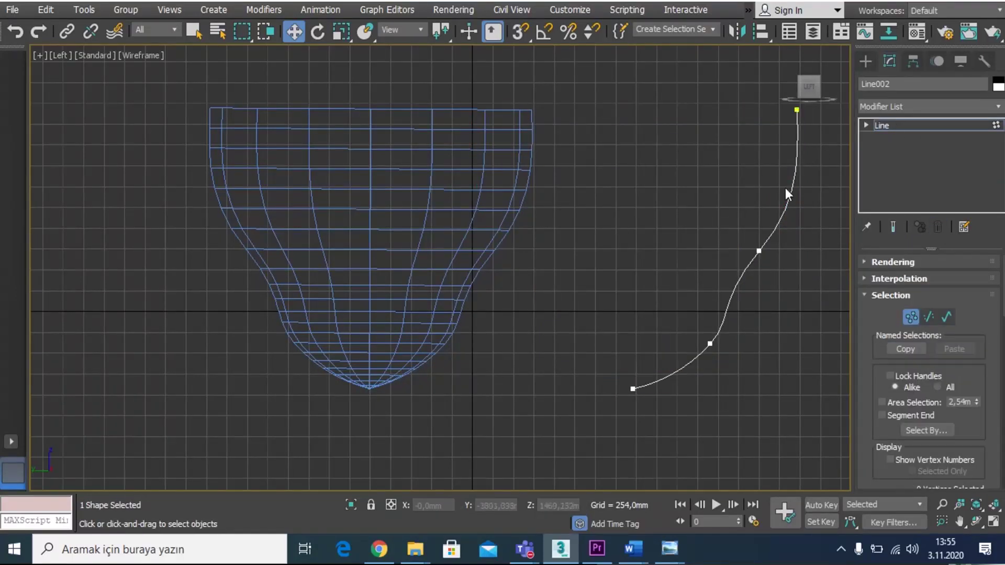
click(755, 190)
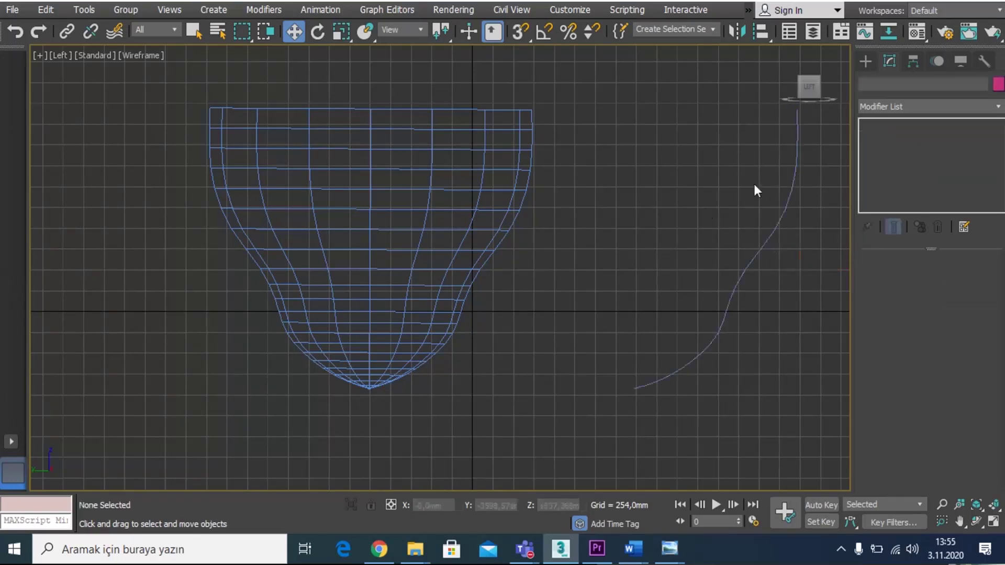
Step: Frame the lathed cup in the Perspective view and set its Lathe segments to 30 for a rounder surface
click(434, 237)
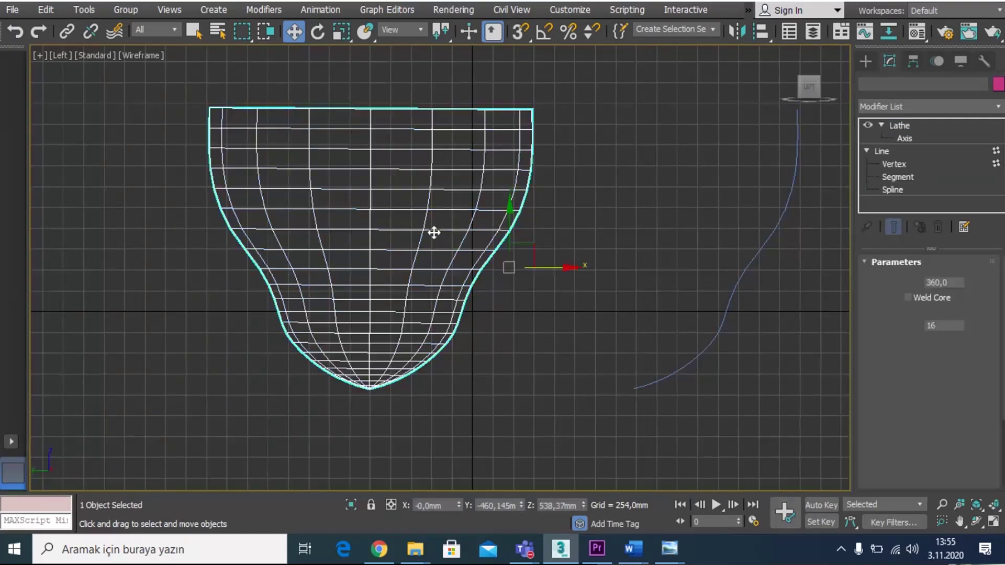
key(p)
key(z)
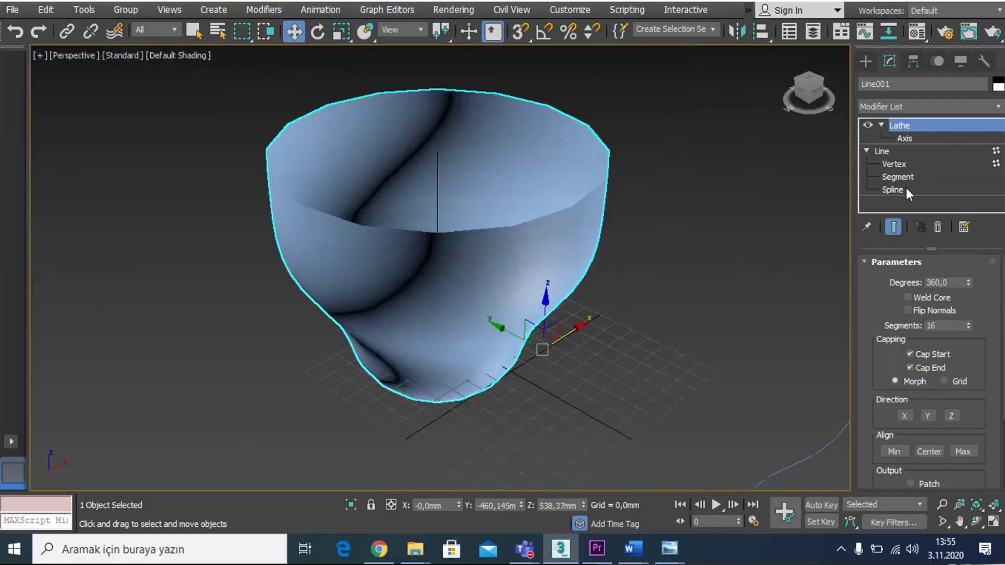
double_click(946, 325)
text(30)
key(Return)
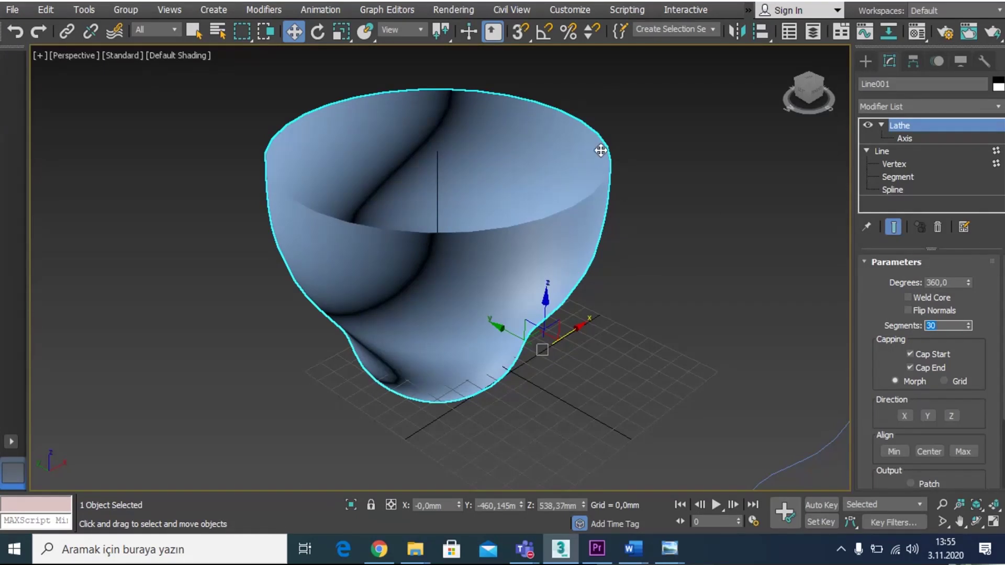
Step: Add a Shell modifier to the lathed cup and adjust its inner amount to give the wall a visible thickness
click(899, 104)
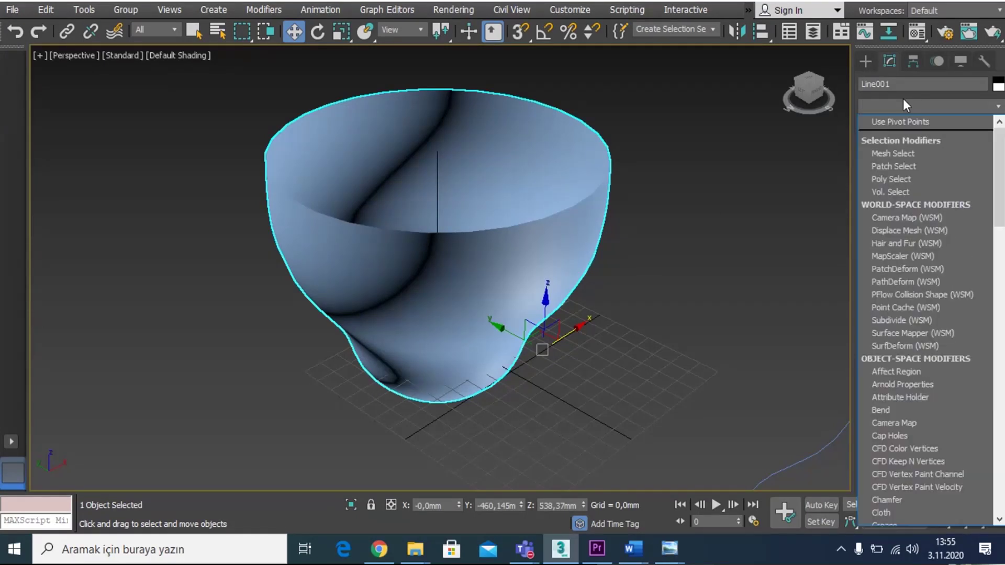
text(s)
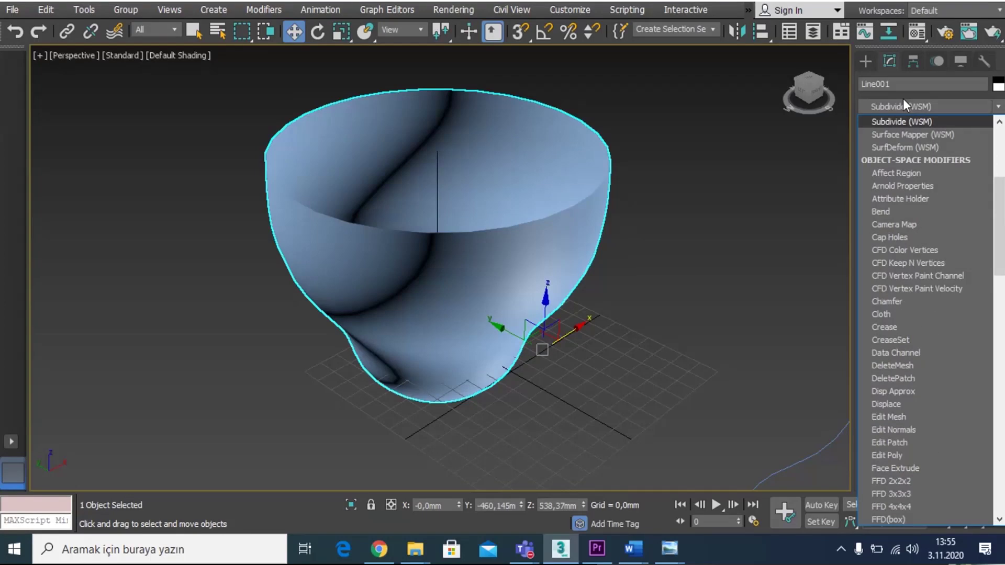
key(s)
key(s)
key(s)
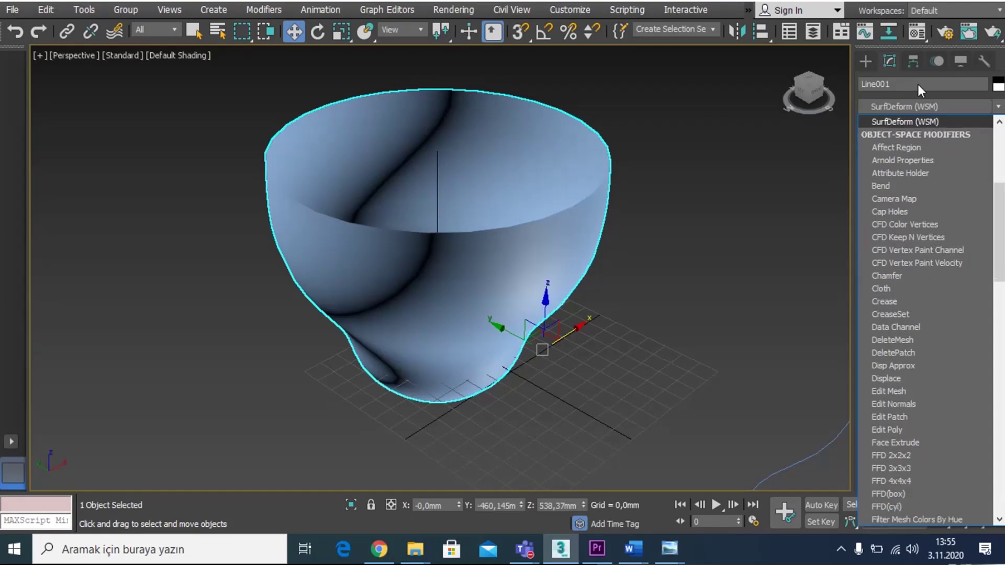
click(890, 132)
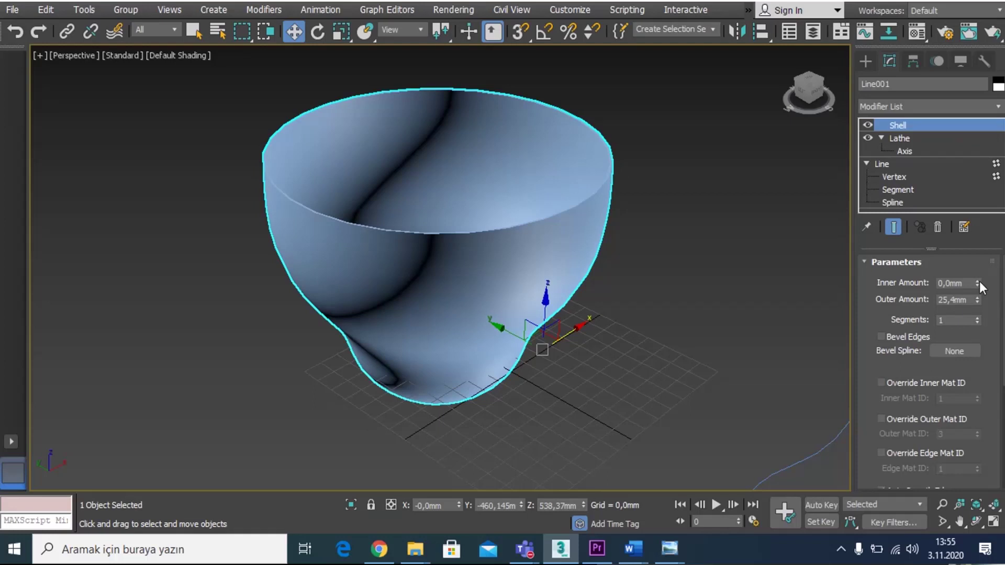
drag(976, 283, 901, 528)
click(670, 177)
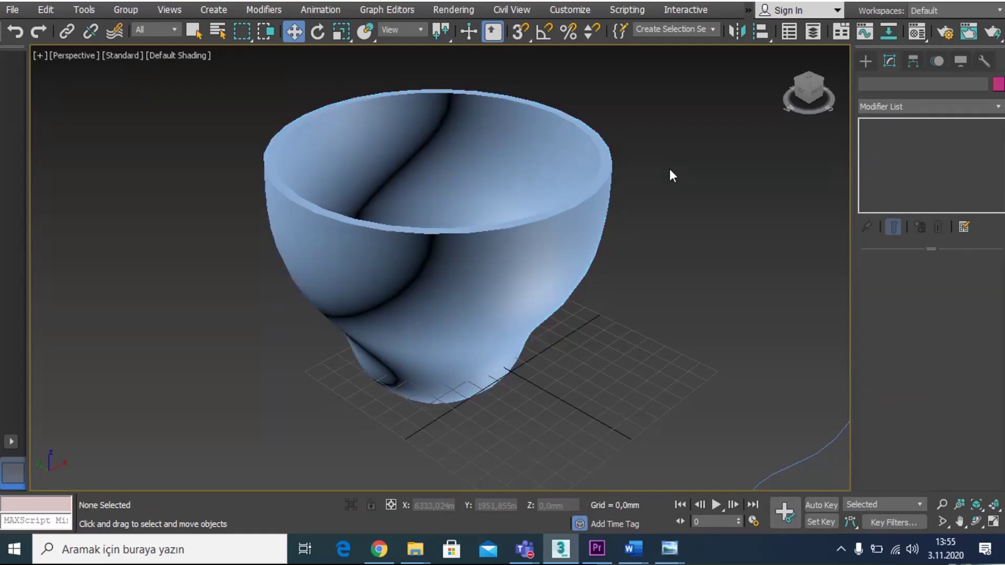
Step: Check the reference cup photo and, in the Left view, move the spare profile curve along X against the cup's outline
key(l)
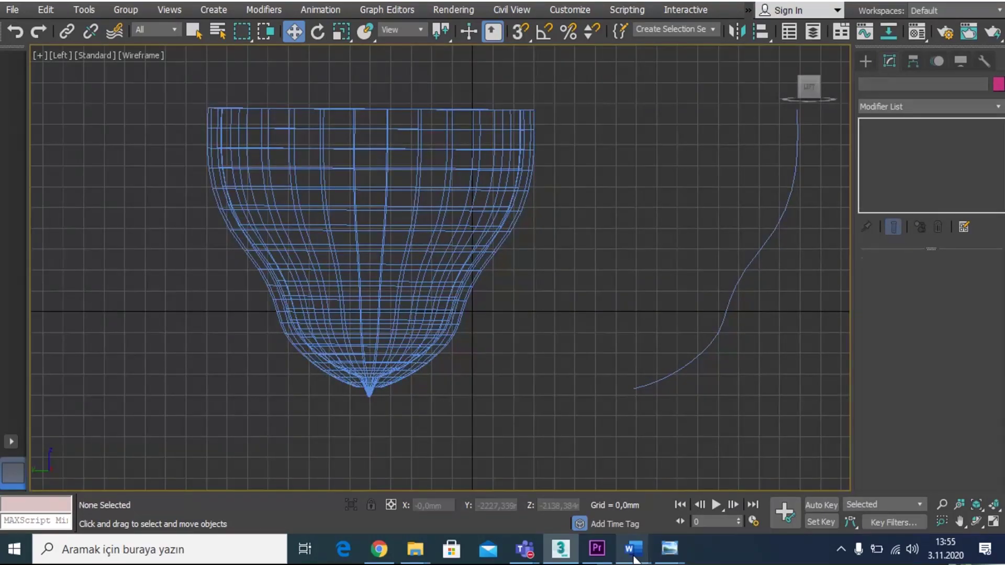
mouse_move(672, 548)
click(796, 490)
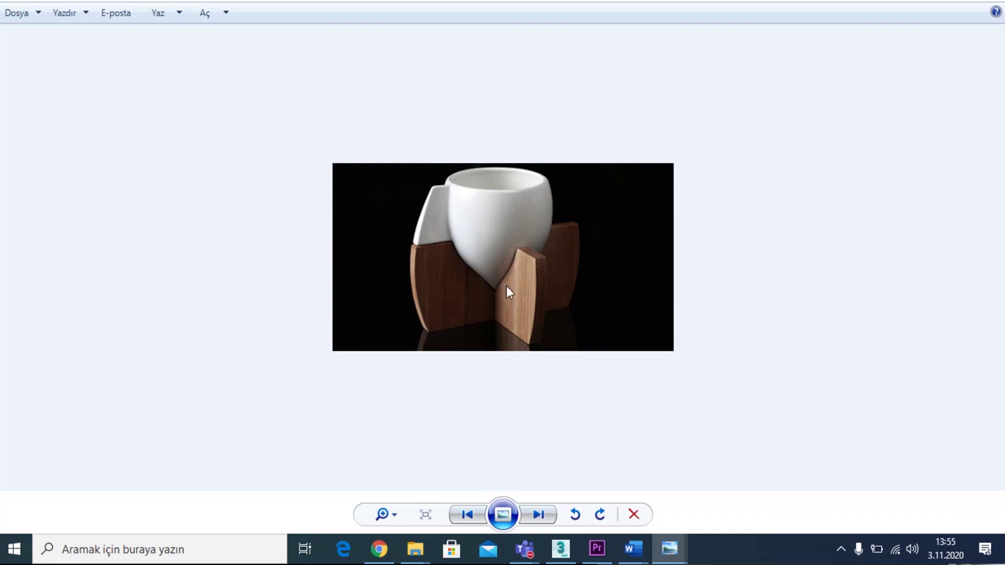
click(932, 2)
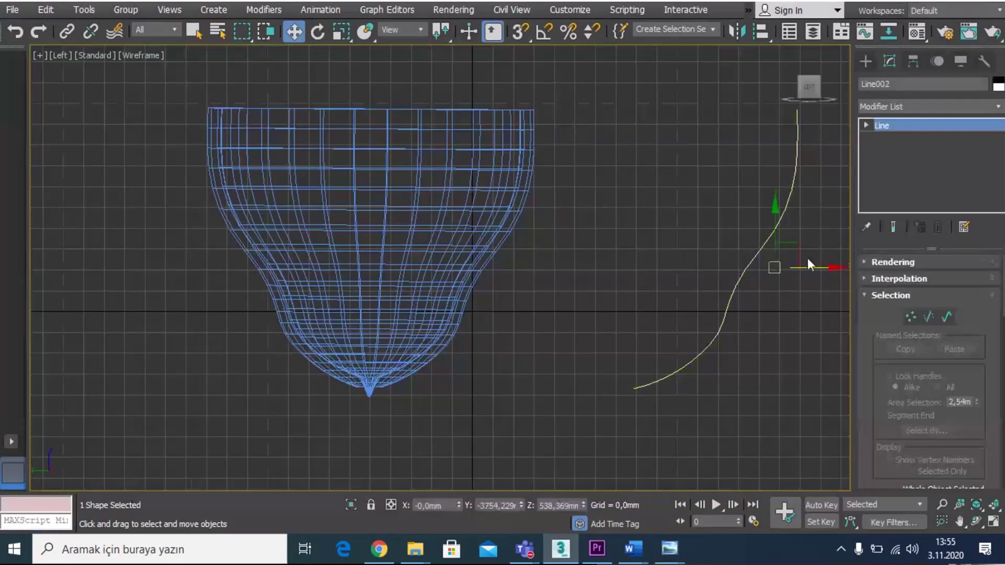
drag(816, 268, 560, 303)
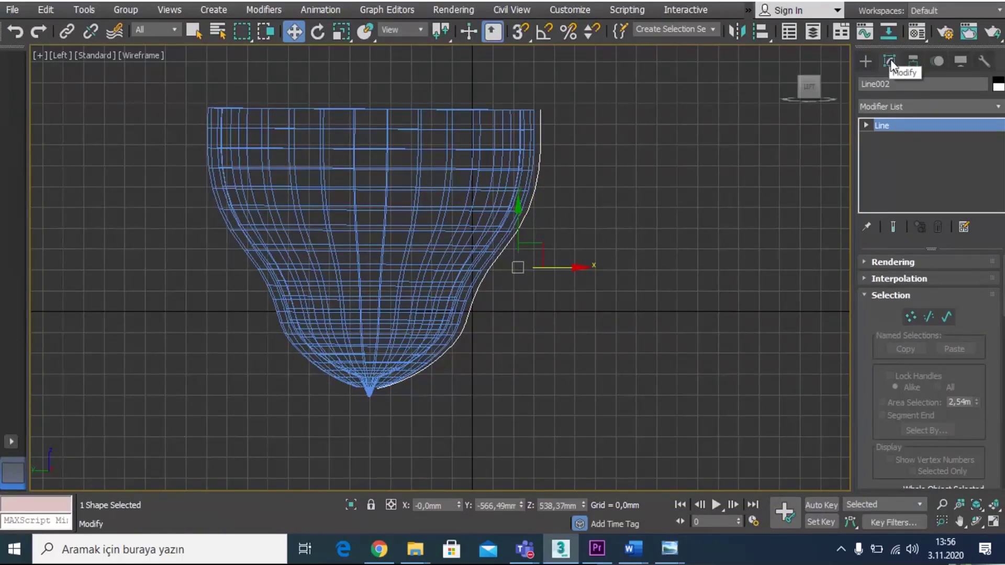
Step: Move the profile curve's upper end vertex outward and down beside the cup, and select the neighbouring vertex on the cup's side
click(866, 125)
click(893, 138)
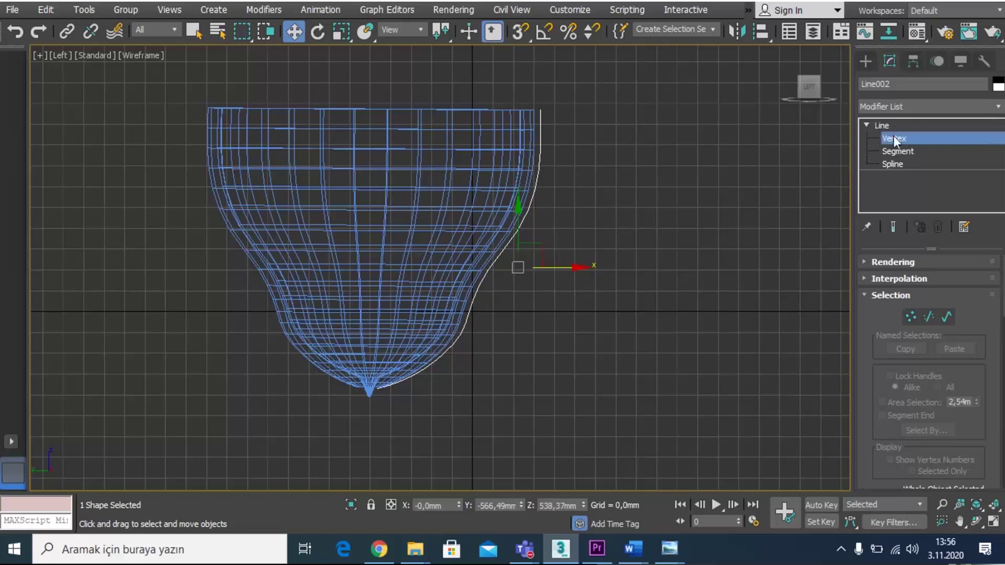
click(540, 110)
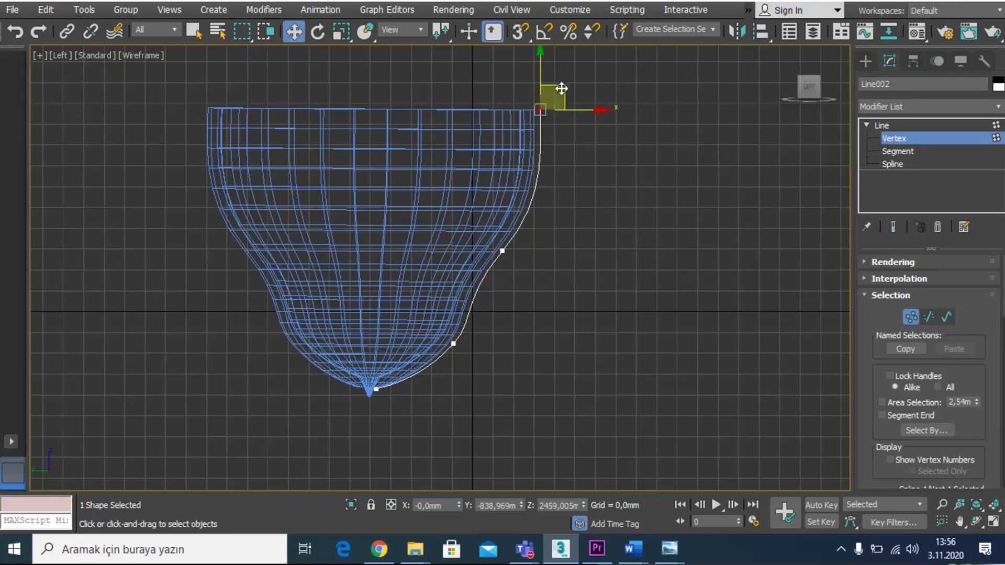
drag(560, 90, 733, 209)
click(502, 252)
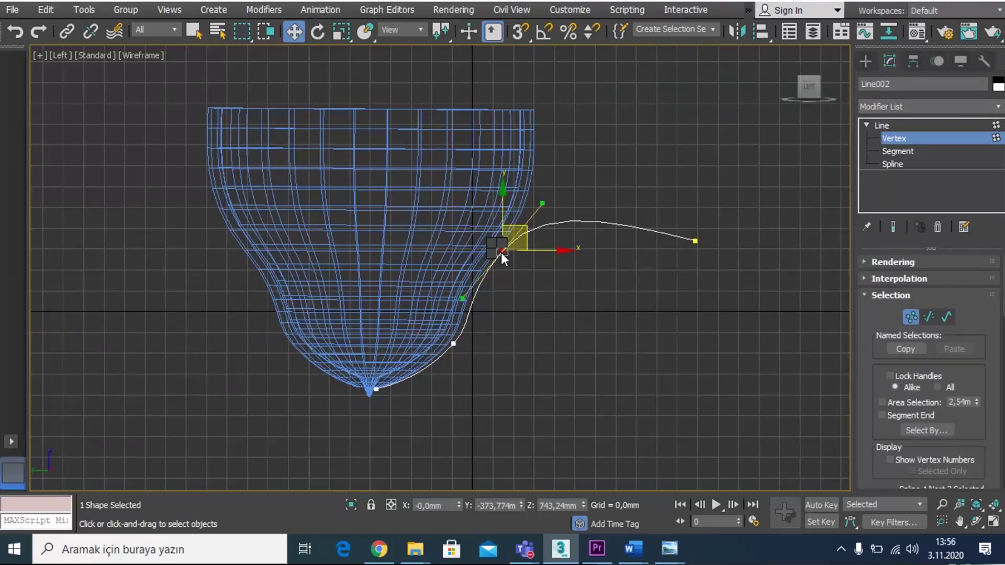
right_click(501, 253)
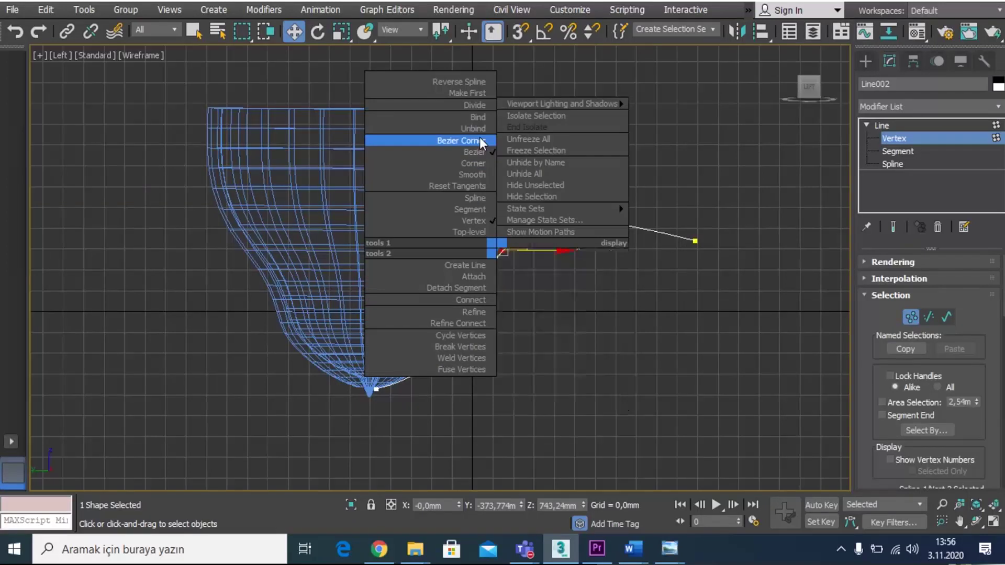
click(481, 139)
drag(543, 202, 540, 251)
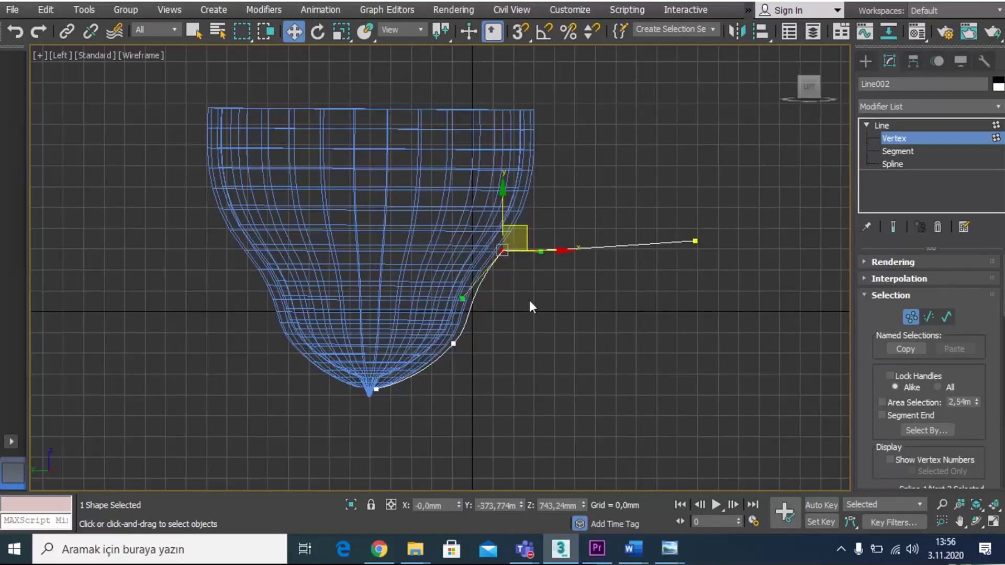
key(ctrl+z)
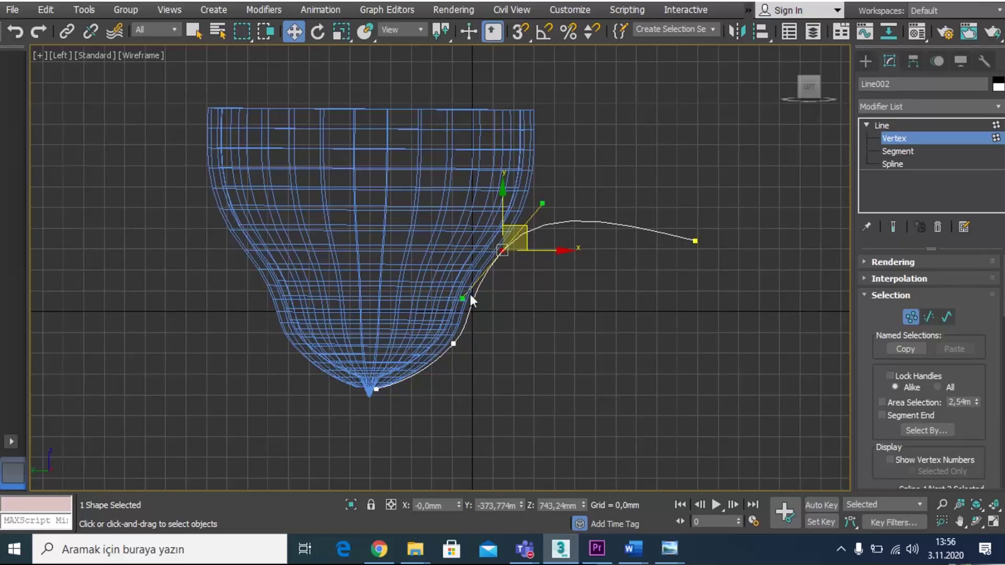
mouse_move(461, 296)
mouse_down()
mouse_move(496, 298)
mouse_move(453, 291)
mouse_move(470, 296)
mouse_up()
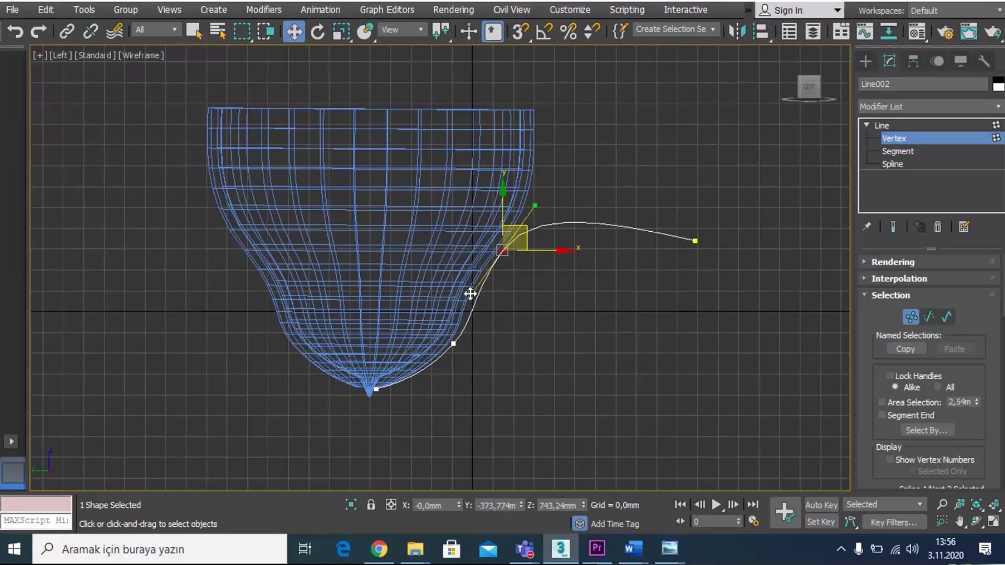
Step: Convert the selected vertex on the cup's side to Bezier Corner and swing its outer handle down to horizontal
right_click(502, 252)
click(482, 155)
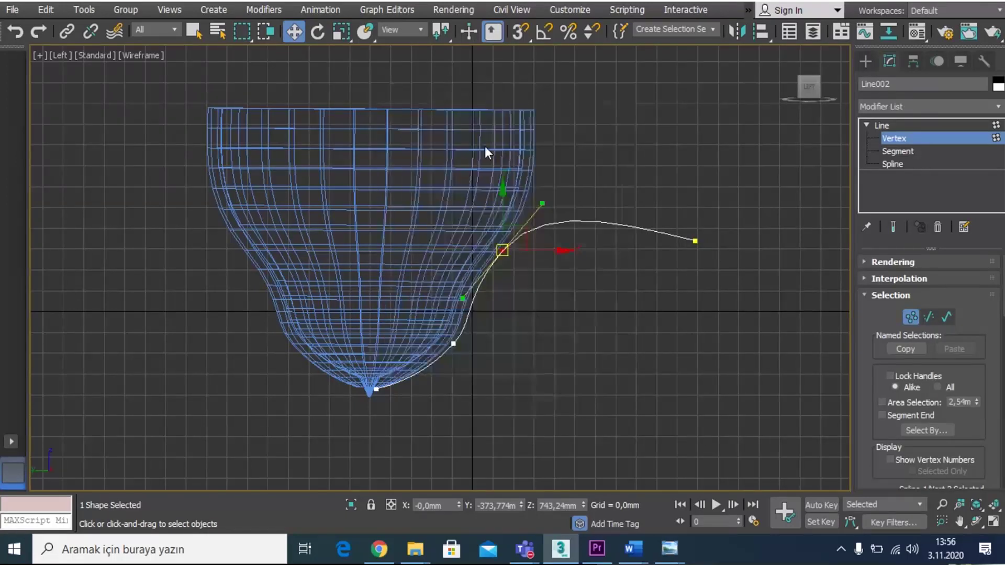
drag(541, 204, 550, 252)
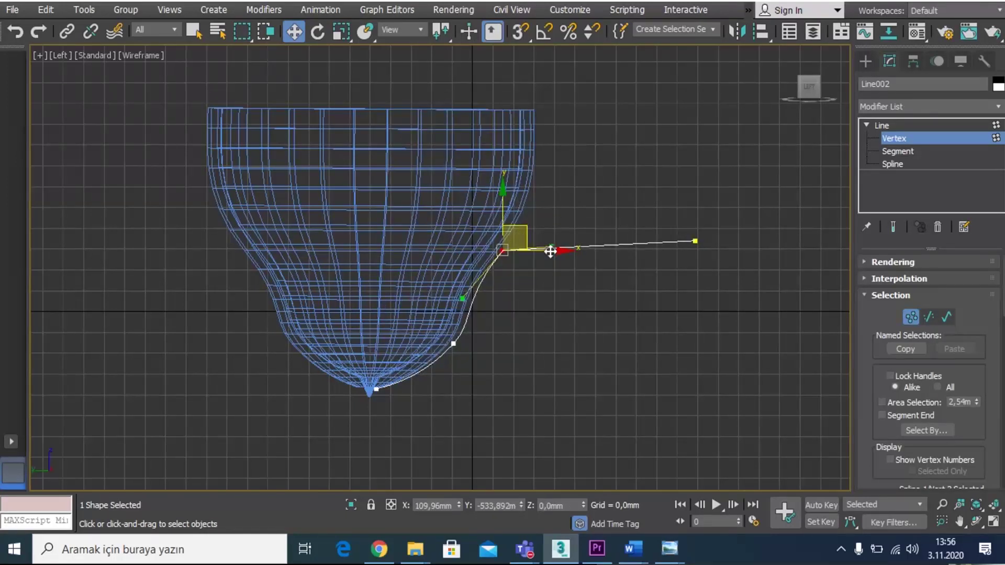
Step: Move the outer end vertex inward and level with the corner vertex to form a short horizontal top edge, comparing with the reference photo
click(695, 241)
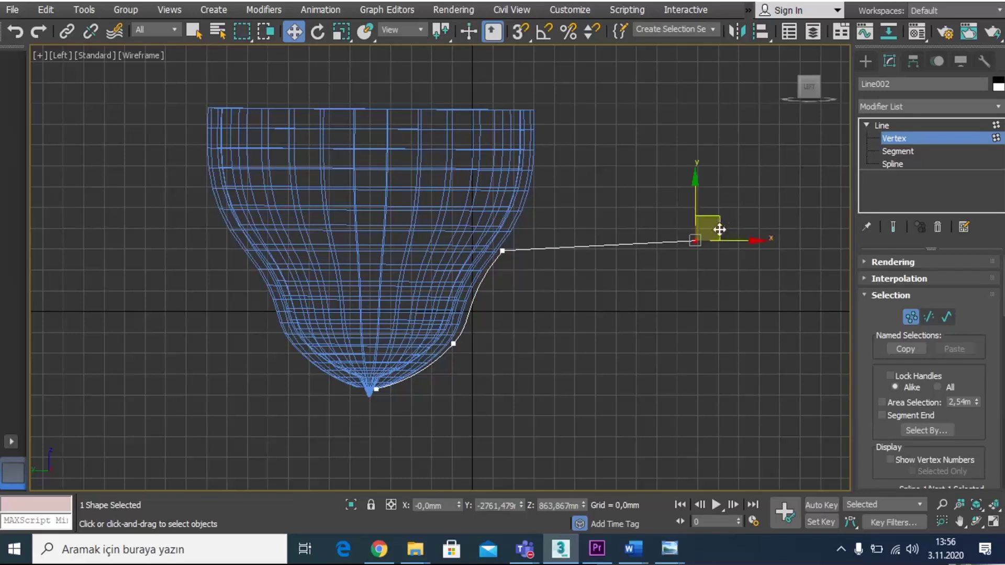
drag(720, 229, 670, 230)
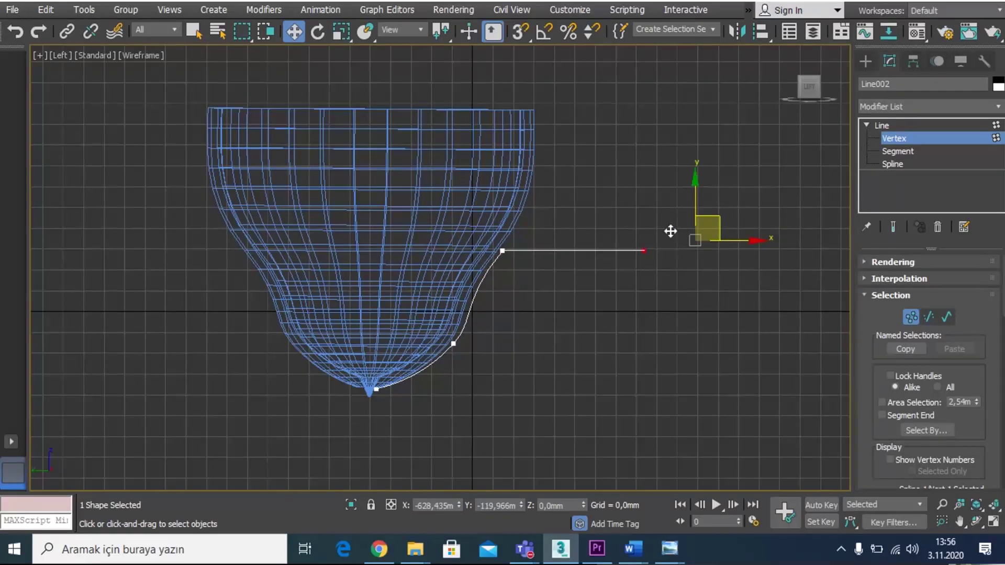
mouse_move(673, 553)
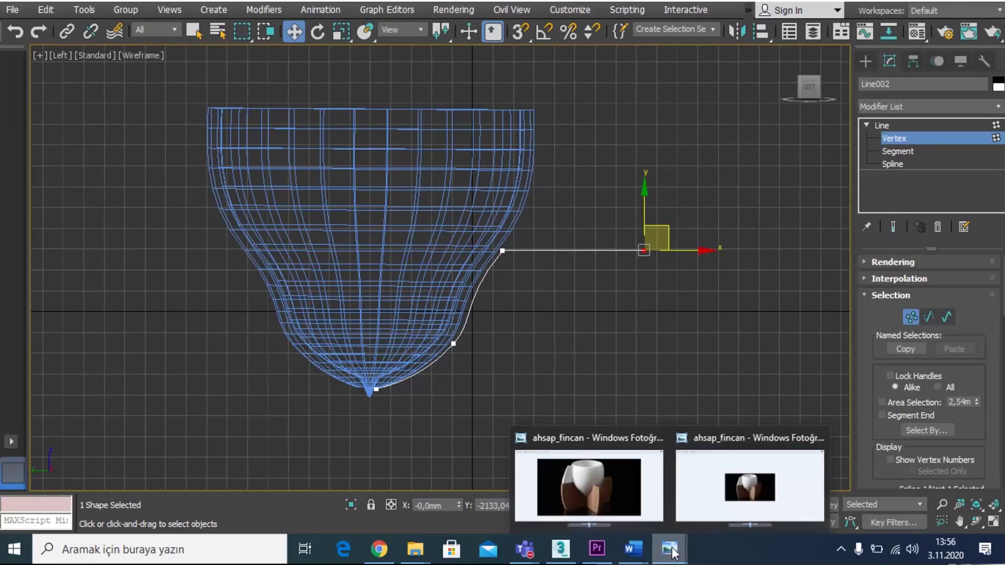
click(750, 486)
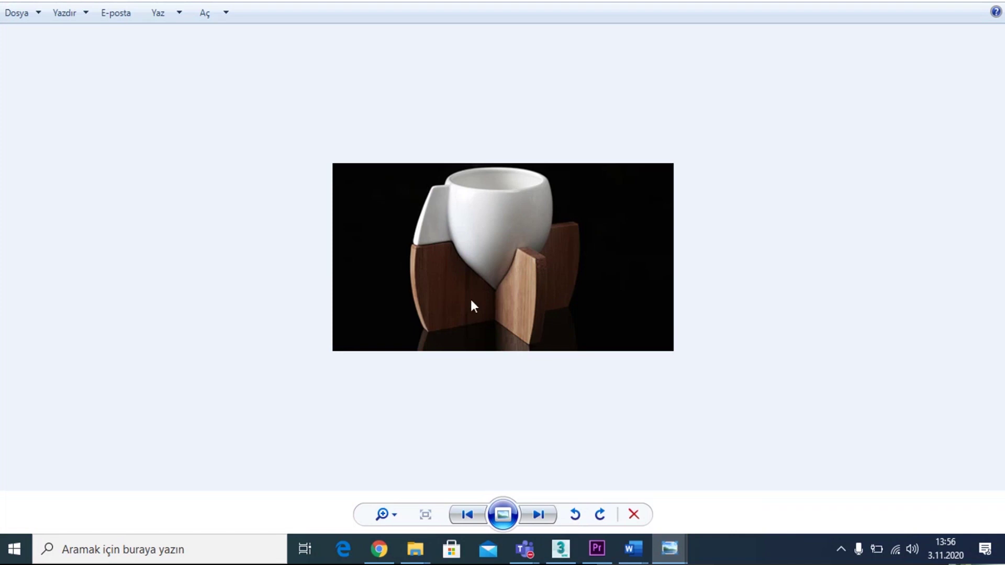
click(930, 2)
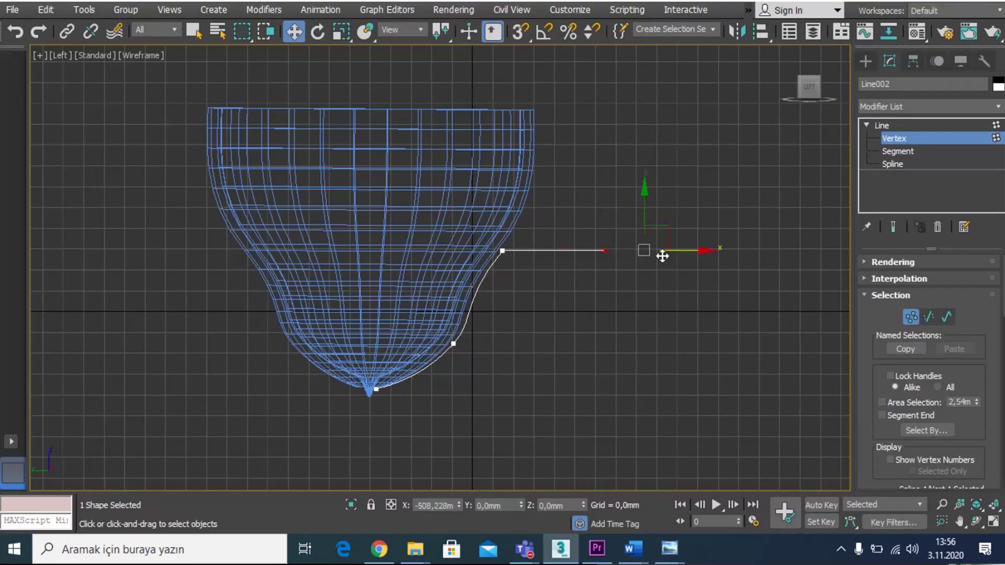
Step: Insert vertices from the outer end down below the cup, across about 2850 mm and up to the curve's lower end, closing the spline
scroll(967, 395, down, 3)
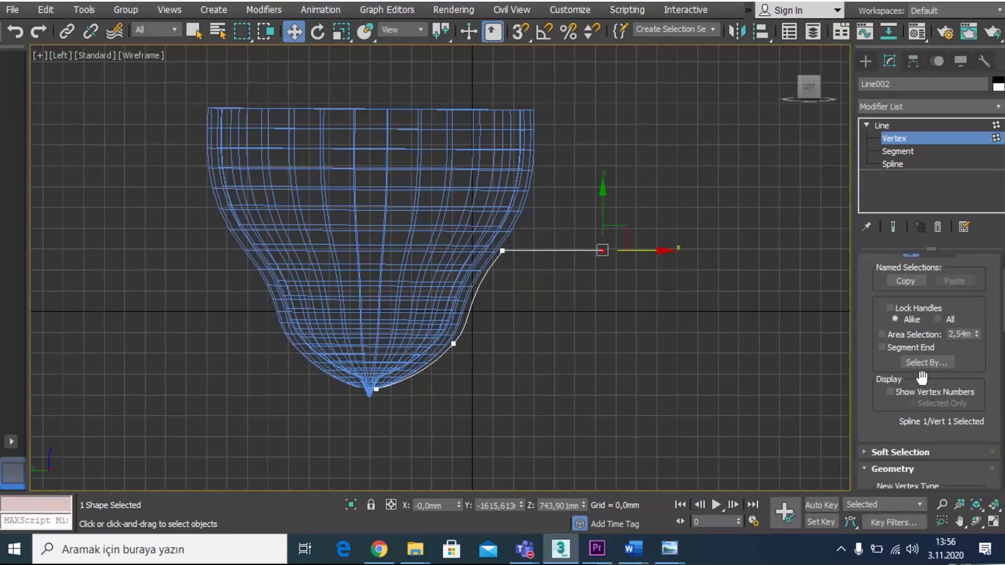
scroll(924, 382, down, 6)
scroll(924, 378, down, 8)
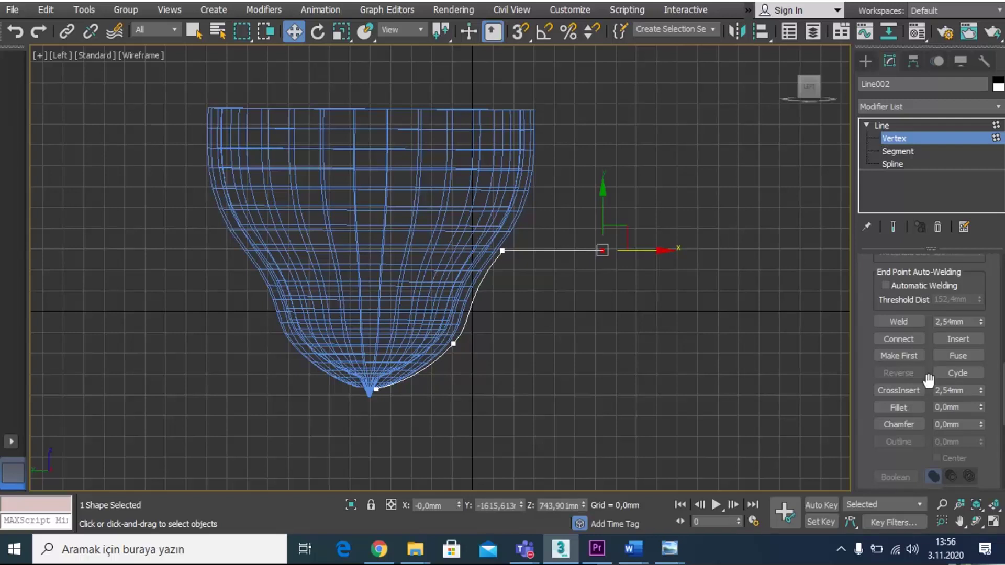
click(959, 339)
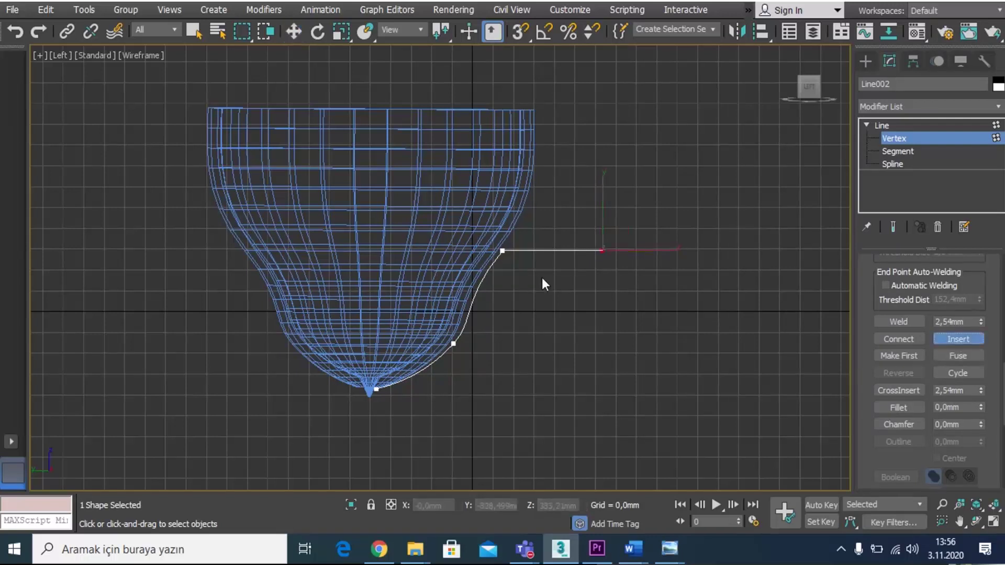
click(602, 250)
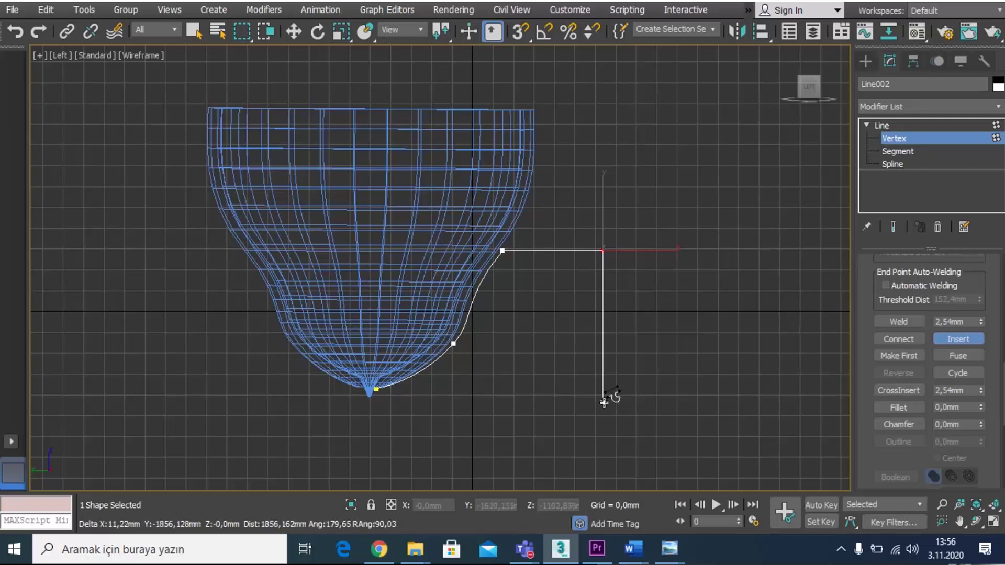
click(602, 477)
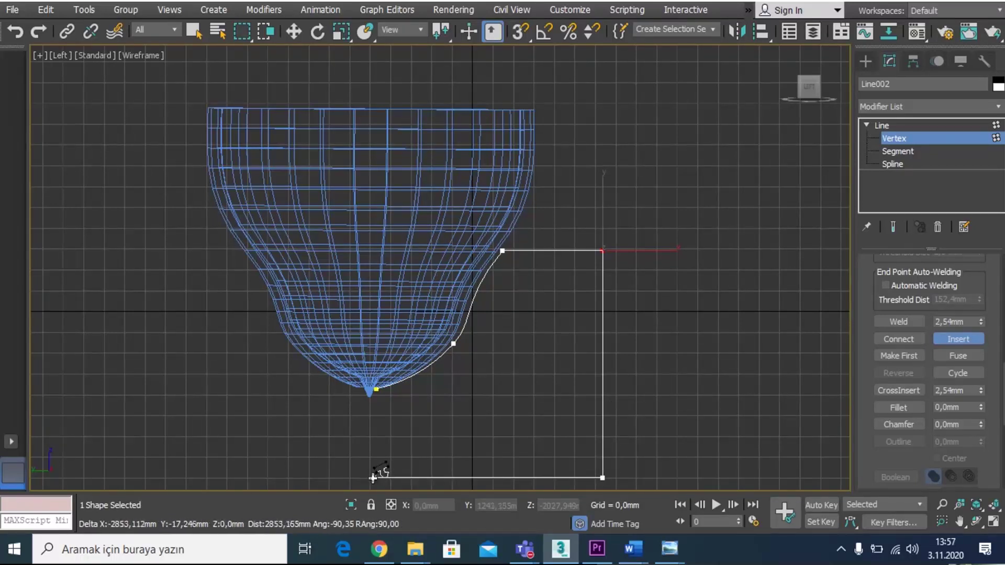
click(371, 477)
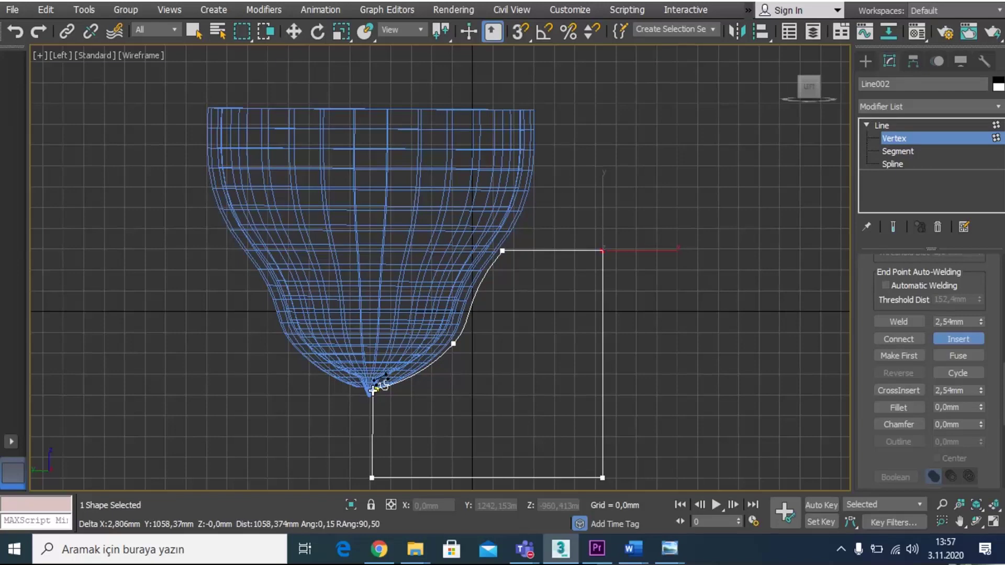
click(373, 390)
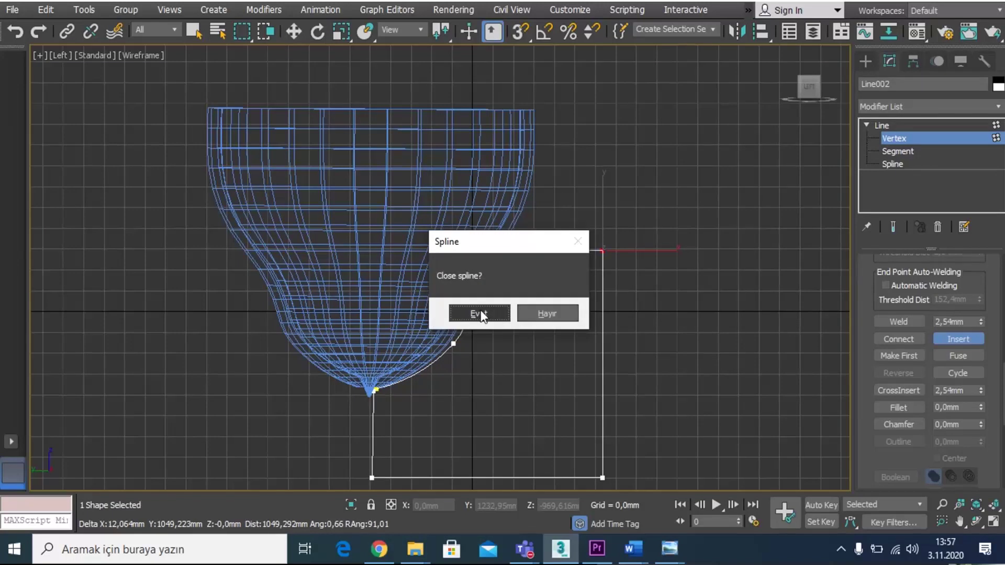
click(479, 314)
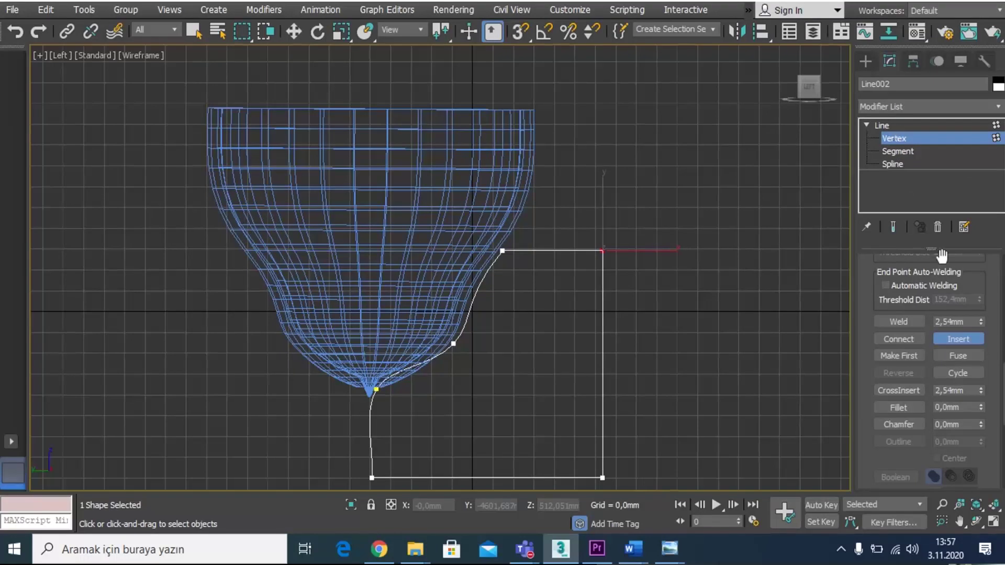
Step: Finish inserting vertices, convert the curve's vertex at the cup's bottom tip to Bezier Corner, and adjust its lower handle
scroll(980, 341, up, 5)
scroll(979, 342, up, 5)
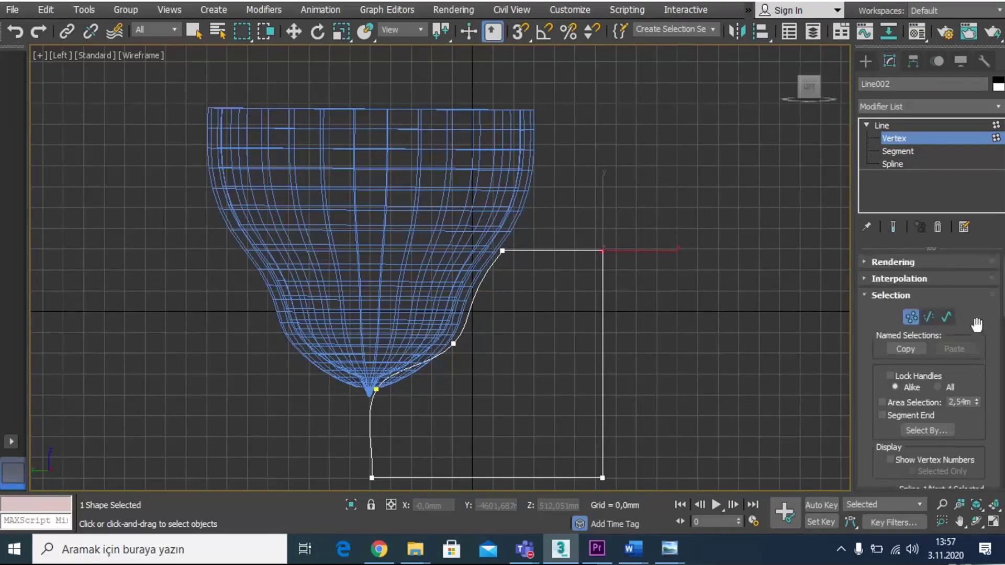
click(887, 136)
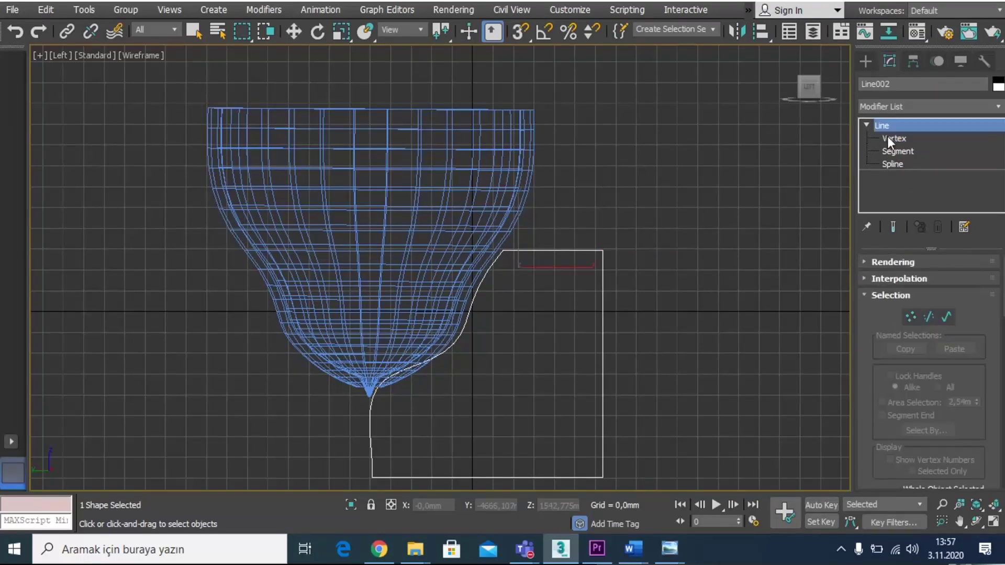
click(893, 136)
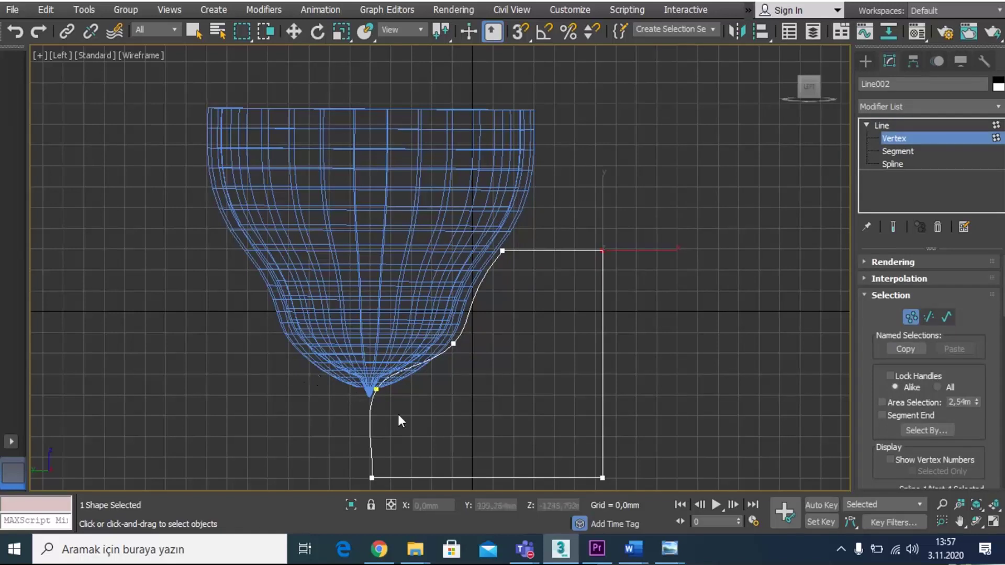
key(w)
scroll(1000, 370, down, 10)
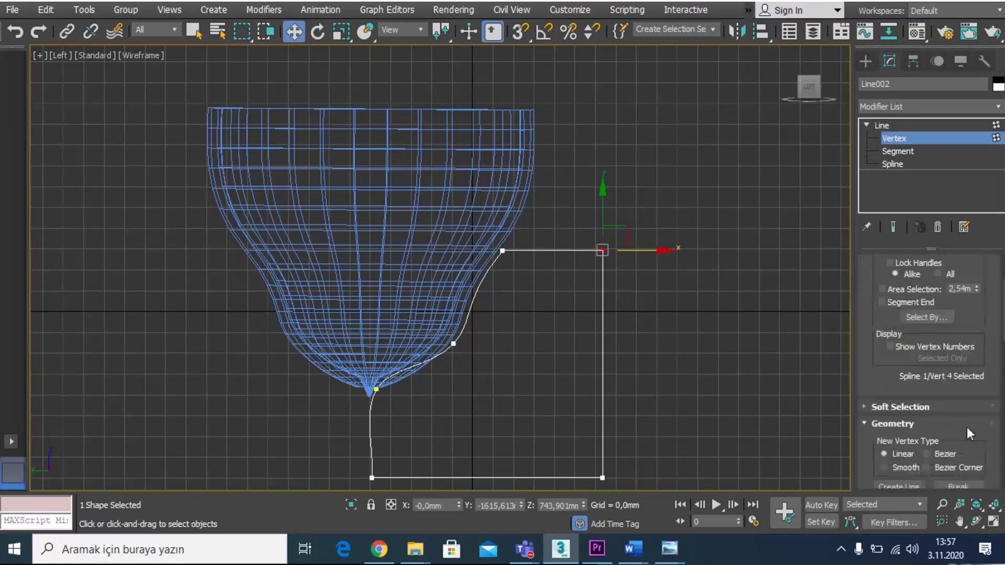
click(594, 333)
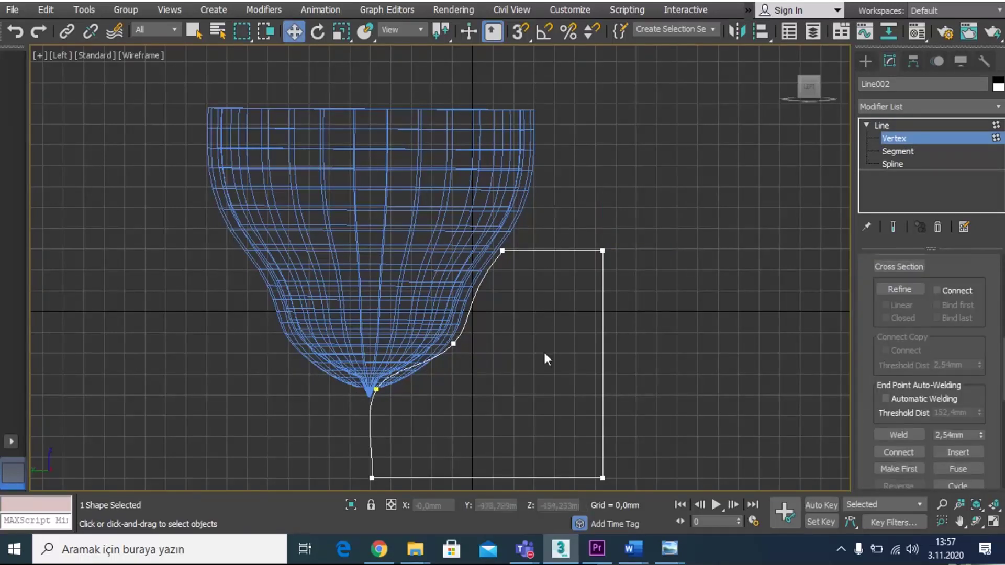
drag(351, 385, 376, 406)
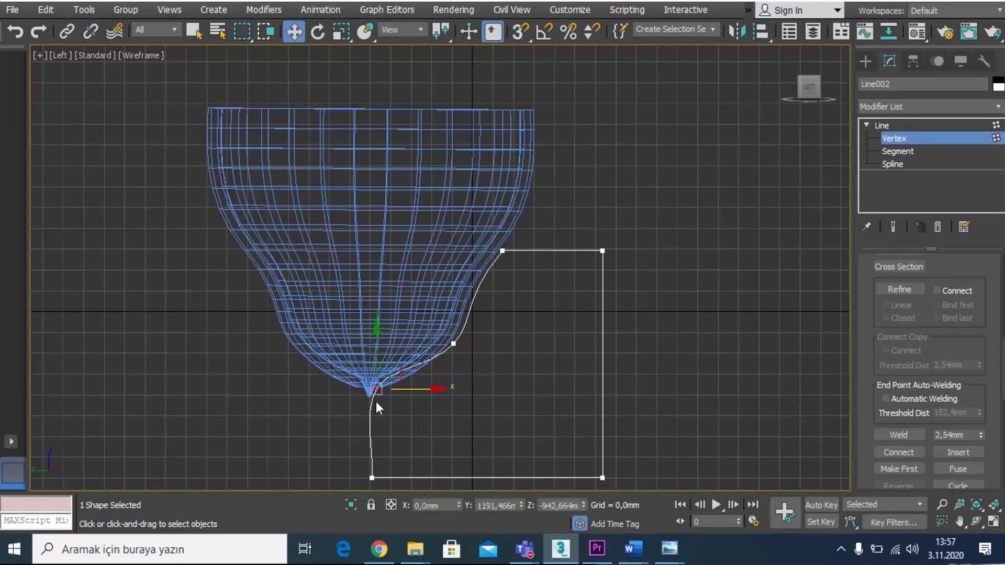
right_click(376, 373)
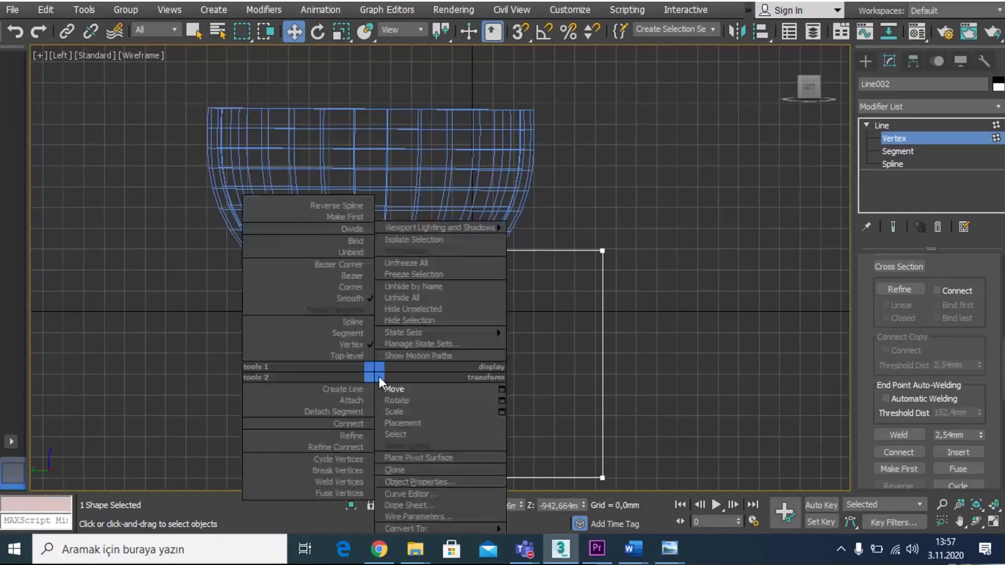
click(366, 264)
drag(360, 414, 369, 420)
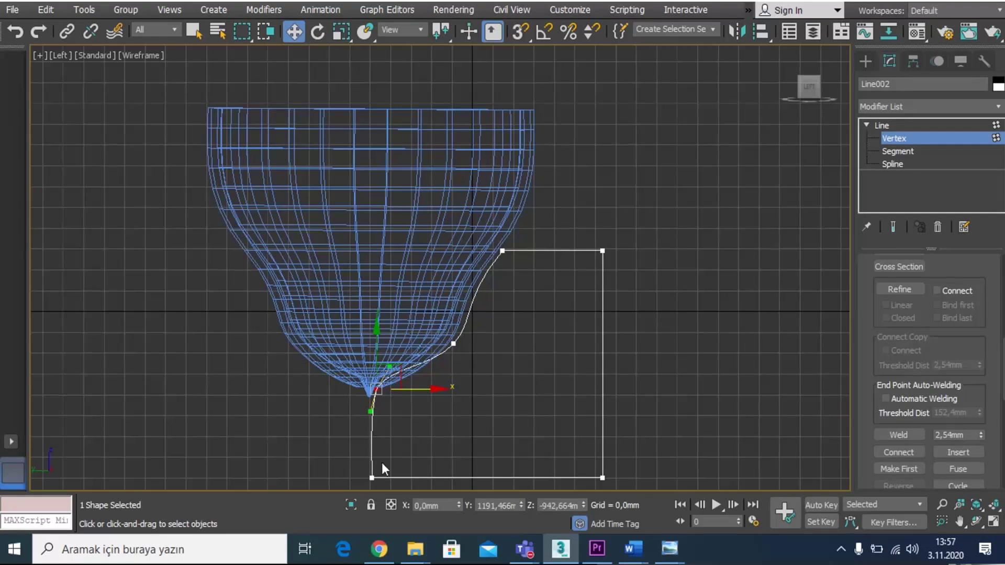
Step: Move the Bezier Corner vertex just below the cup's tip and swing its lower handle to straighten the vertical edge beneath it
click(371, 477)
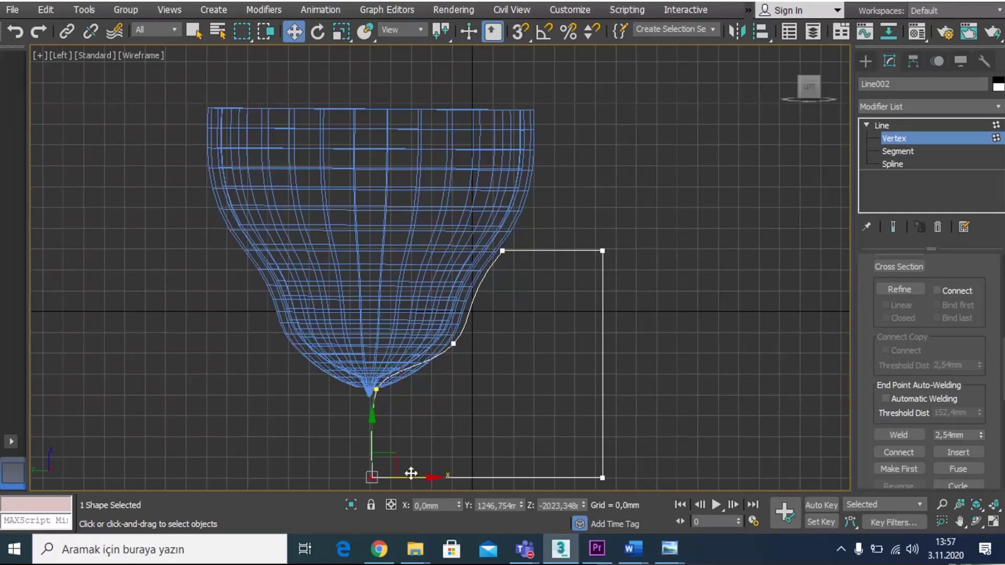
drag(411, 474, 410, 474)
click(376, 388)
drag(378, 388, 375, 400)
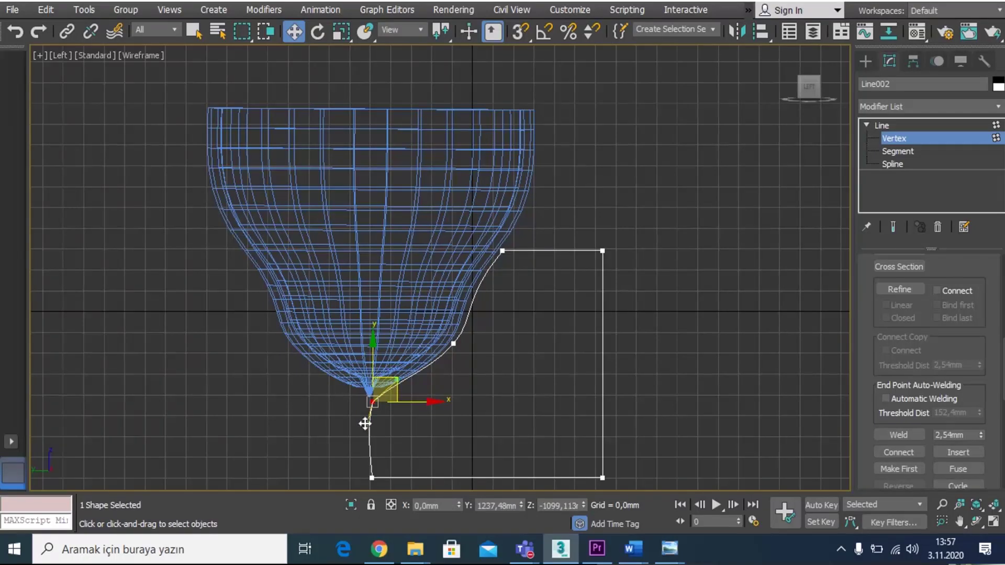
drag(366, 422, 371, 420)
click(642, 295)
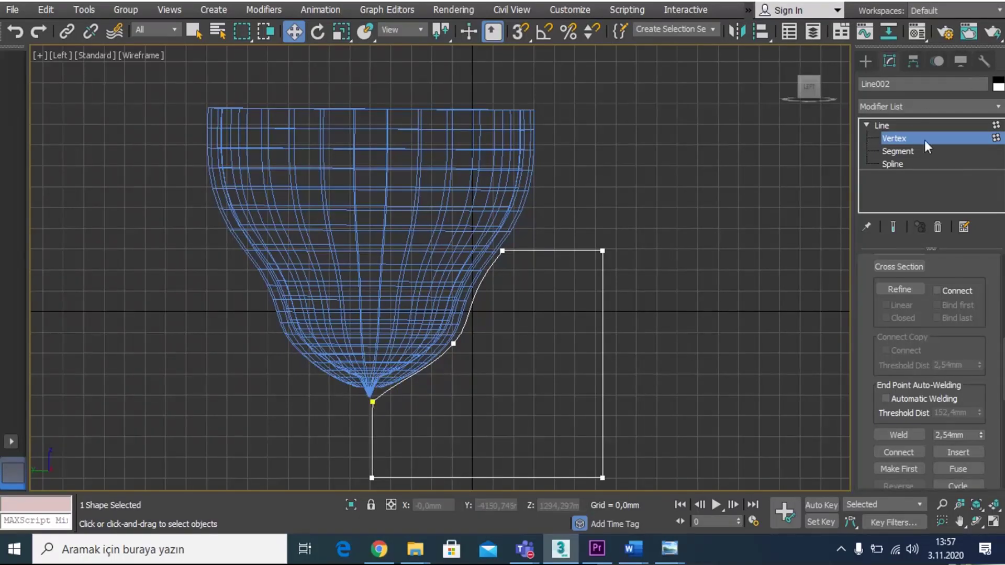
Step: Apply an Extrude modifier to the closed profile with an amount of 228.6 mm
click(909, 130)
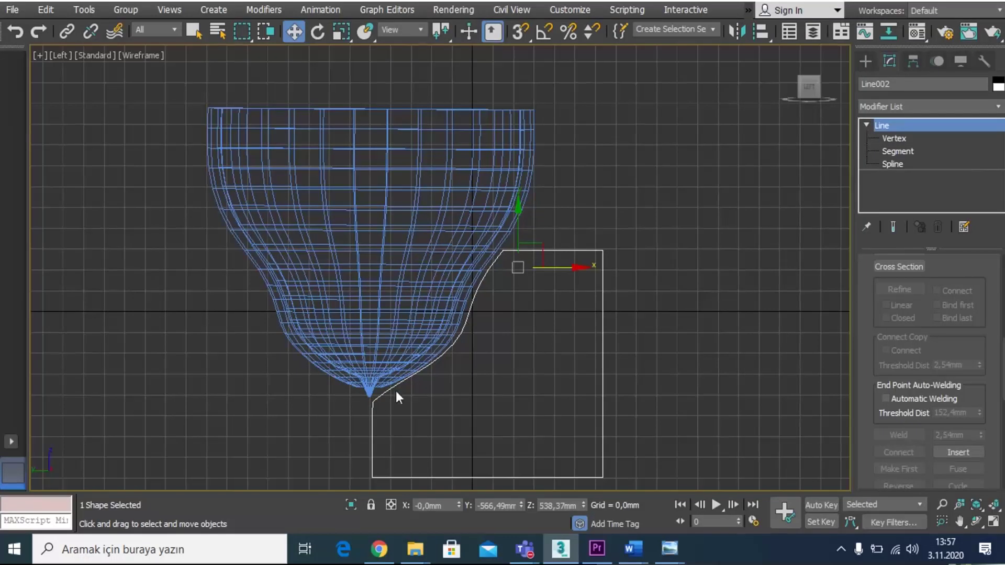
click(904, 106)
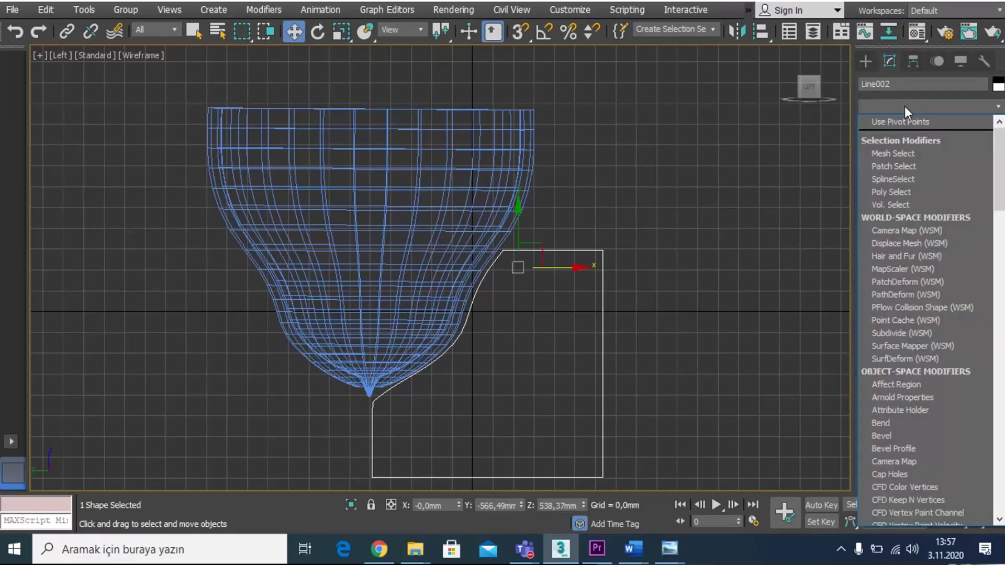
scroll(904, 106, down, 1)
key(e)
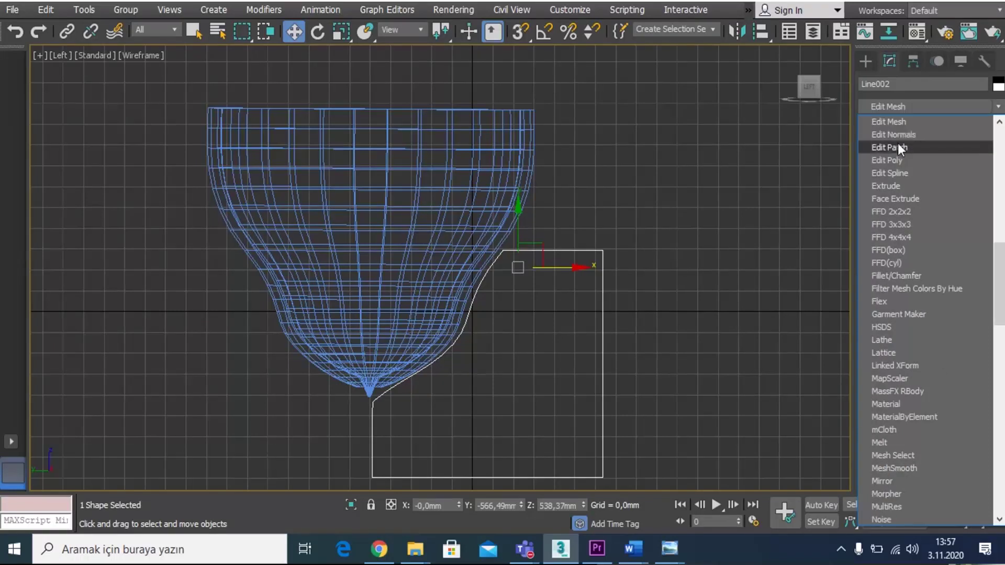
click(897, 185)
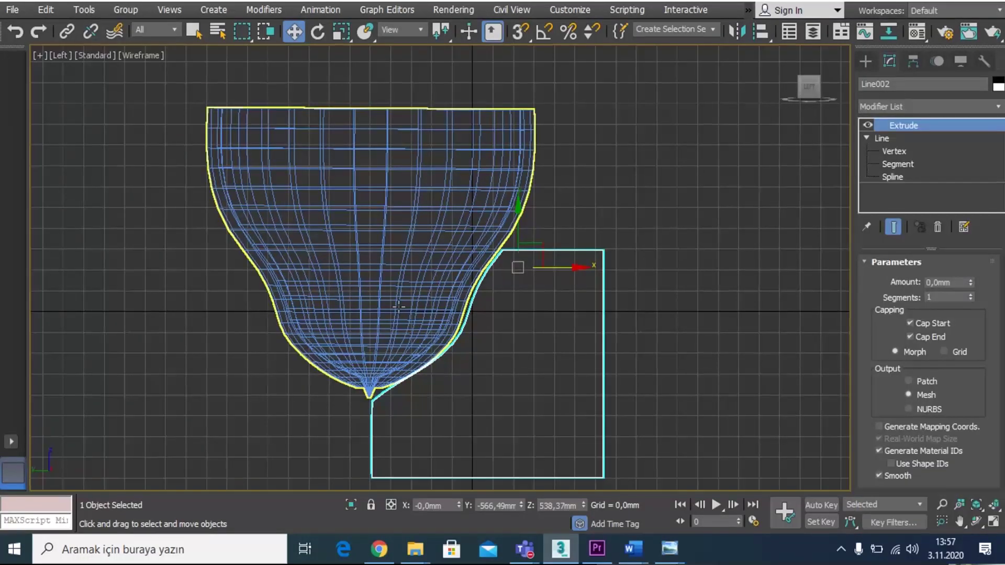
key(p)
alt+middle_drag(630, 293, 740, 313)
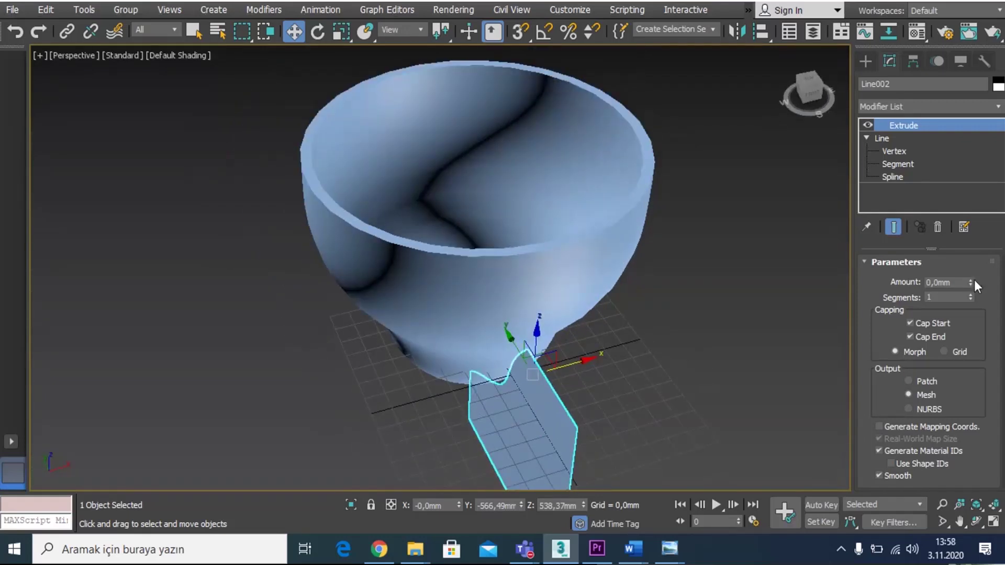
drag(970, 283, 965, 266)
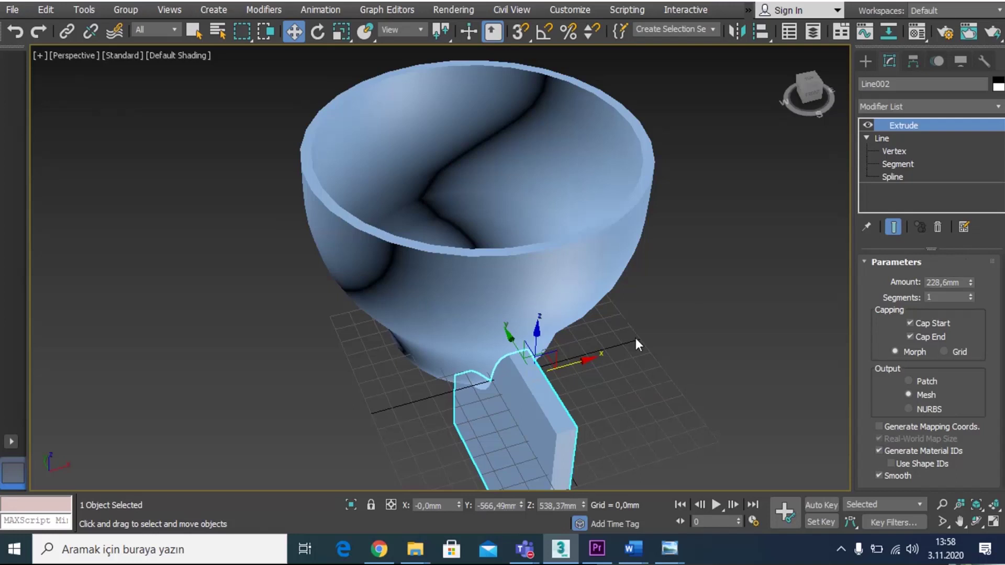
Step: Move the extruded piece along X to about 107 mm, centring it under the cup in the top view
click(668, 353)
click(552, 403)
drag(580, 363, 608, 352)
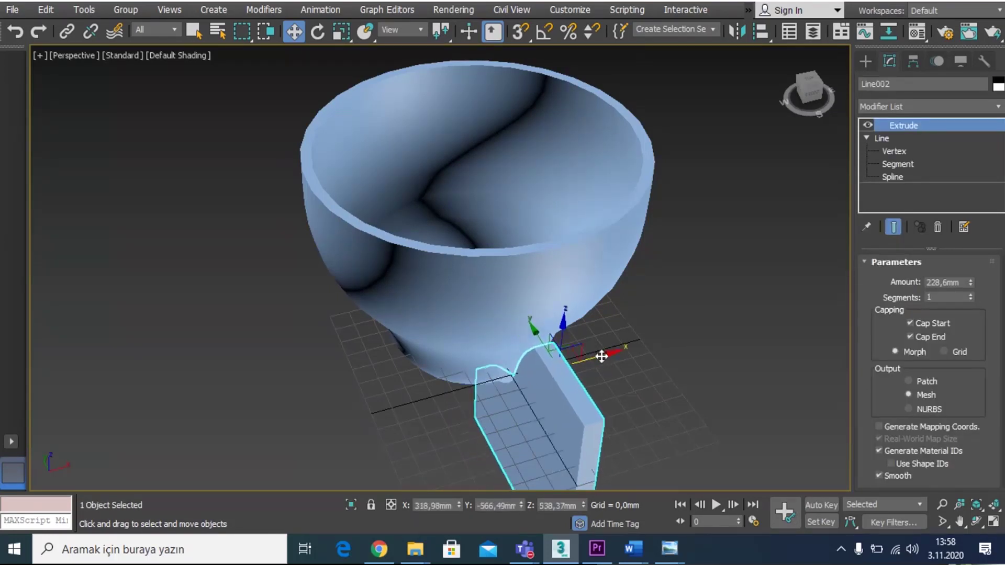
key(t)
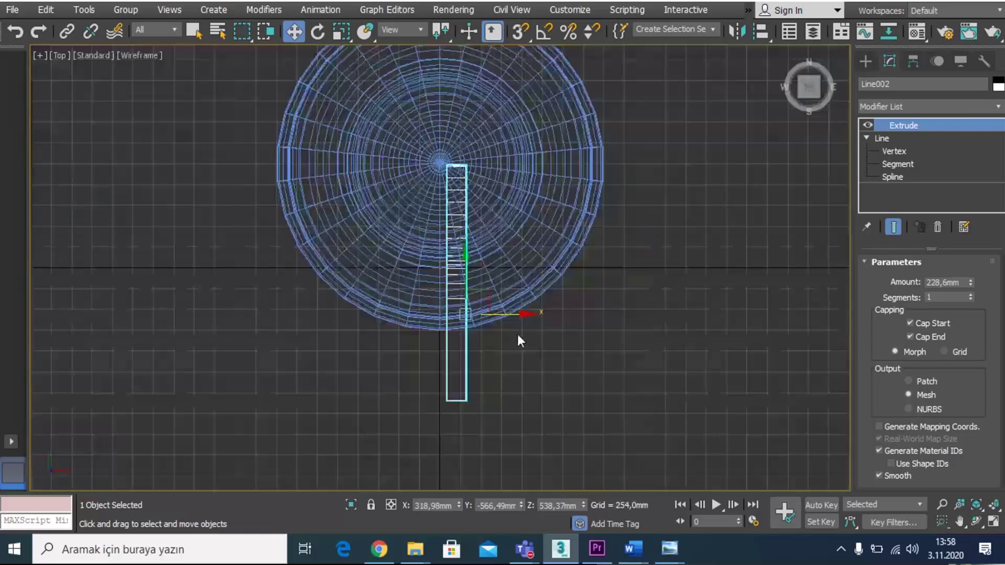
drag(520, 314, 502, 317)
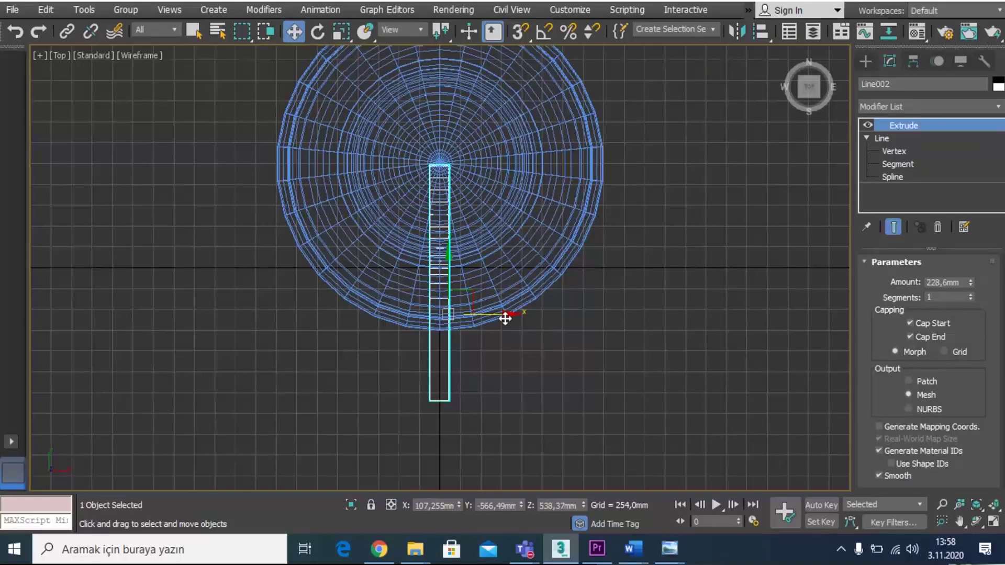
Step: Nudge the extruded piece along X to about 135 mm and check its alignment with the cup's centre
key(p)
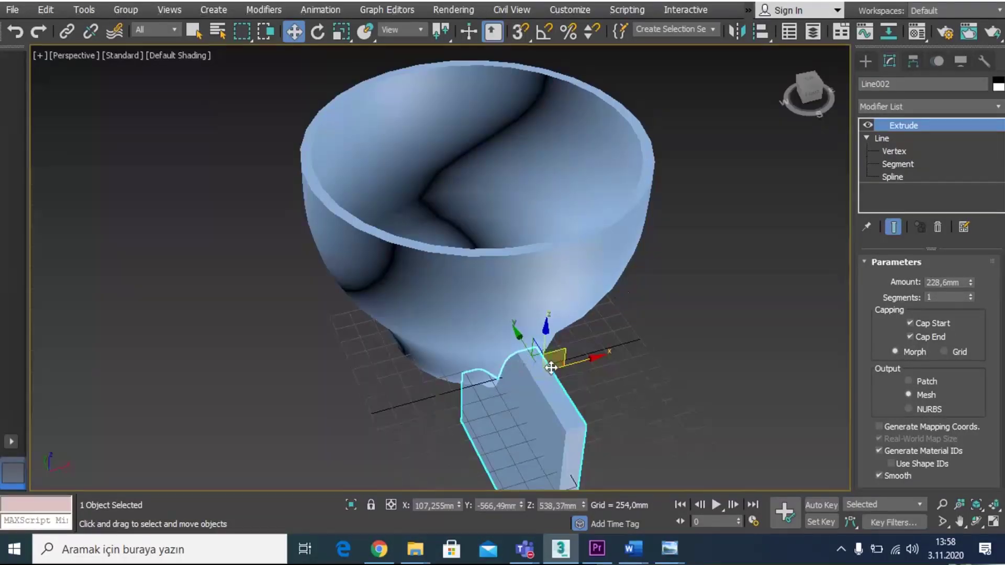
alt+middle_drag(533, 320, 615, 345)
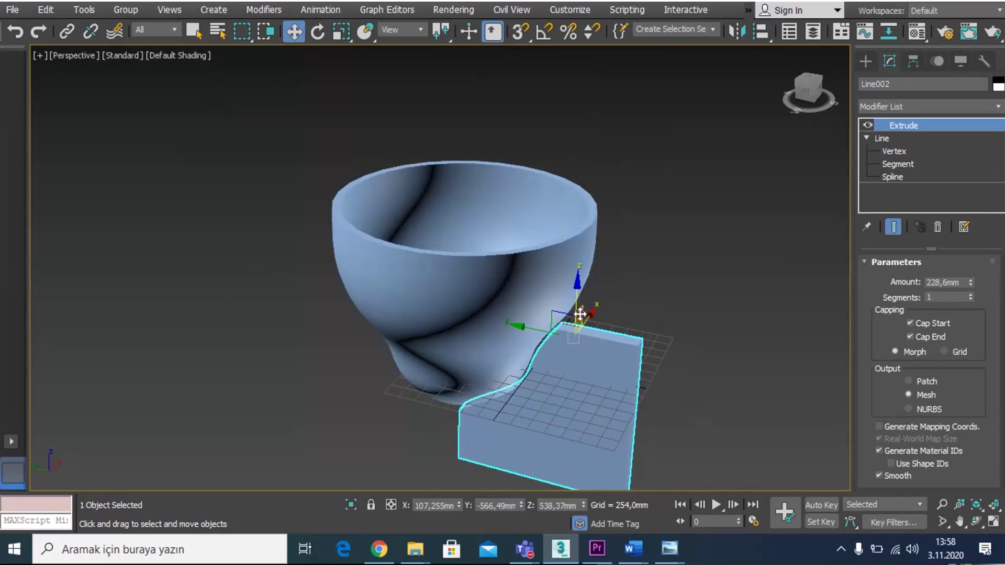
key(t)
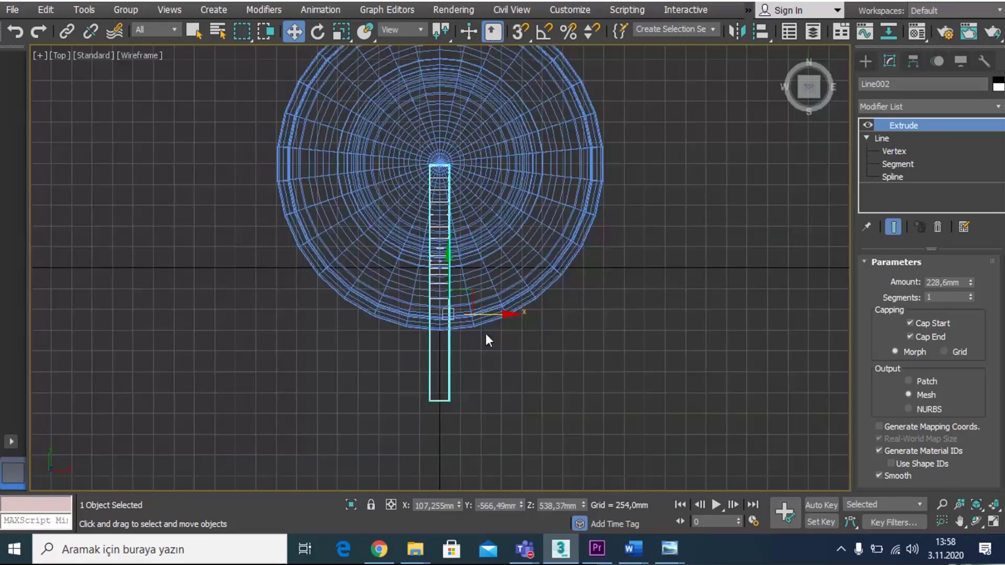
drag(485, 315, 489, 312)
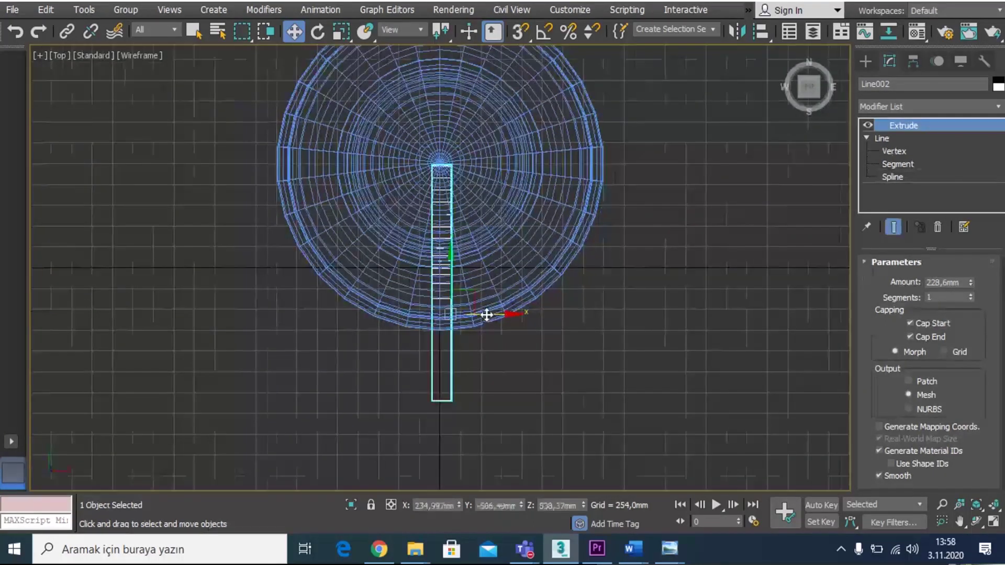
scroll(457, 311, up, 3)
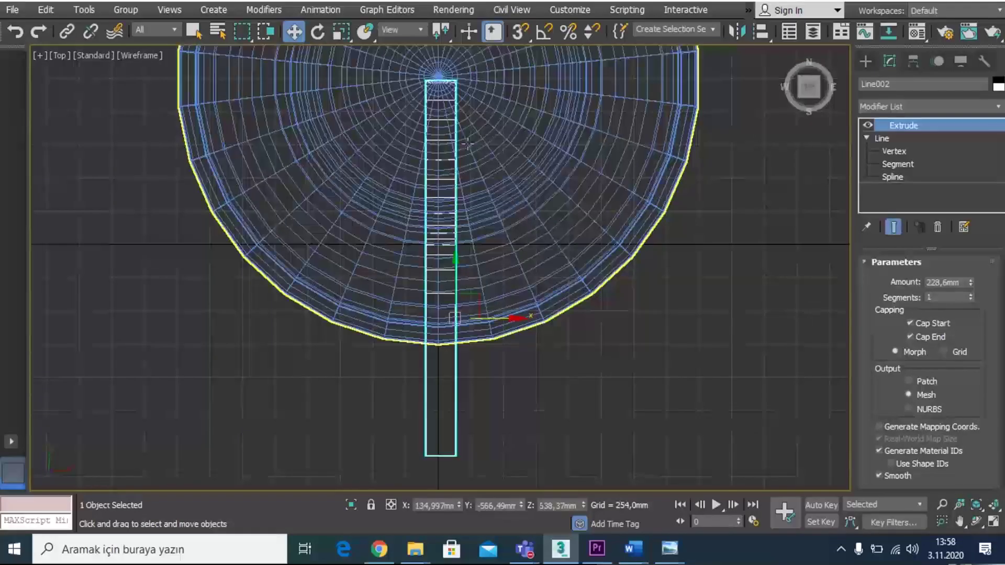
scroll(479, 212, up, 5)
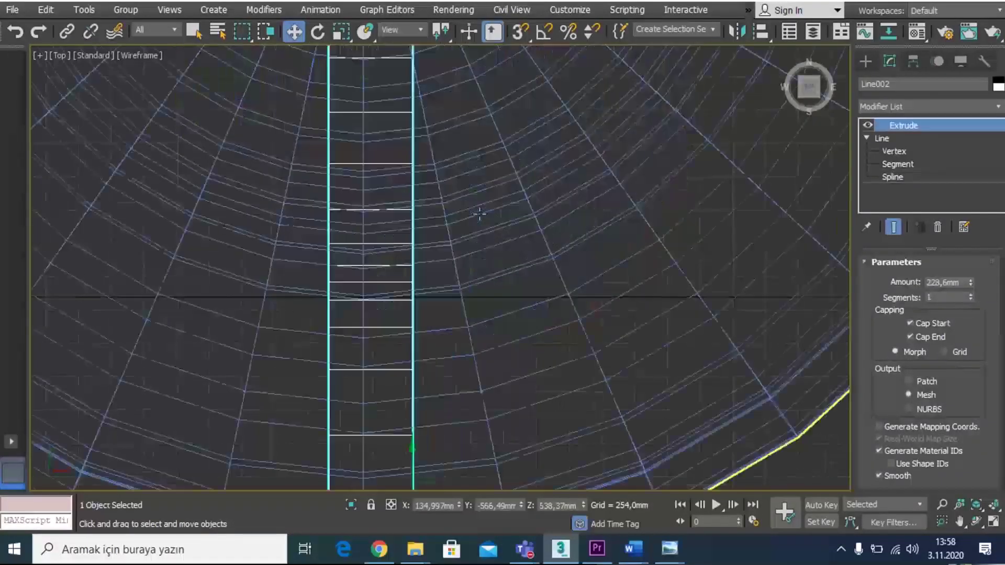
scroll(497, 301, down, 6)
scroll(497, 306, down, 2)
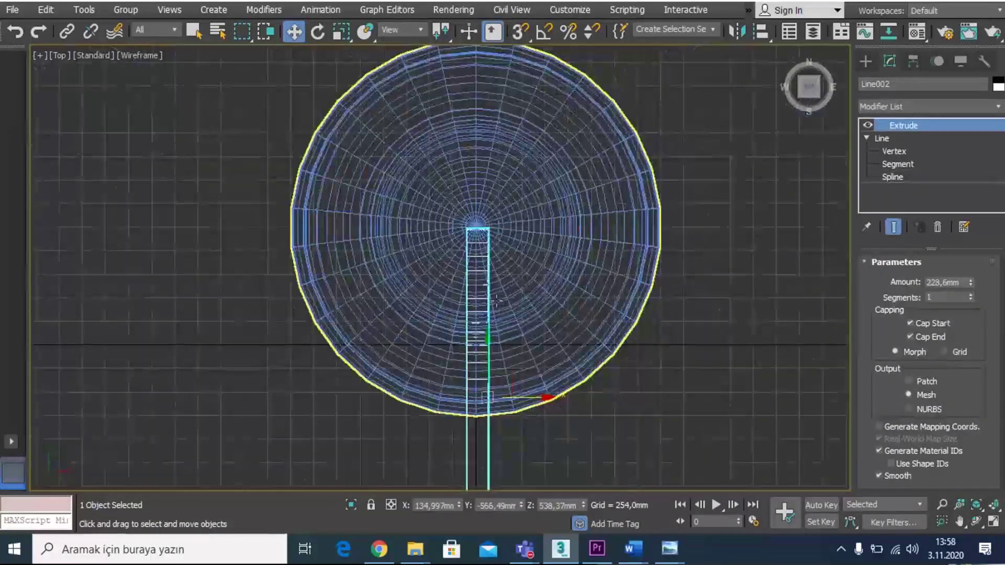
key(p)
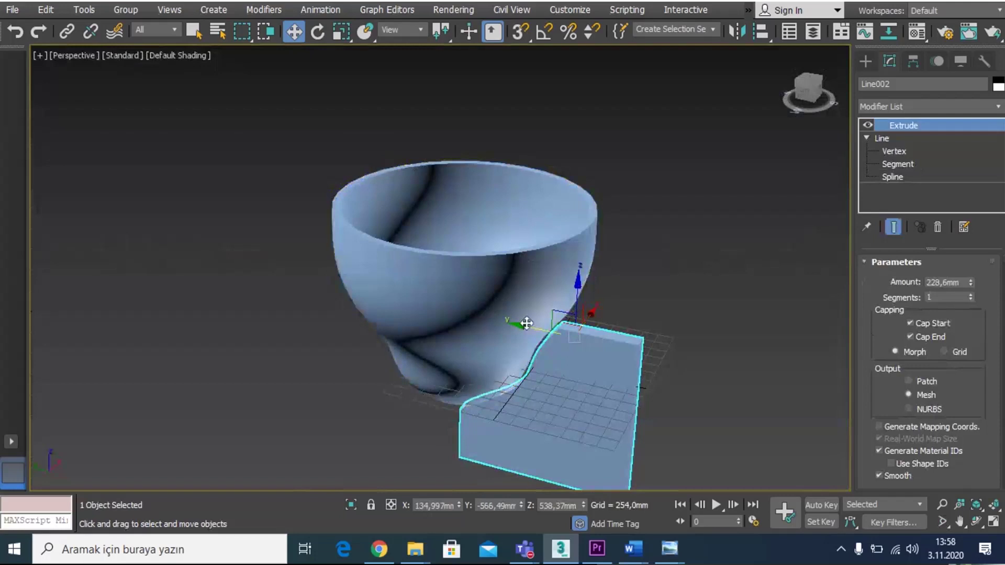
click(761, 35)
click(496, 274)
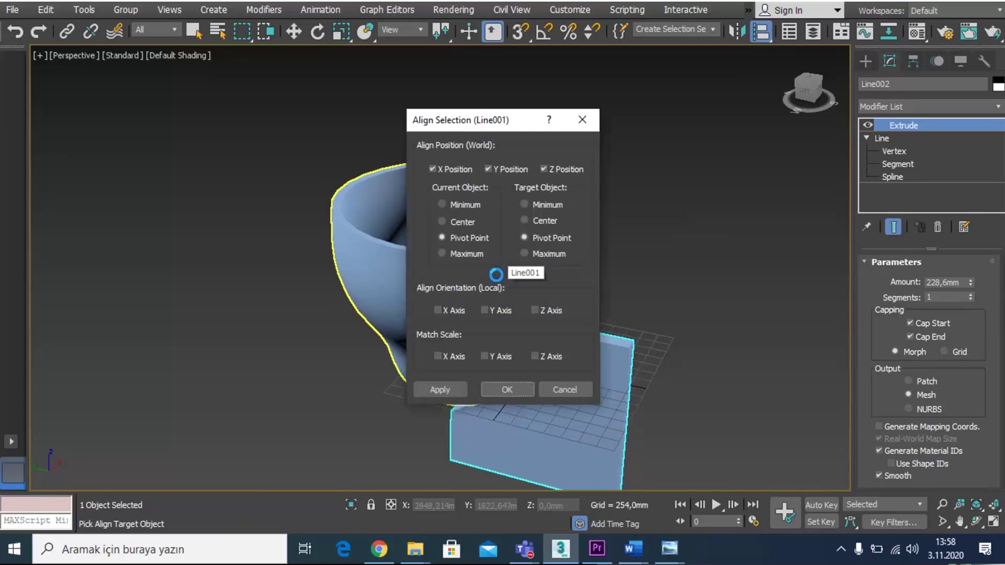
drag(479, 116, 847, 161)
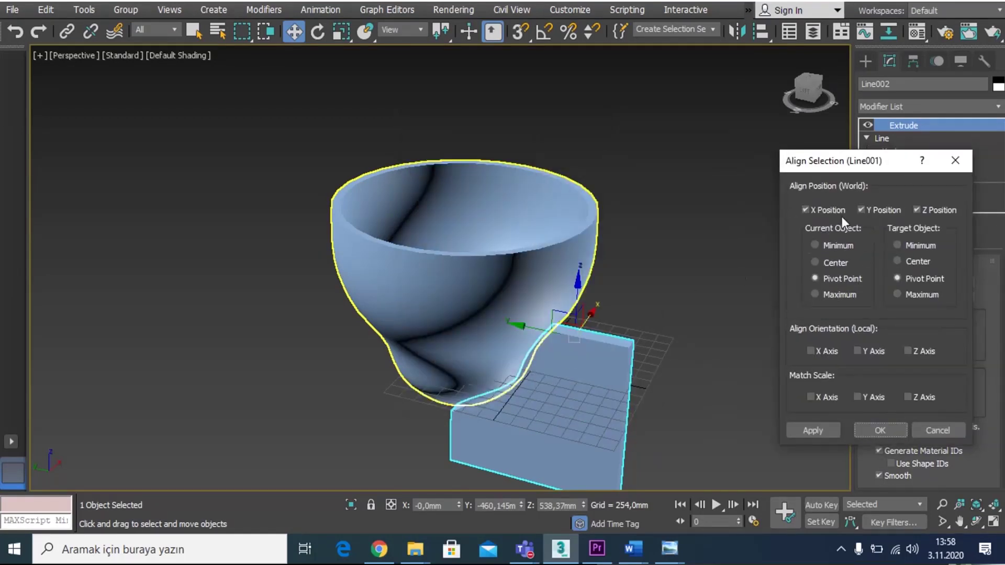
click(862, 210)
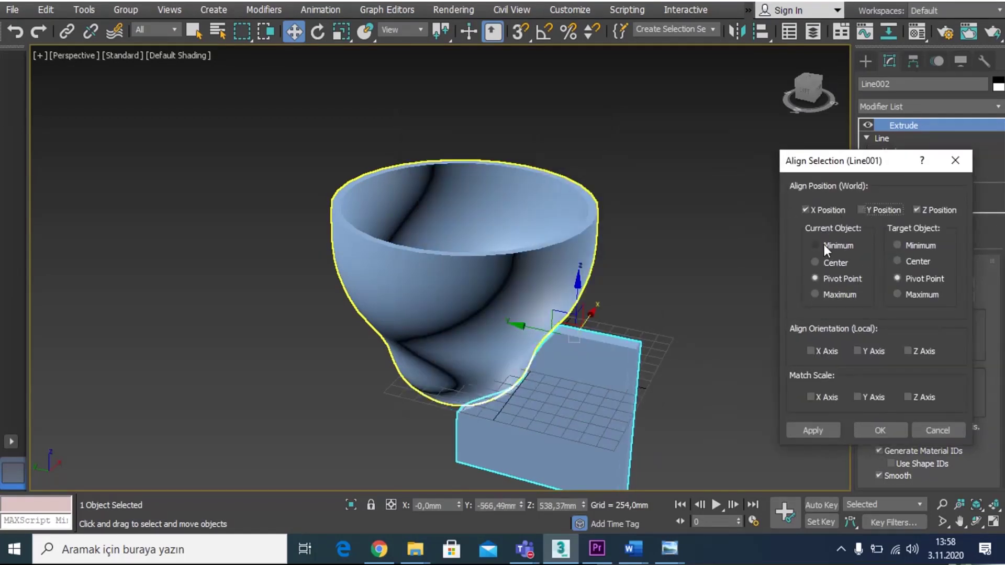
click(816, 262)
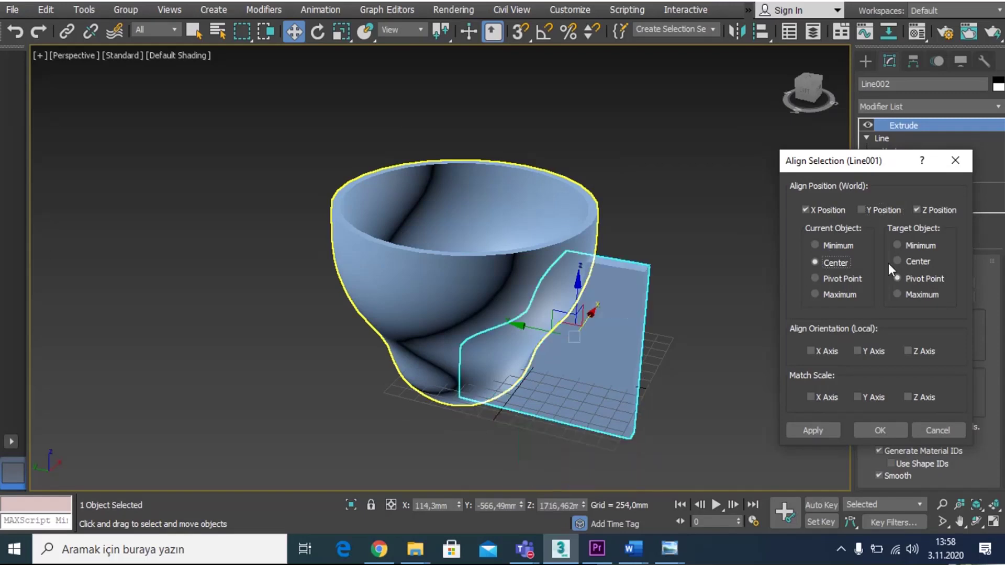
click(898, 261)
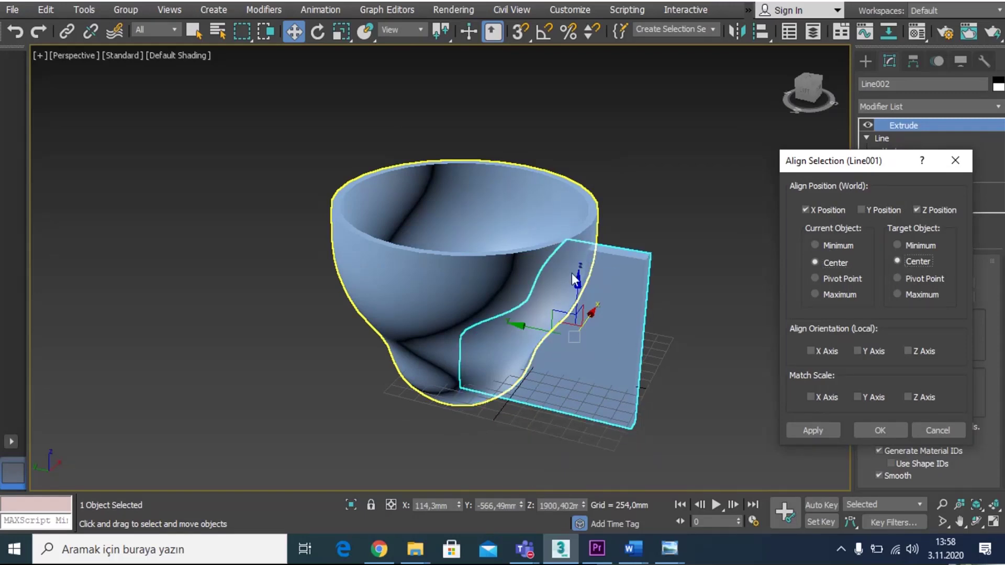
click(937, 430)
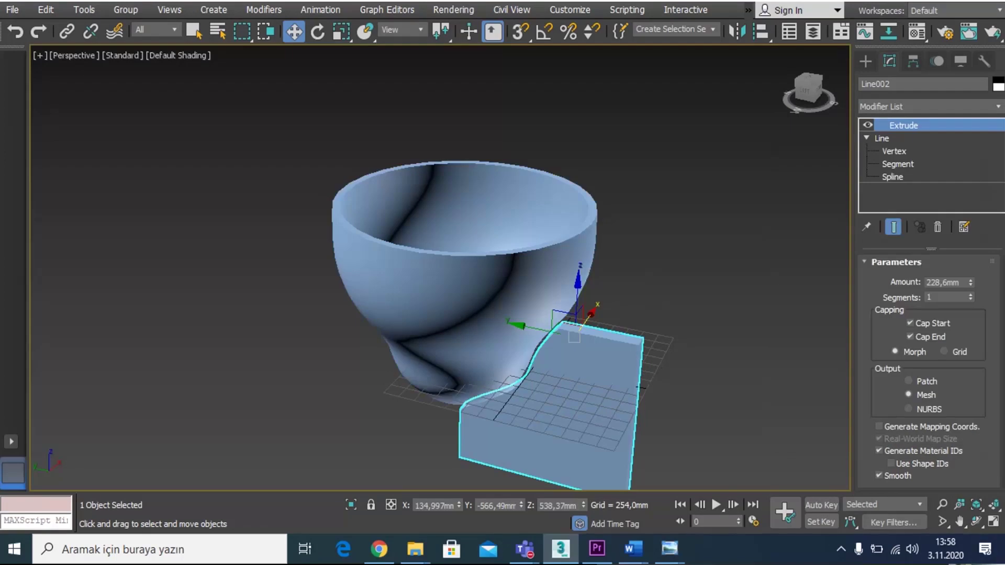
click(977, 521)
drag(542, 314, 610, 369)
right_click(609, 368)
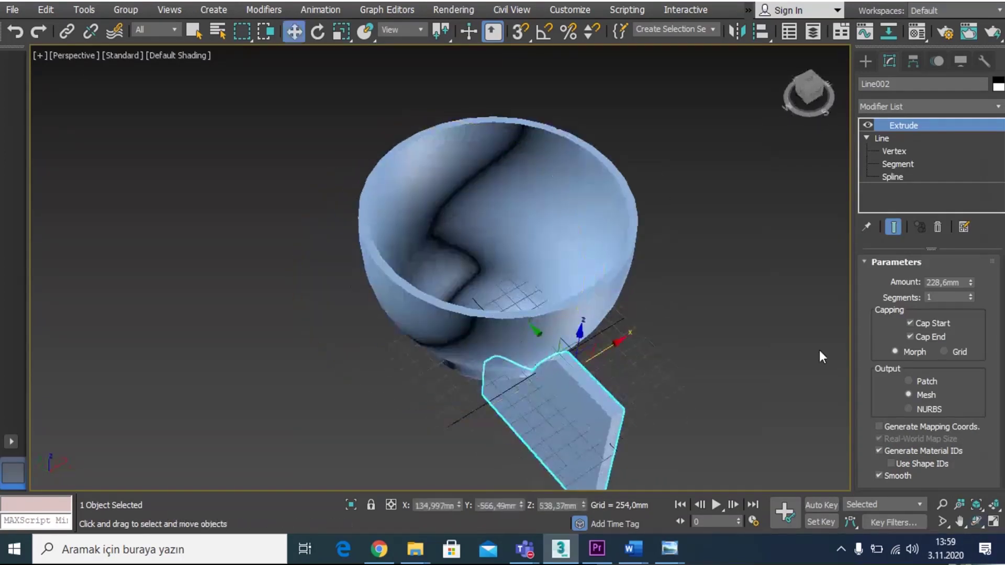
click(760, 31)
click(623, 251)
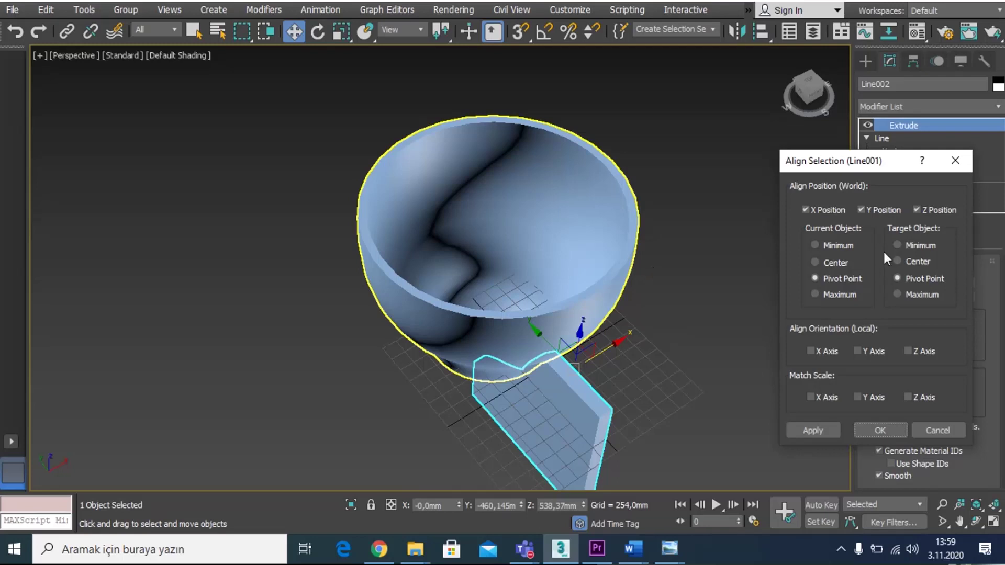
click(829, 246)
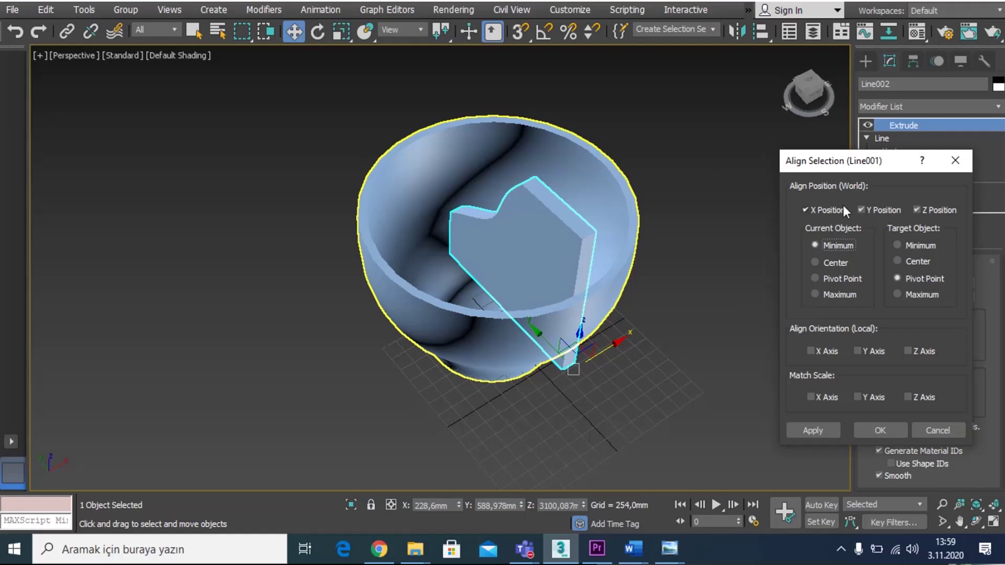
click(868, 208)
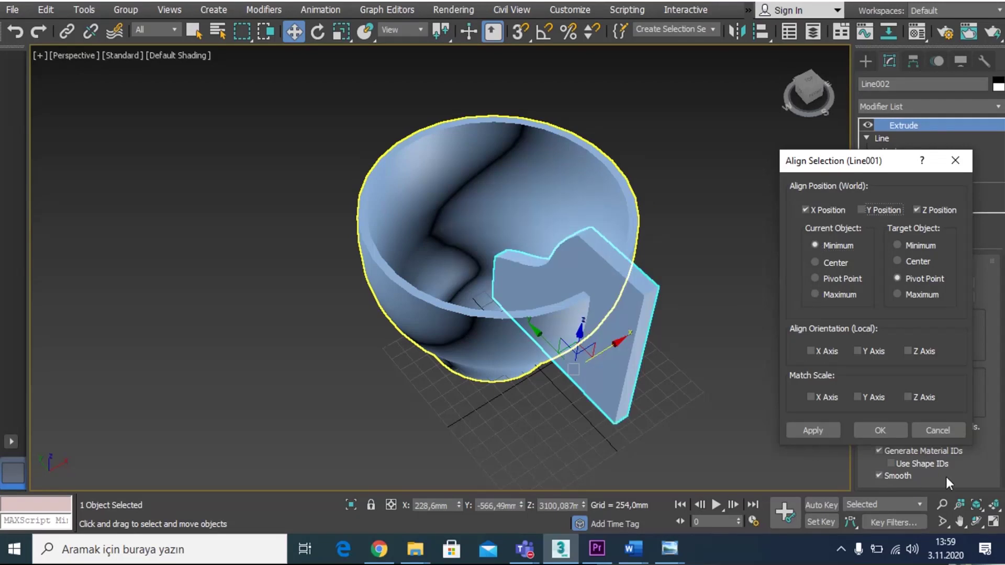
click(936, 431)
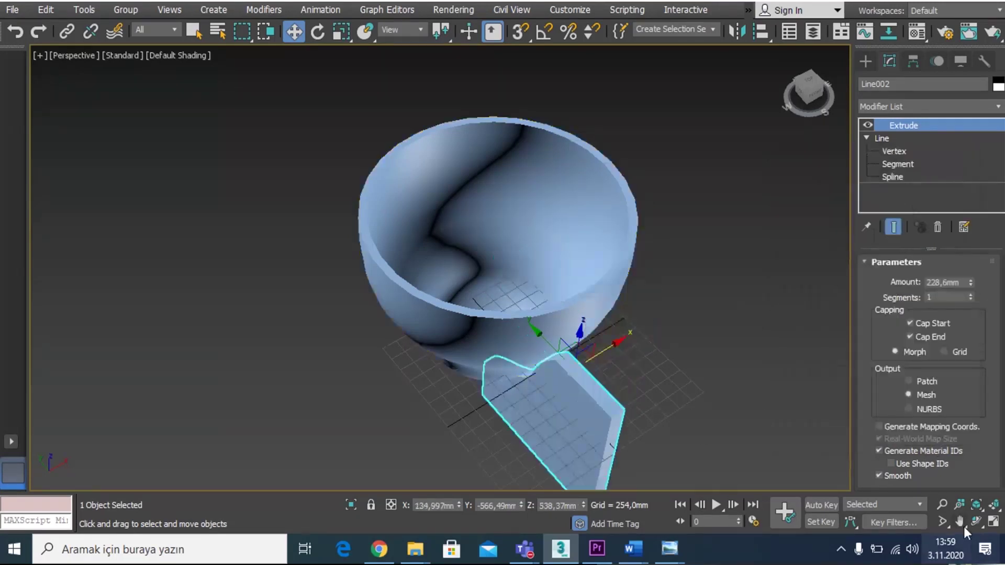
Step: Align the extruded piece to the cup on X Position only, with Pivot Point for both current and target object
click(976, 521)
drag(480, 341, 410, 298)
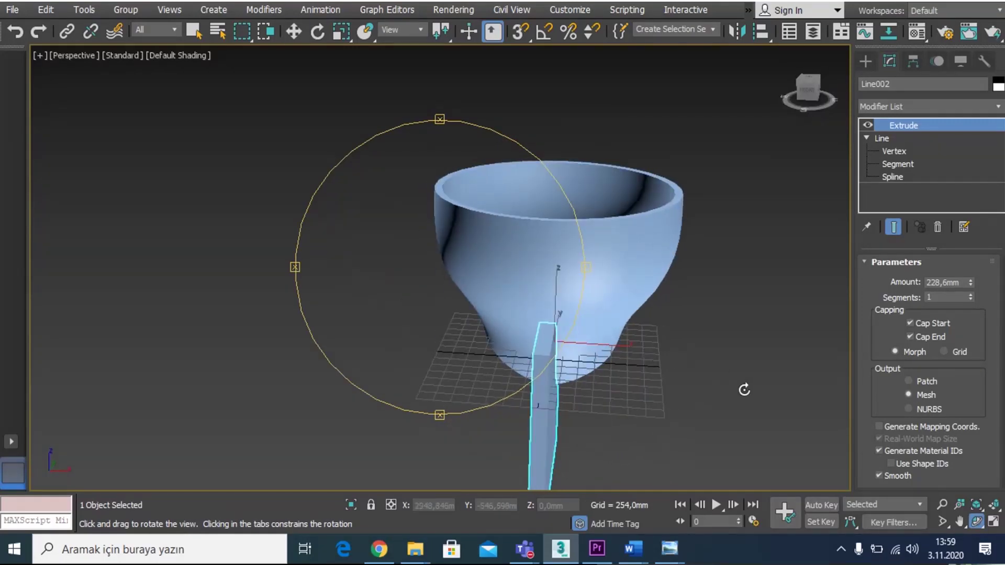
key(w)
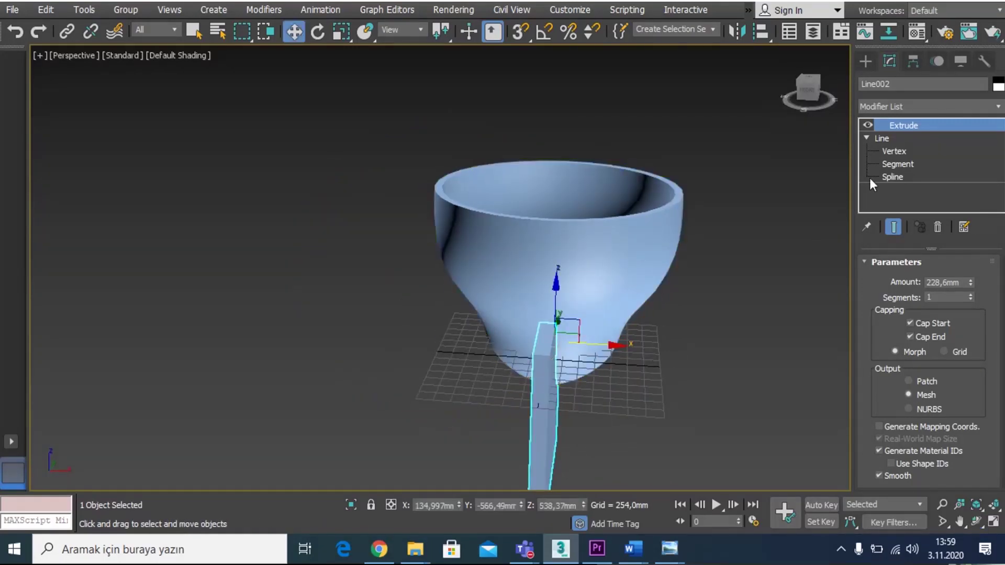
click(760, 32)
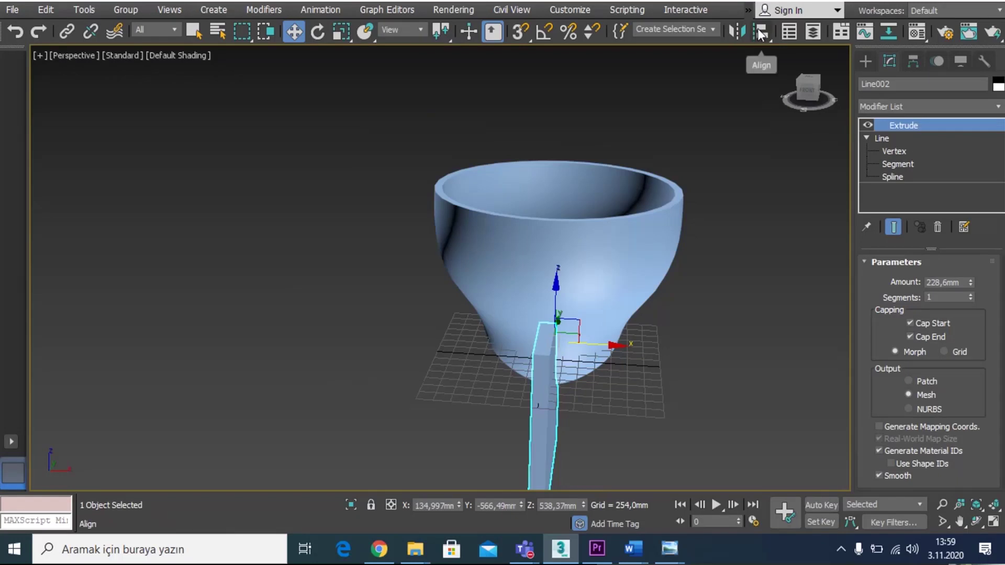
click(644, 220)
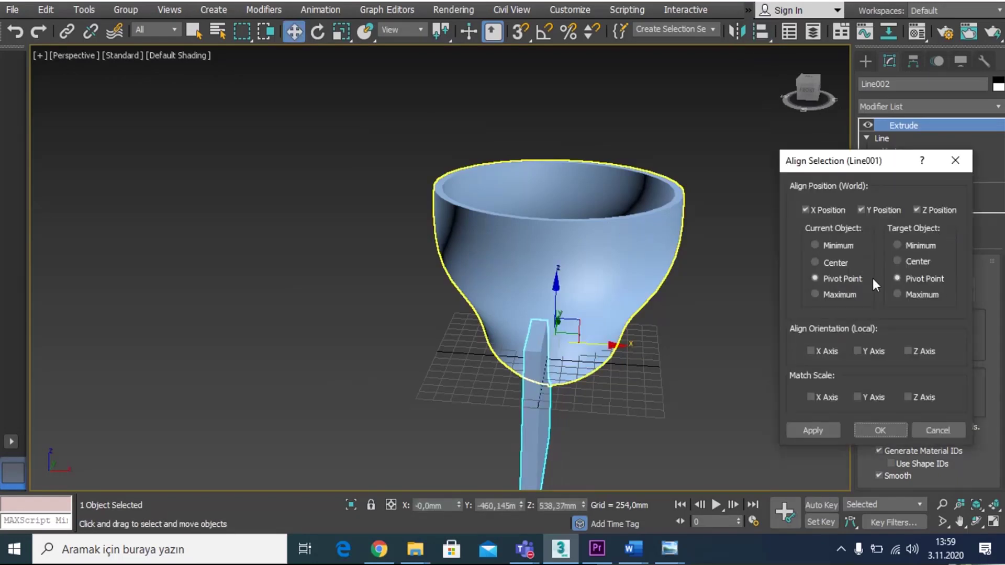
click(890, 208)
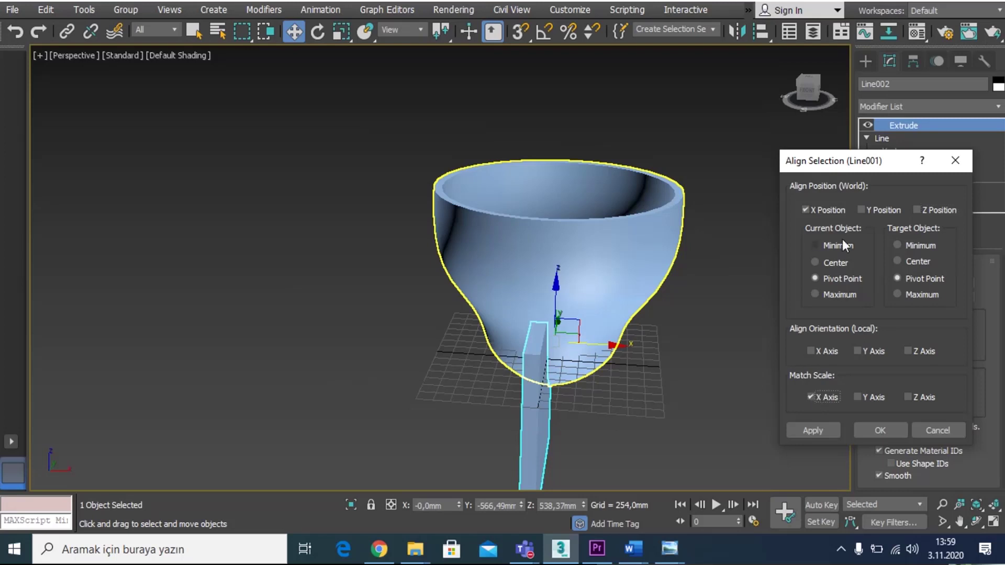
click(818, 211)
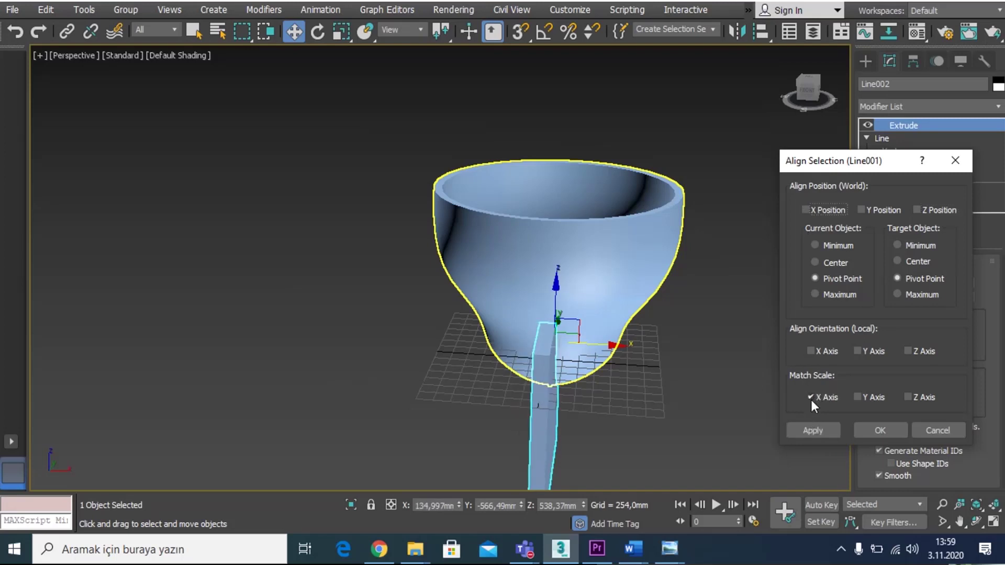
click(815, 209)
click(884, 432)
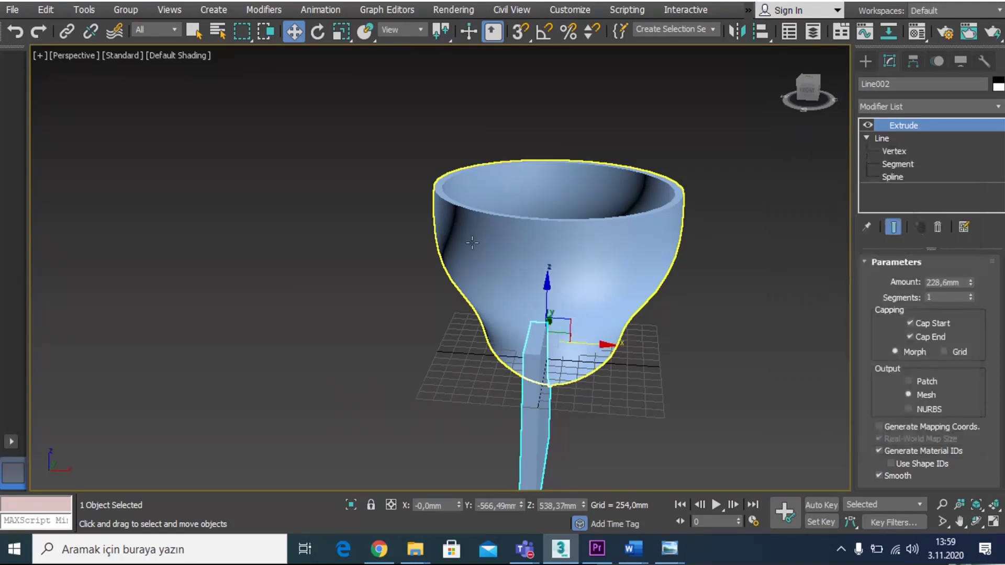
Step: Turn on Affect Pivot Only for the extruded piece while viewing it from the top
key(t)
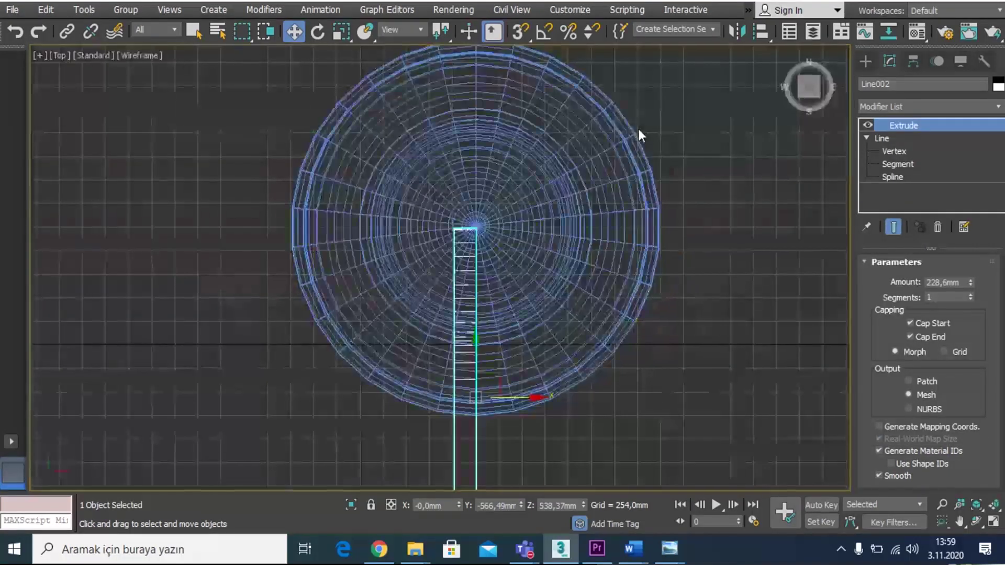
scroll(576, 209, down, 2)
middle_drag(524, 332, 573, 304)
scroll(570, 293, up, 4)
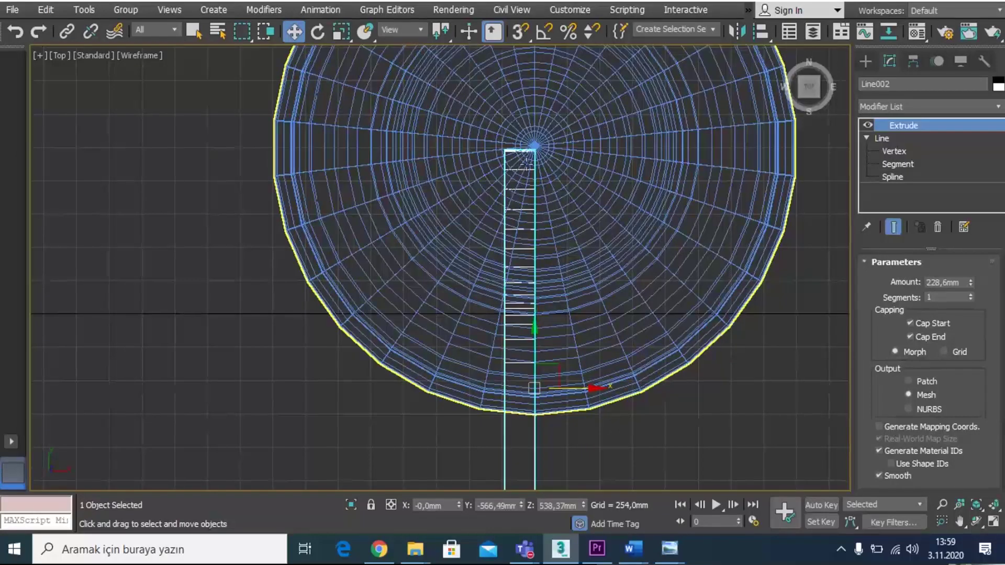
scroll(551, 257, down, 3)
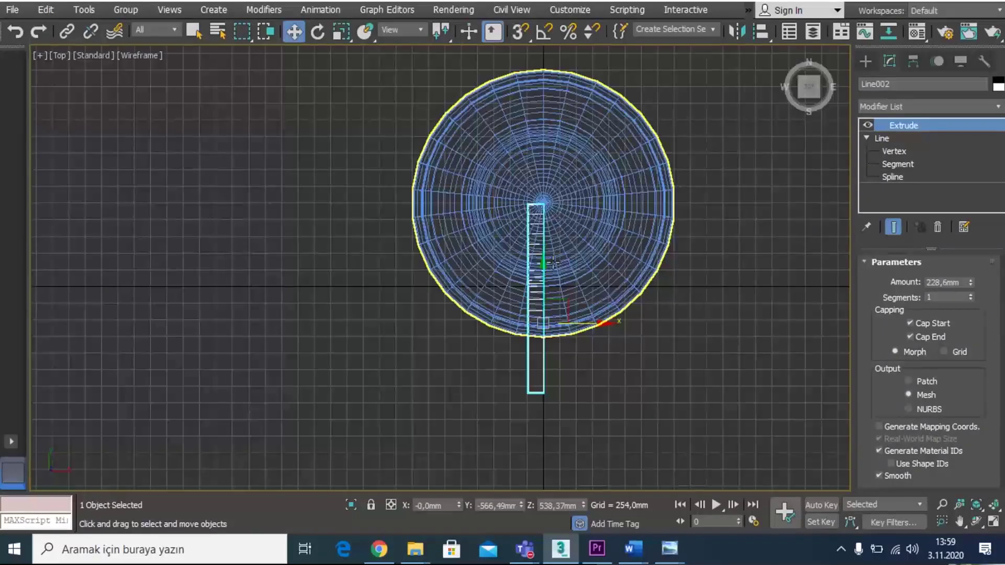
scroll(552, 262, up, 2)
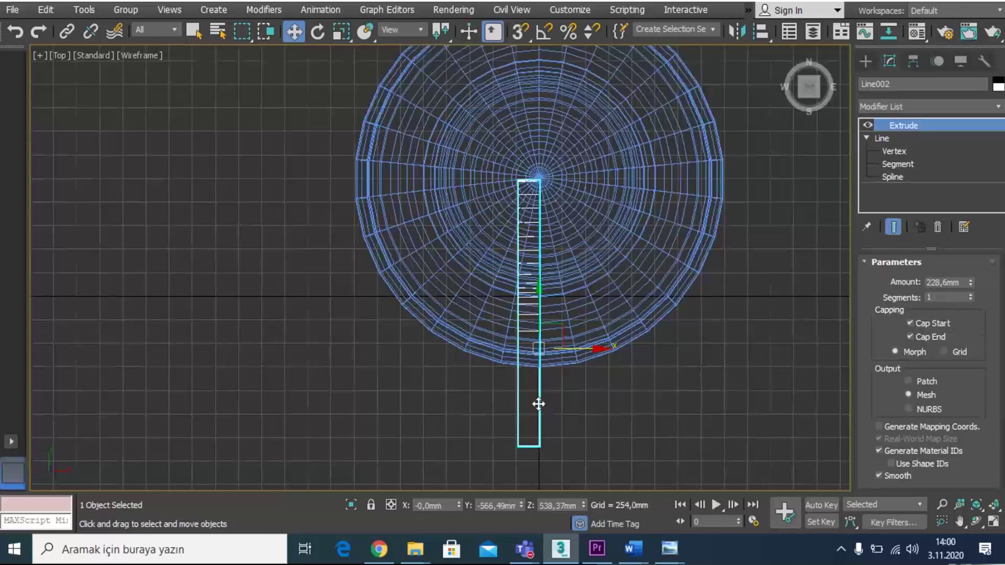
click(913, 61)
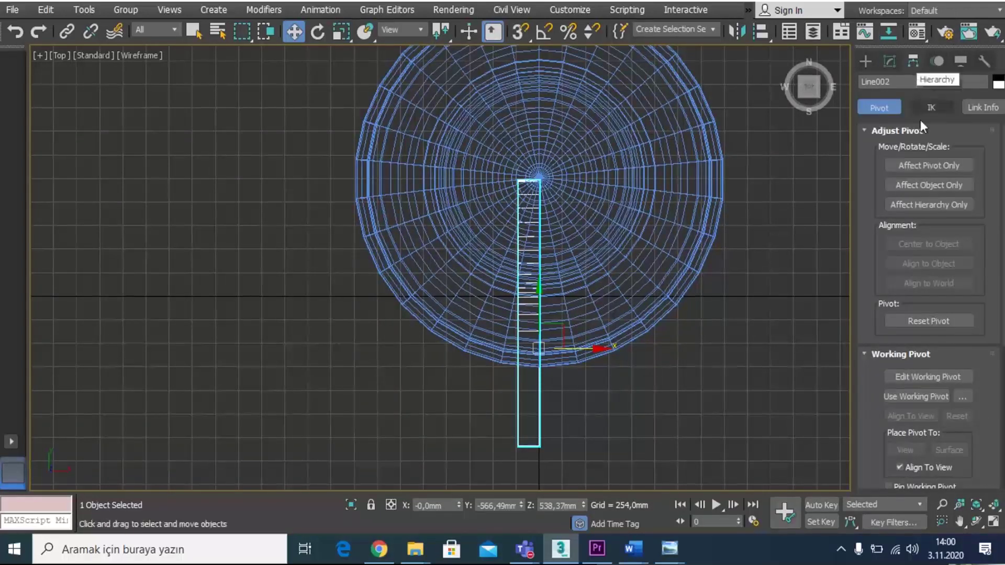
click(931, 165)
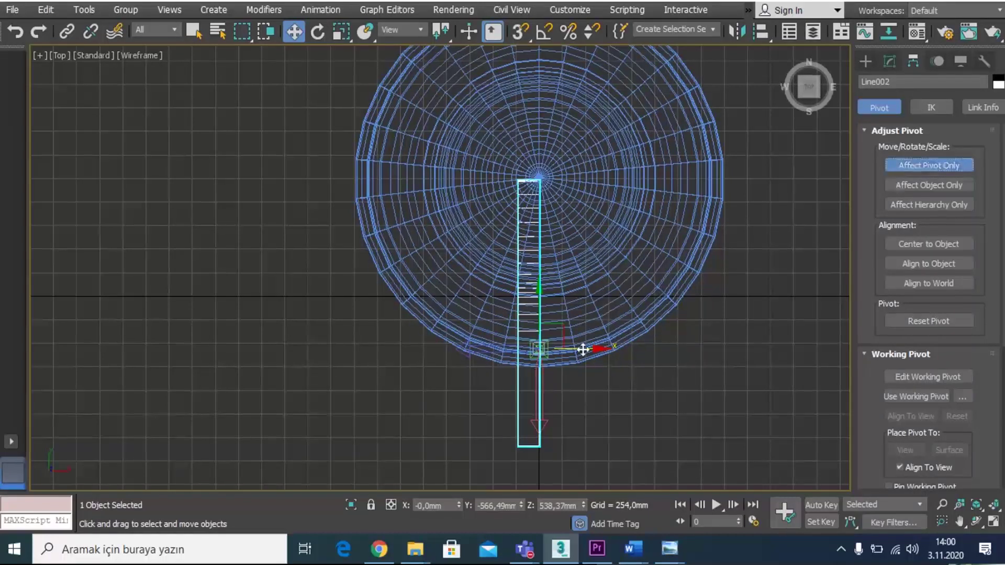
Step: Try to place the pivot by hand midway across the piece's width at its inner end, about X -115 mm, Y 1225 mm
drag(583, 350, 574, 348)
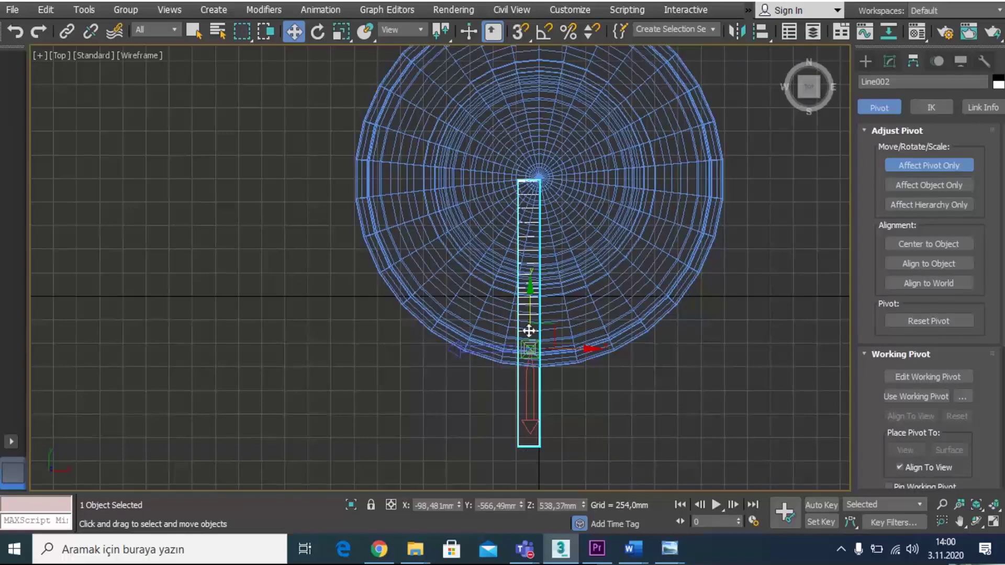
drag(529, 341, 529, 187)
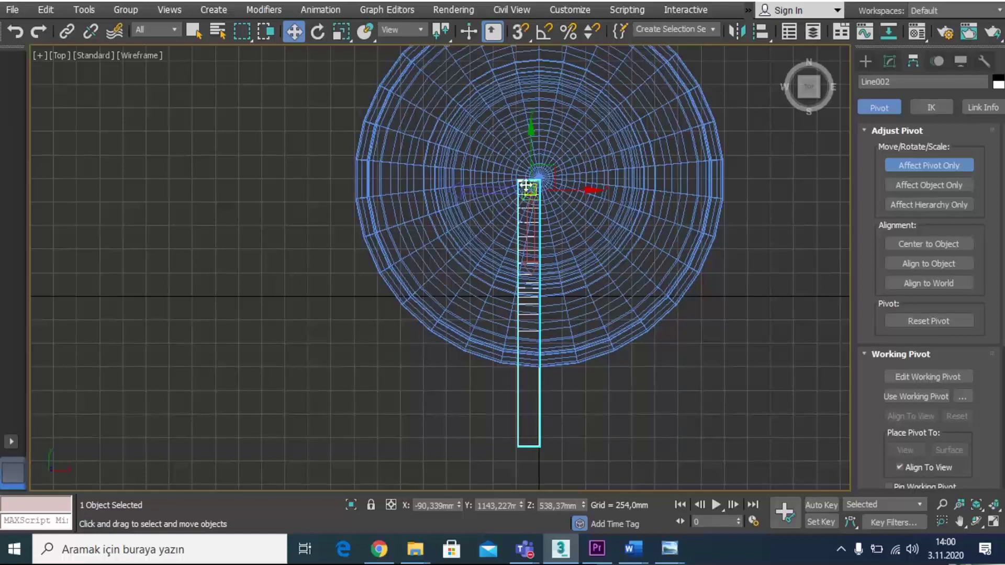
drag(526, 184, 531, 433)
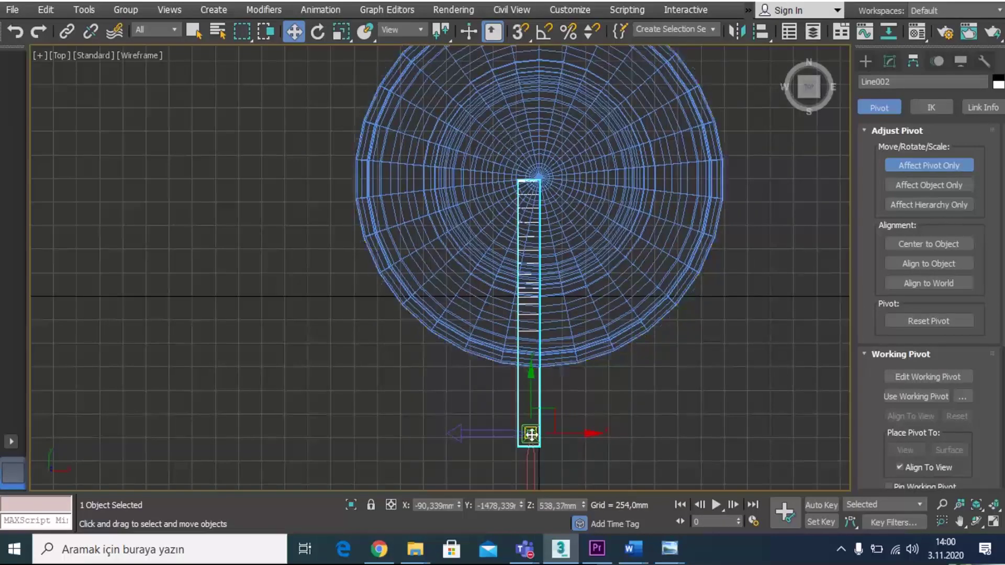
drag(530, 434, 537, 203)
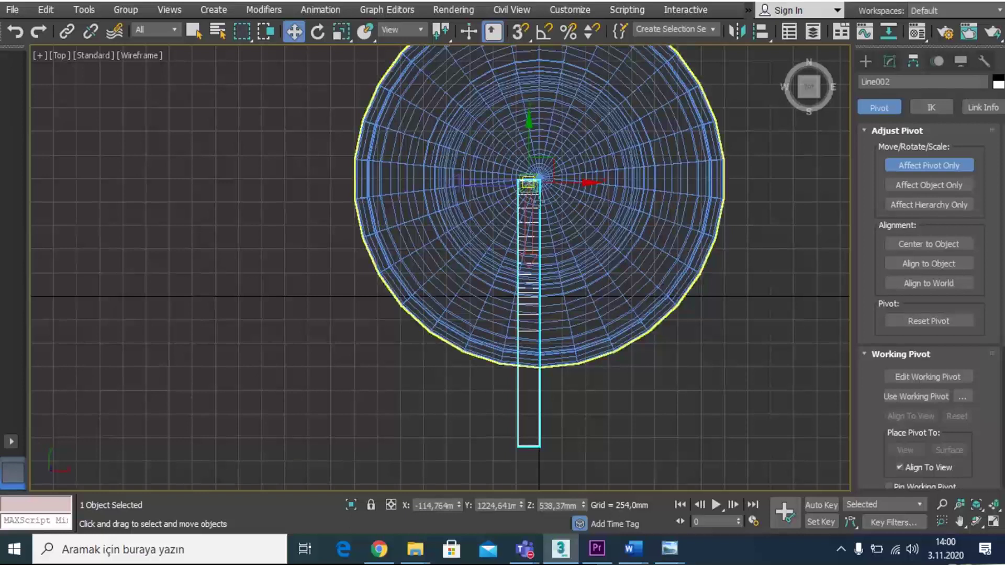
Step: Center the pivot to the extruded piece and align the pivot to the object
scroll(538, 203, up, 10)
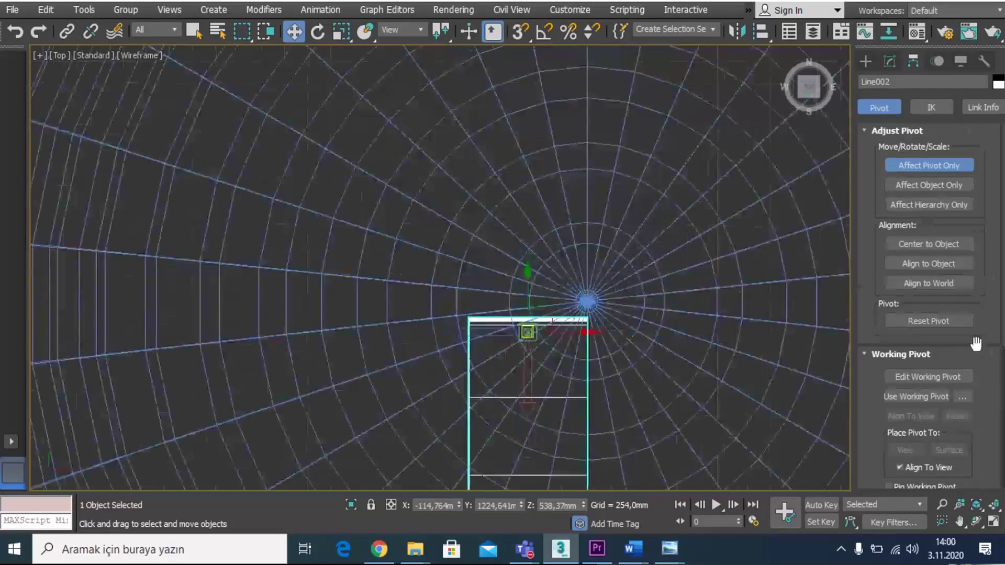
scroll(961, 349, down, 1)
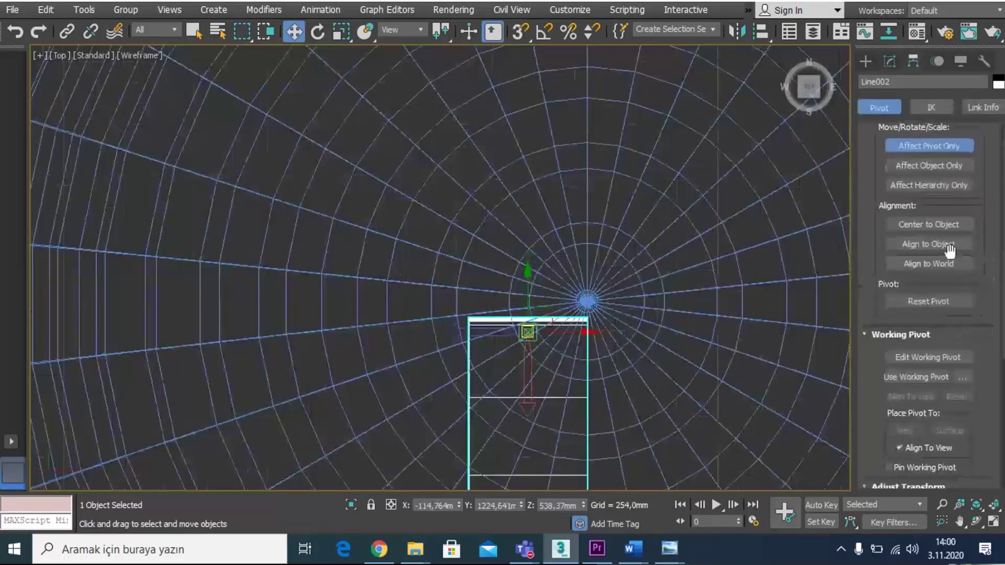
click(940, 228)
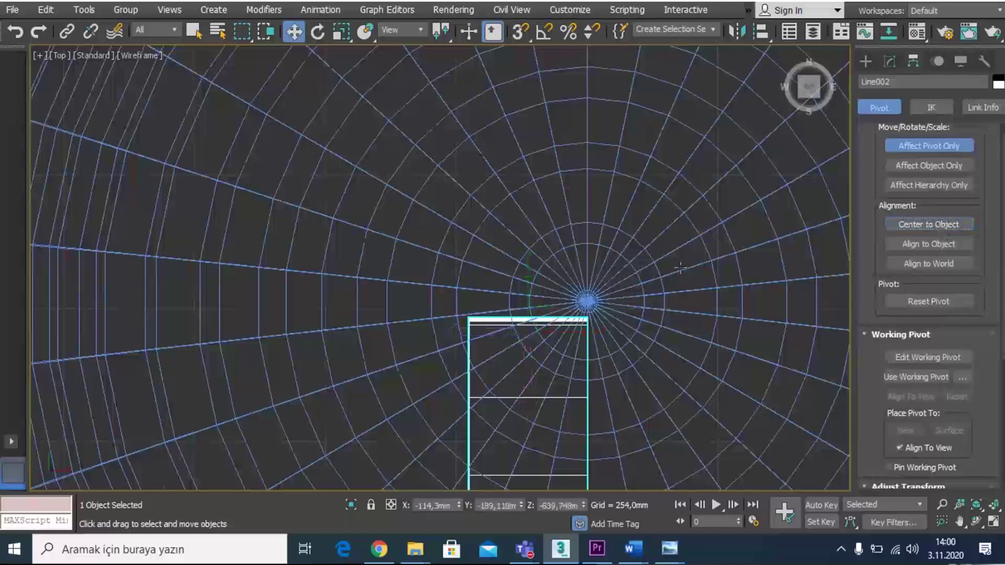
scroll(680, 267, down, 5)
scroll(631, 215, up, 2)
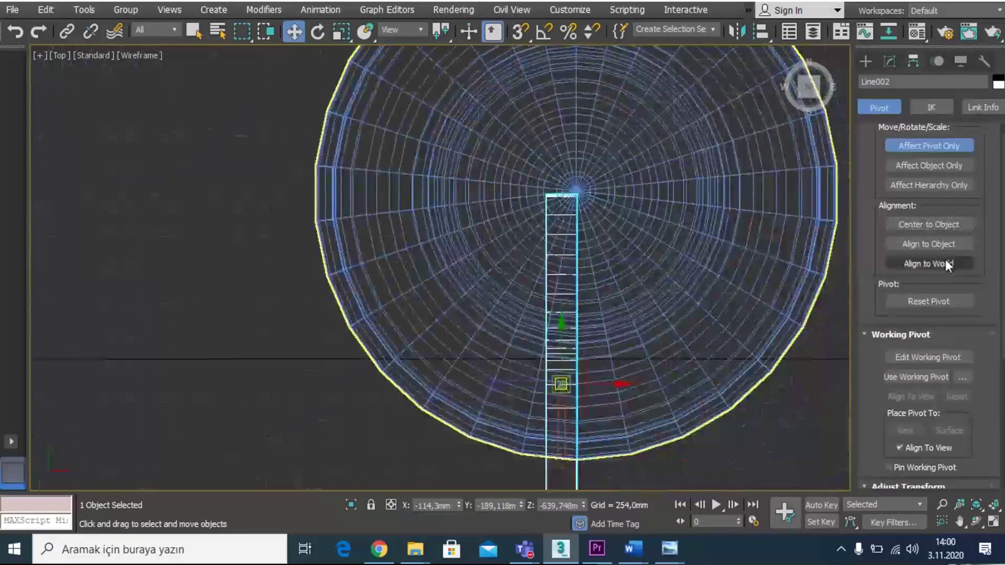
click(938, 243)
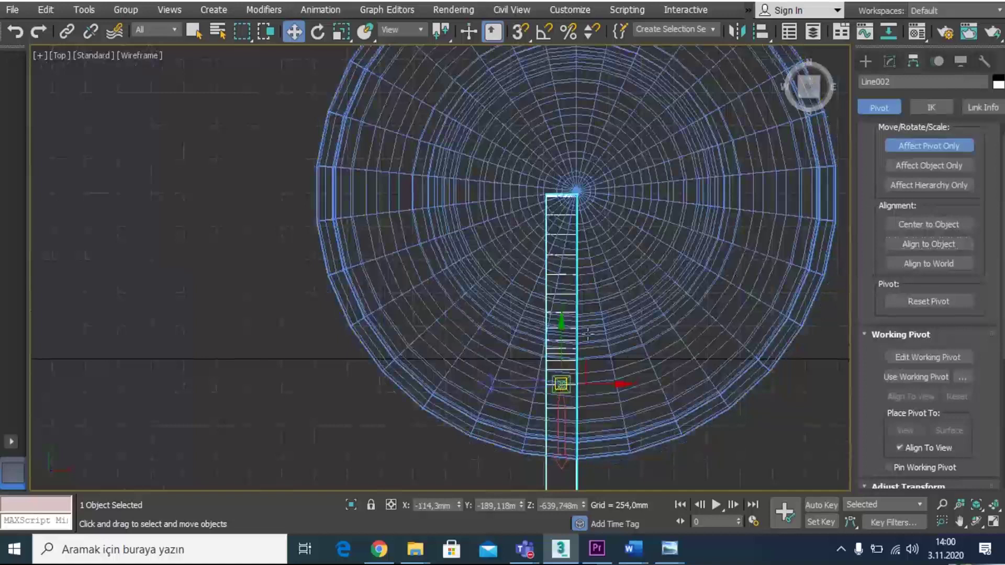
Step: Move the centred pivot along Y to about 1229 mm at the piece's inner end and finish the pivot-only adjustment
drag(562, 339, 561, 155)
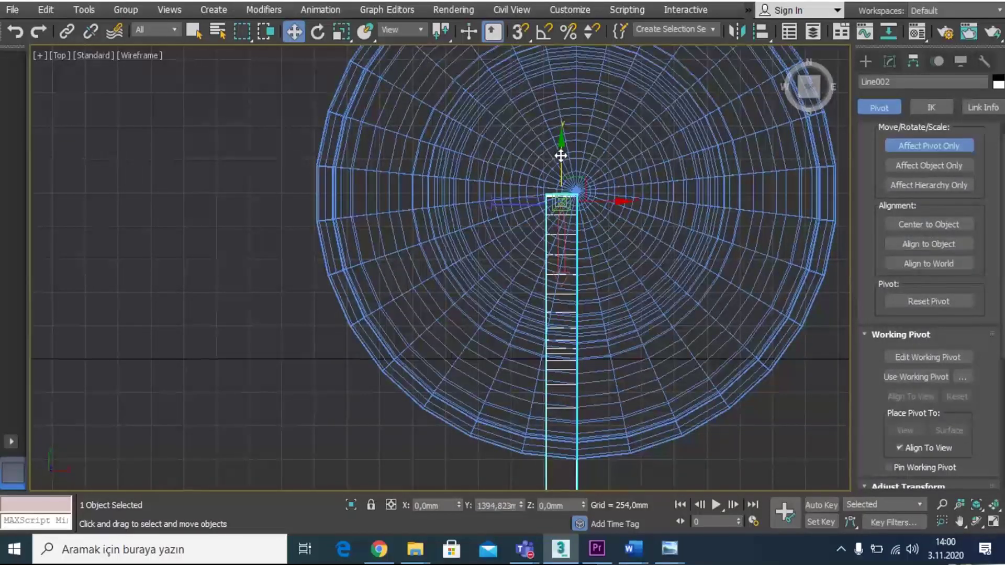
click(931, 148)
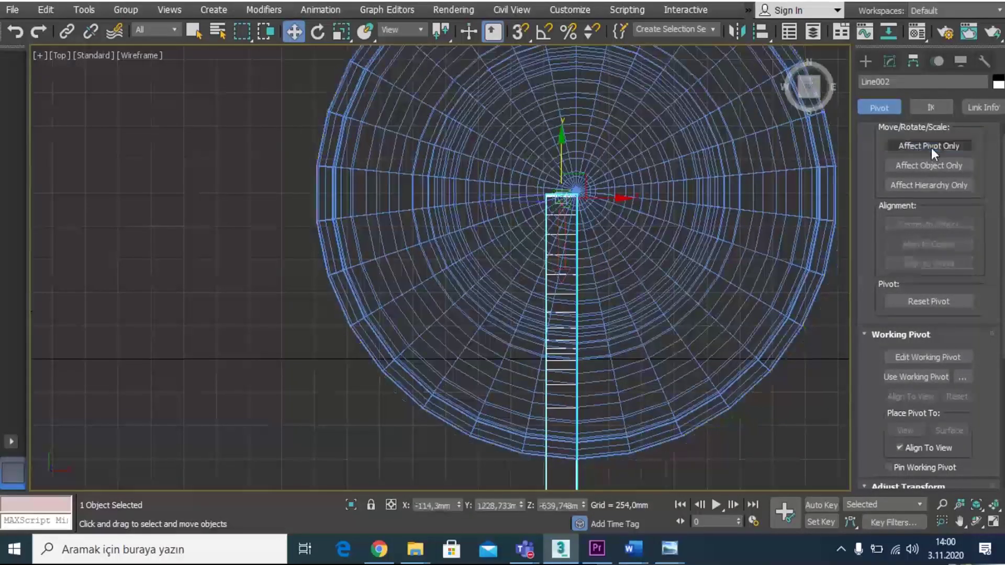
scroll(942, 220, up, 1)
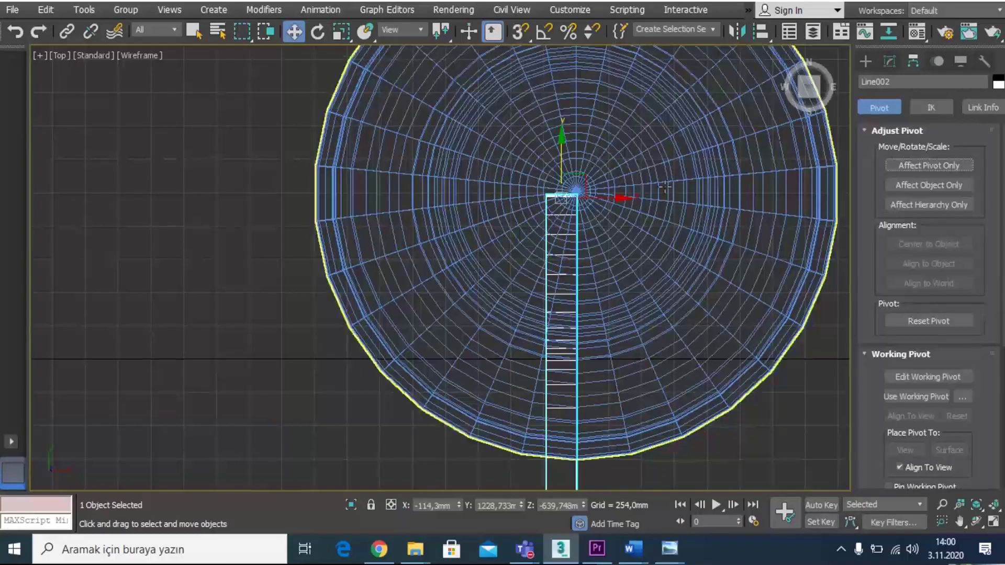
Step: Realign the piece to the cup from its relocated pivot, matching Pivot Point to Pivot Point on X Position only
click(762, 31)
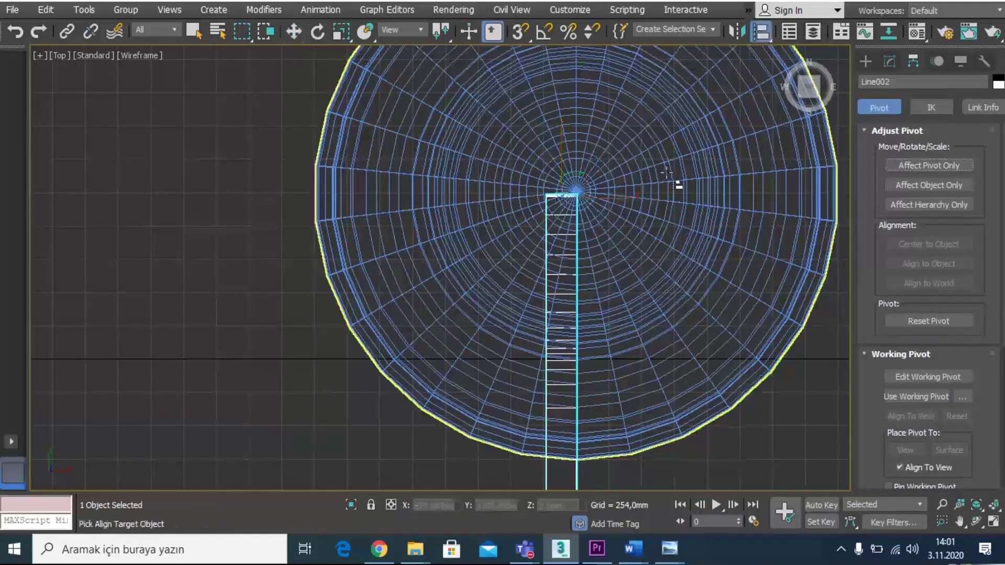
click(674, 220)
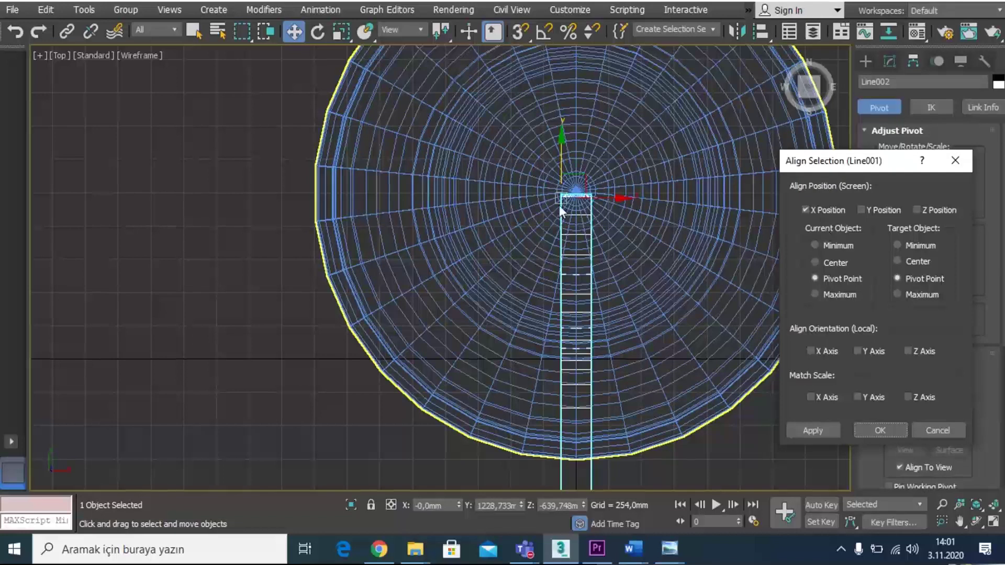
click(879, 431)
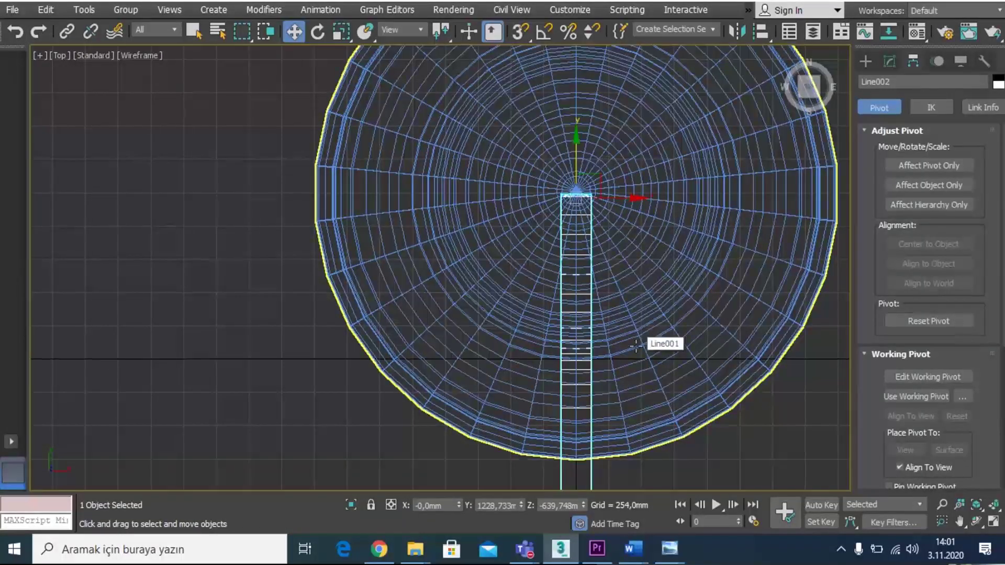
Step: Rotate the extruded piece freely about the Z axis around its relocated pivot in the perspective view
key(p)
alt+middle_drag(545, 350, 573, 377)
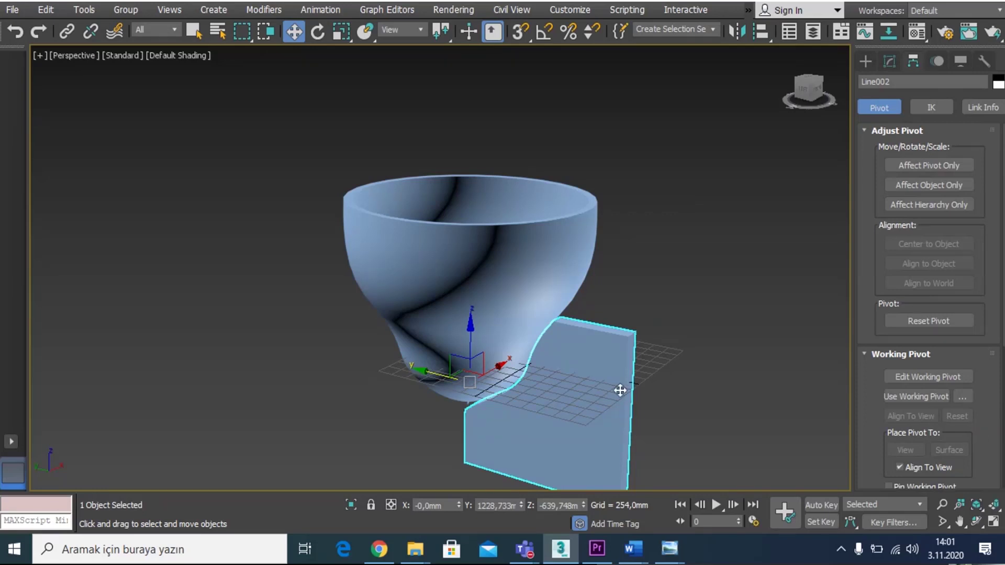
click(322, 34)
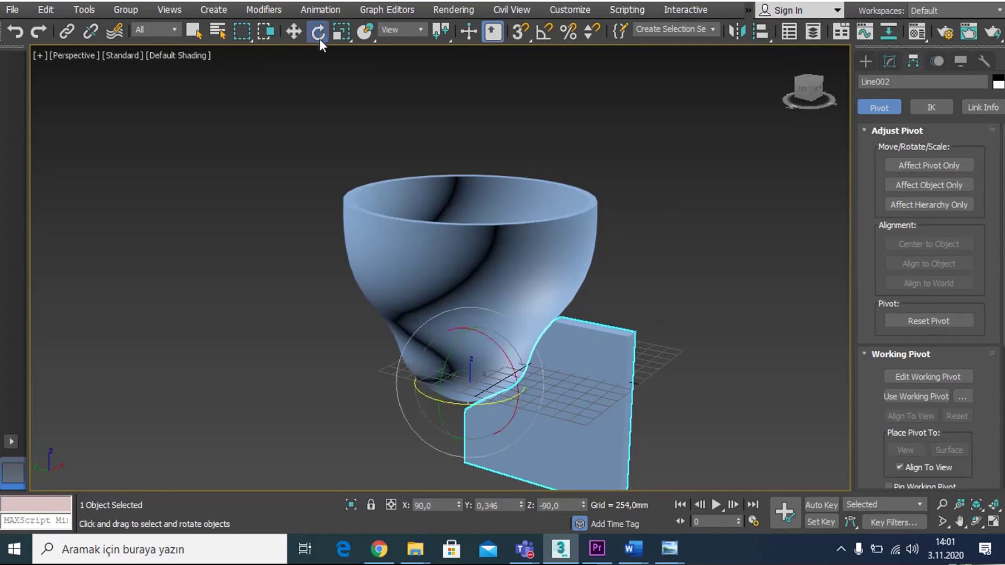
drag(449, 402, 287, 42)
right_click(287, 42)
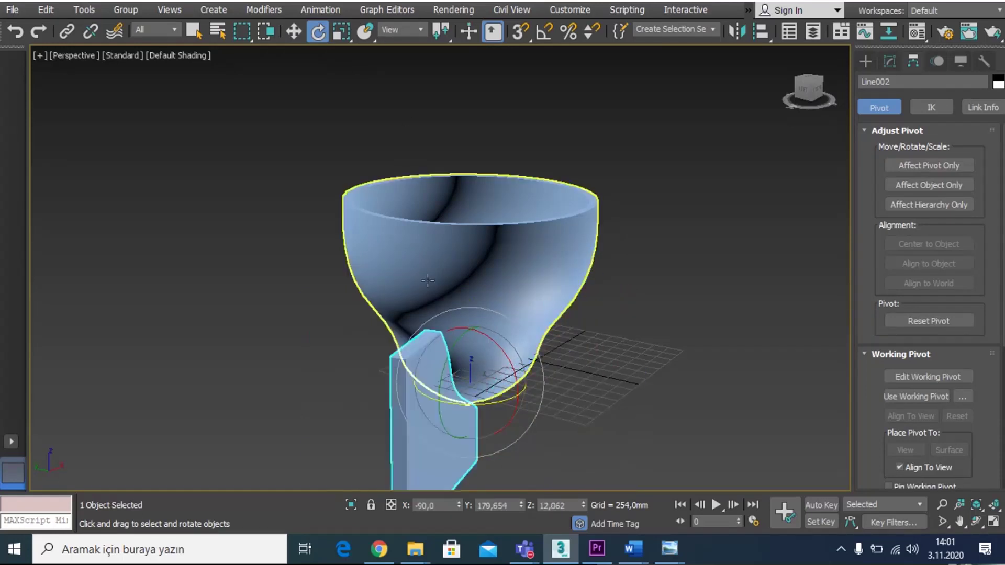
Step: Move only the extruded piece's pivot along Y to about -1595 mm, placing it at the piece's outer end
drag(496, 377, 490, 361)
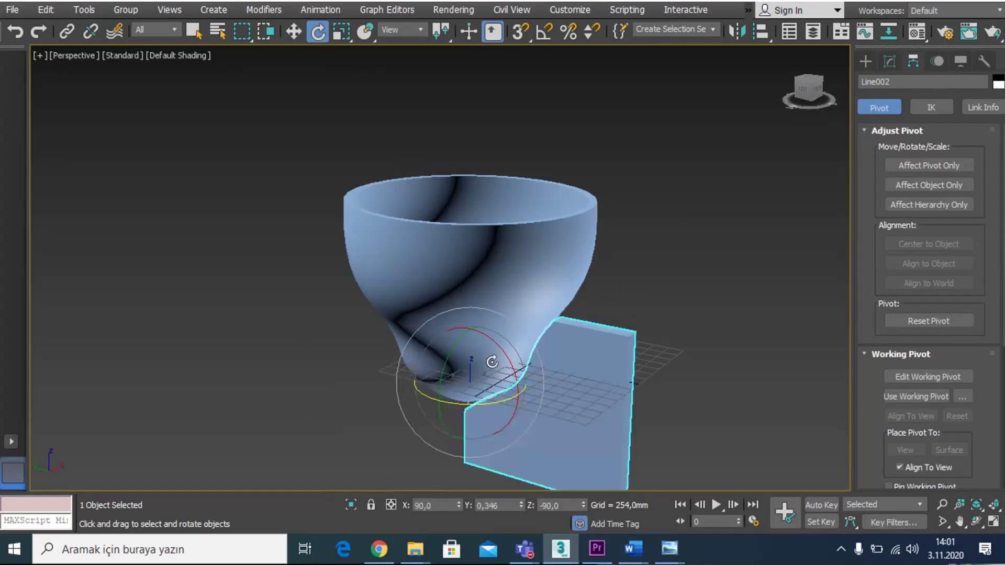
right_click(513, 374)
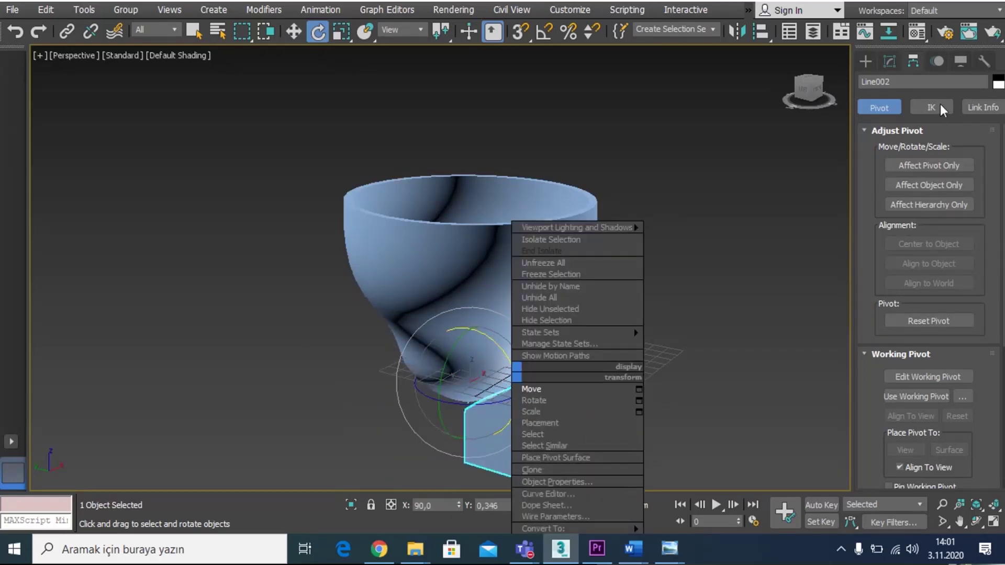
click(932, 166)
click(909, 165)
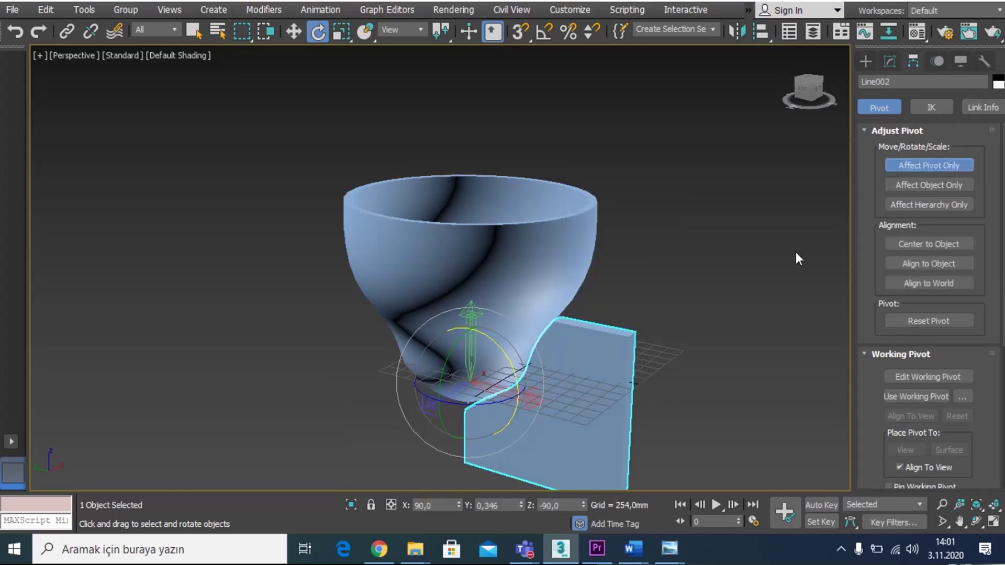
right_click(478, 377)
click(504, 393)
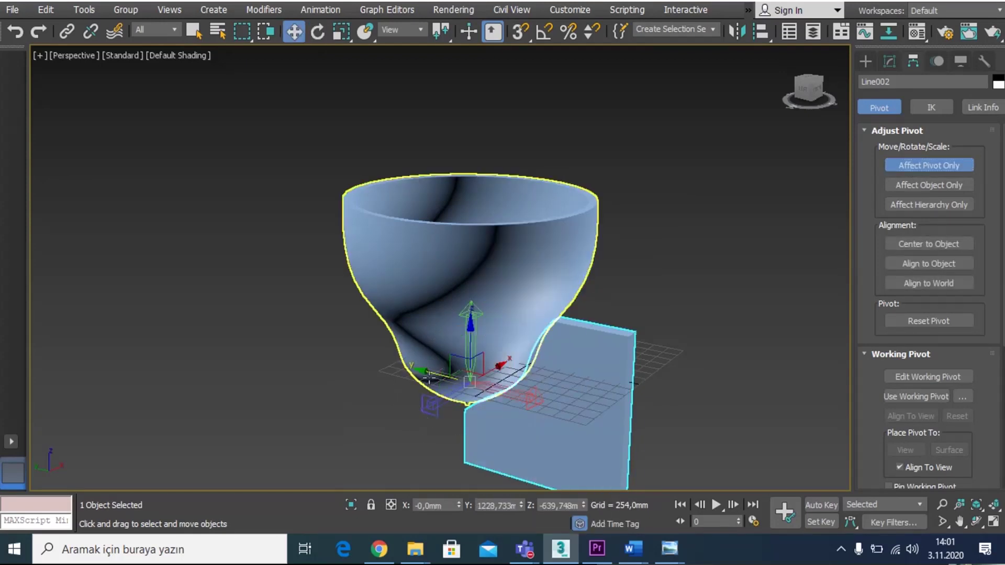
drag(432, 373, 585, 408)
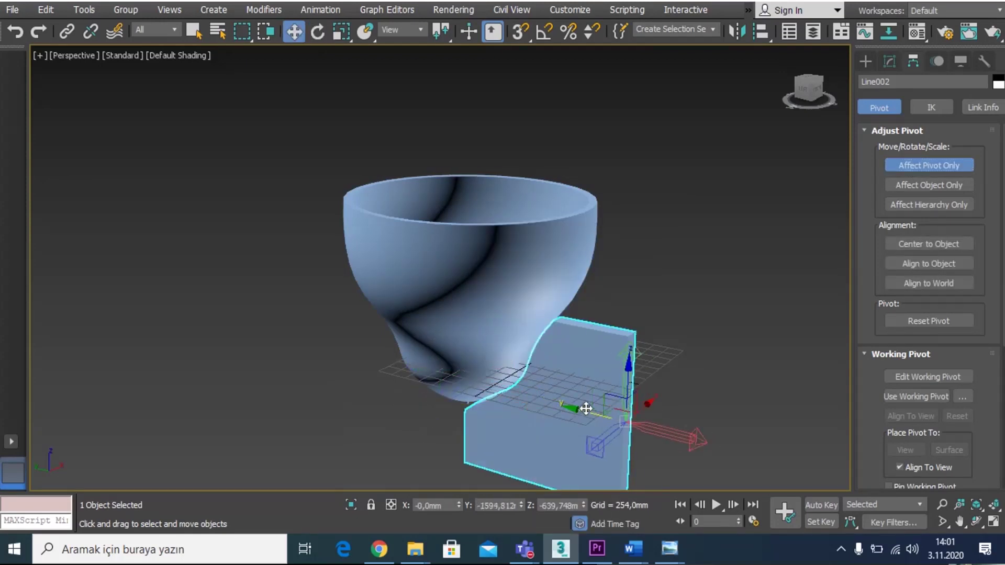
click(935, 166)
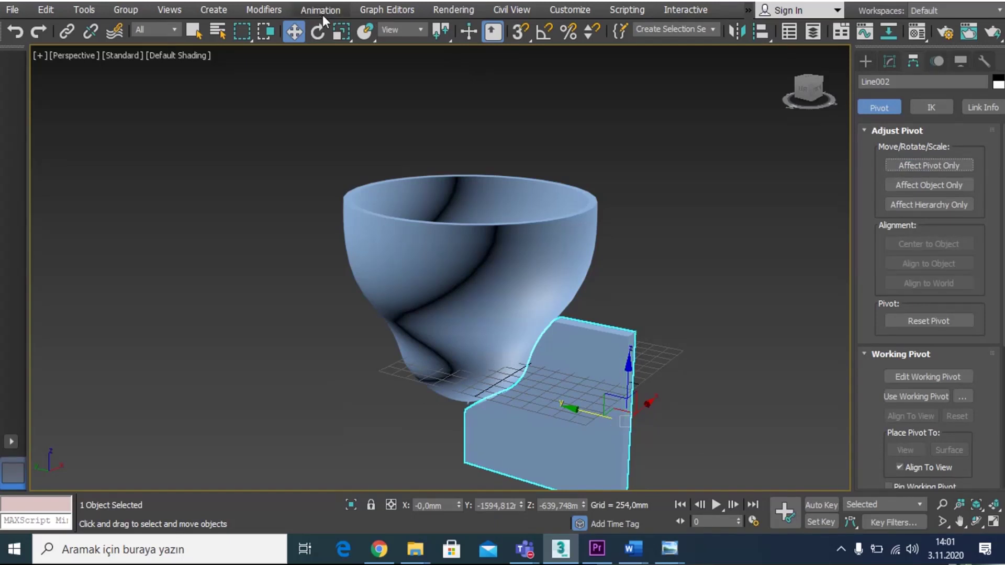
Step: Try rotating the extruded piece about the Z axis around its outer-end pivot
click(317, 32)
drag(601, 437, 496, 317)
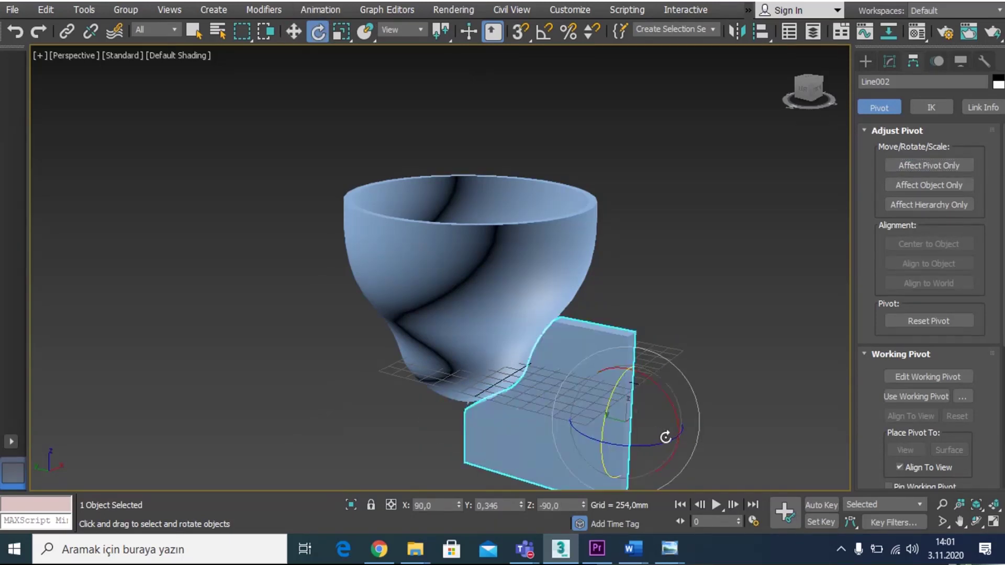
drag(663, 434, 728, 429)
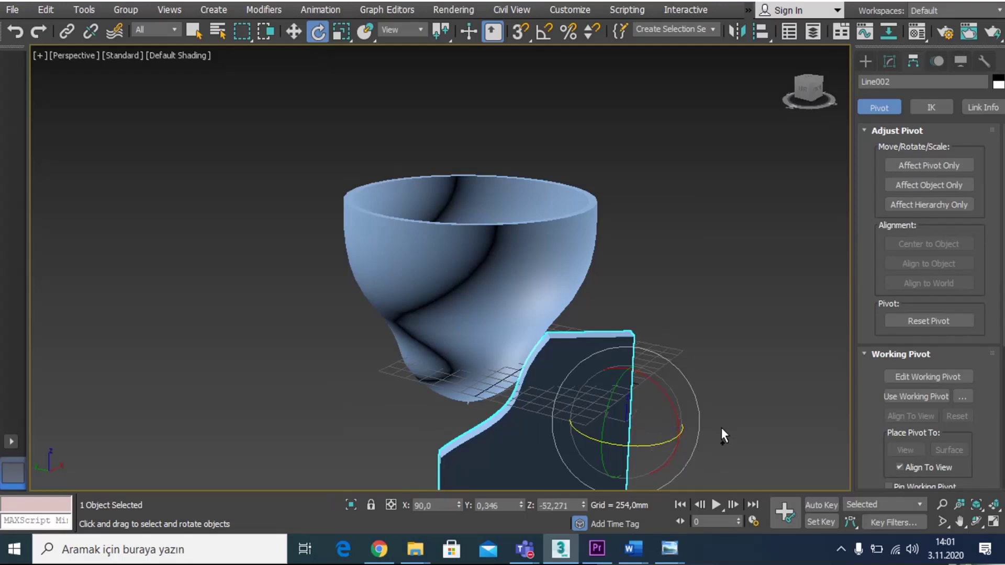
right_click(721, 428)
click(693, 216)
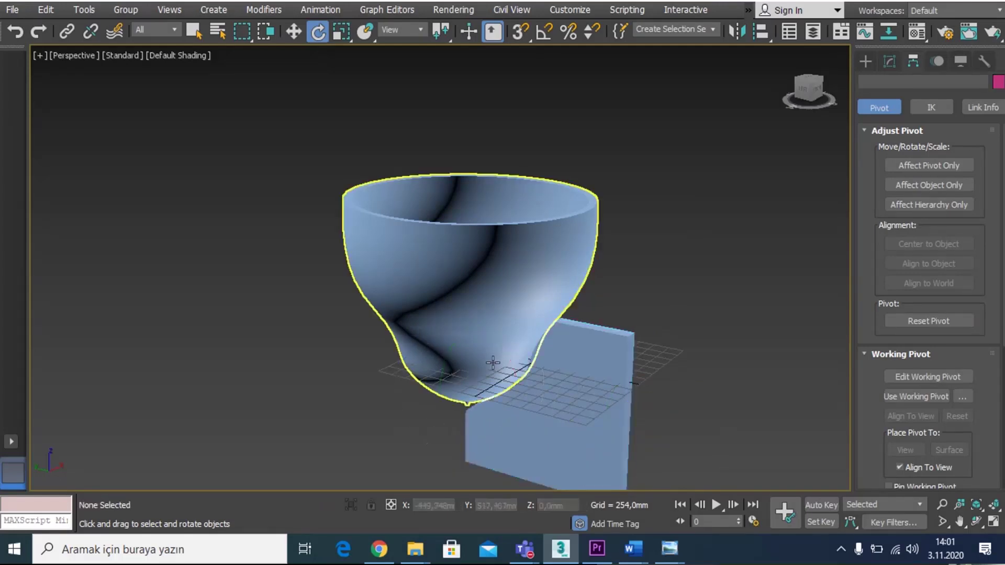
Step: Check the ahsap_fincan reference photo for how the wooden base pieces are arranged around the cup
click(575, 340)
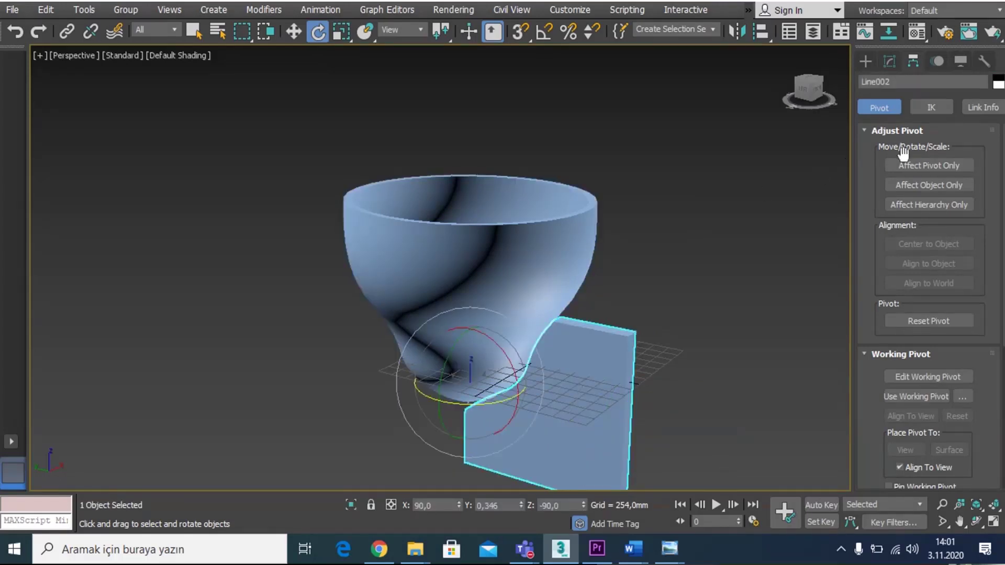
click(657, 257)
click(514, 425)
mouse_move(669, 549)
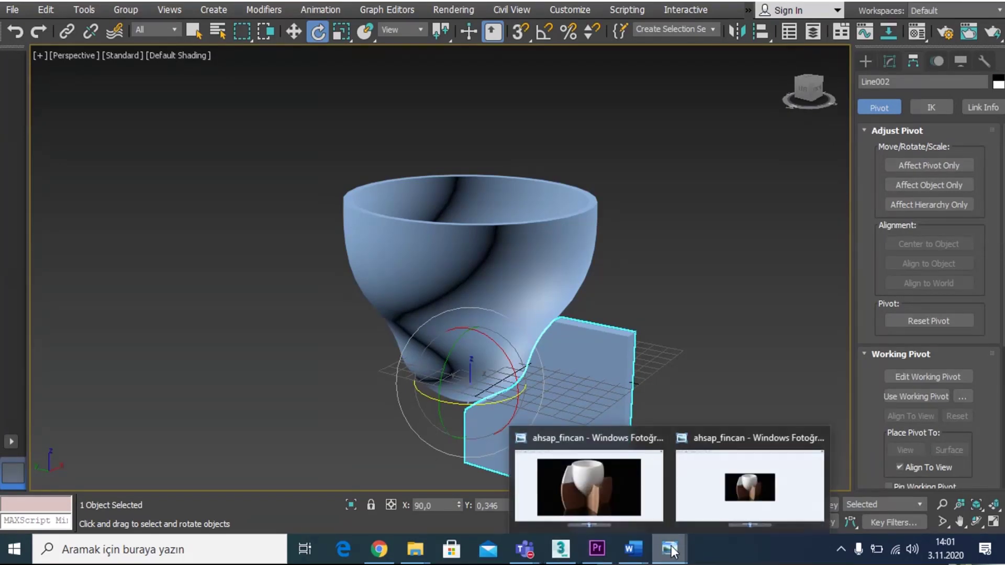
click(760, 492)
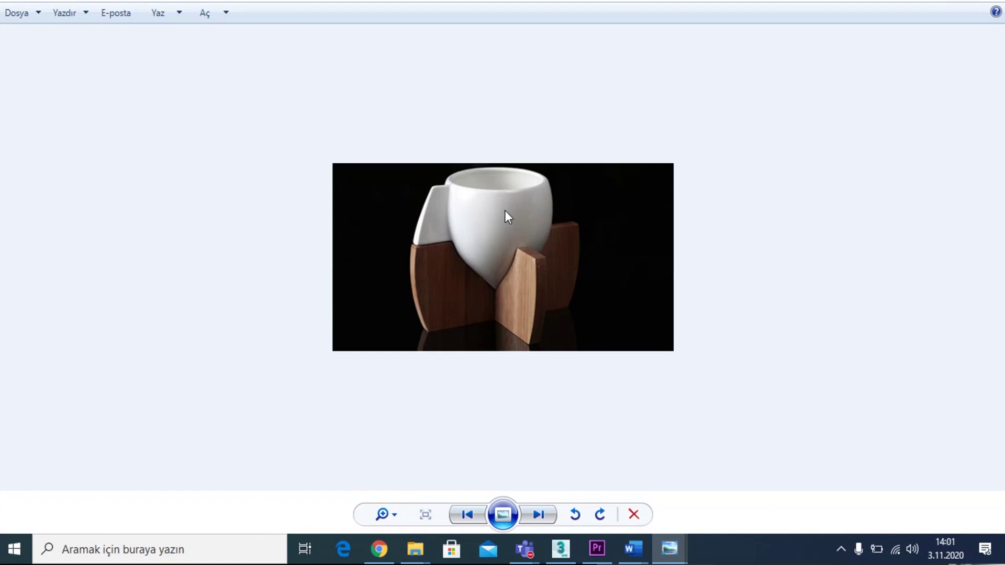
click(937, 2)
click(699, 353)
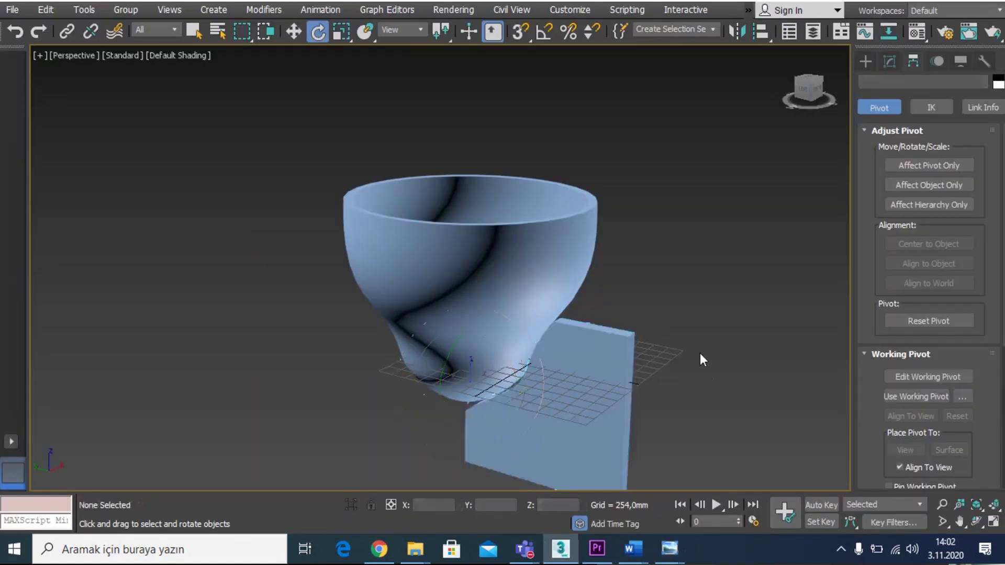
Step: Display the Extras toolbar and place it floating in the empty viewport area beside the cup
middle_drag(540, 308, 469, 258)
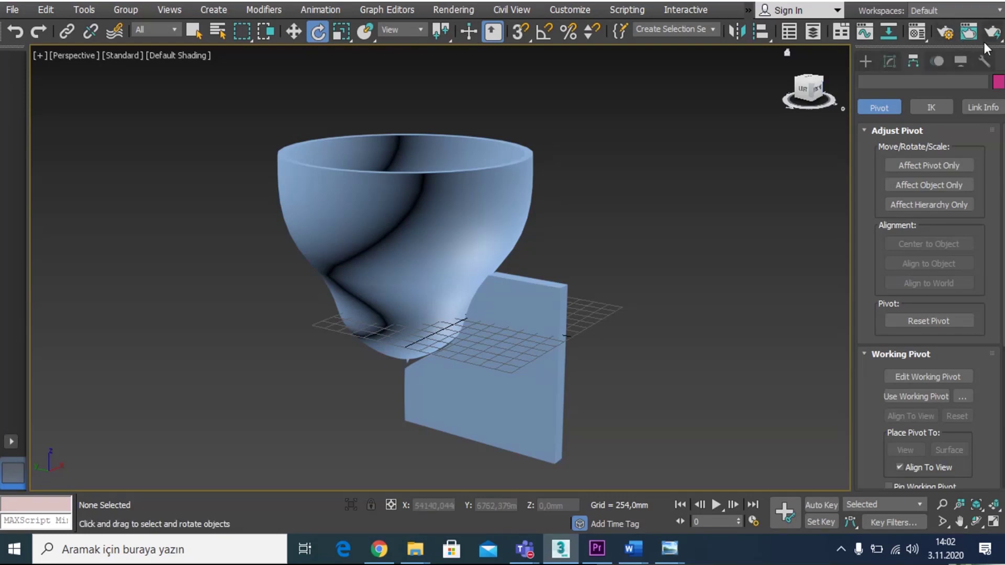
right_click(971, 45)
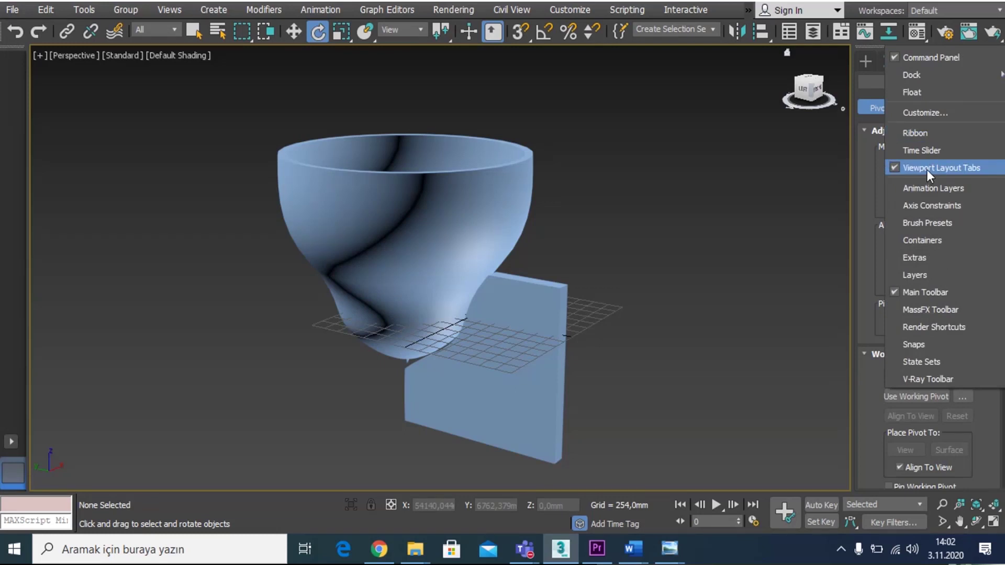
click(913, 256)
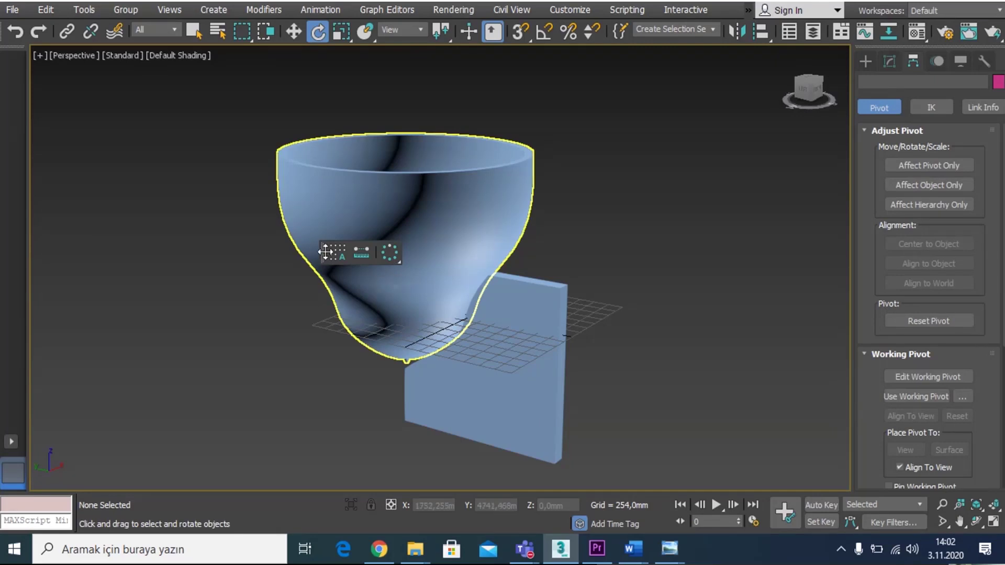
drag(325, 252, 99, 234)
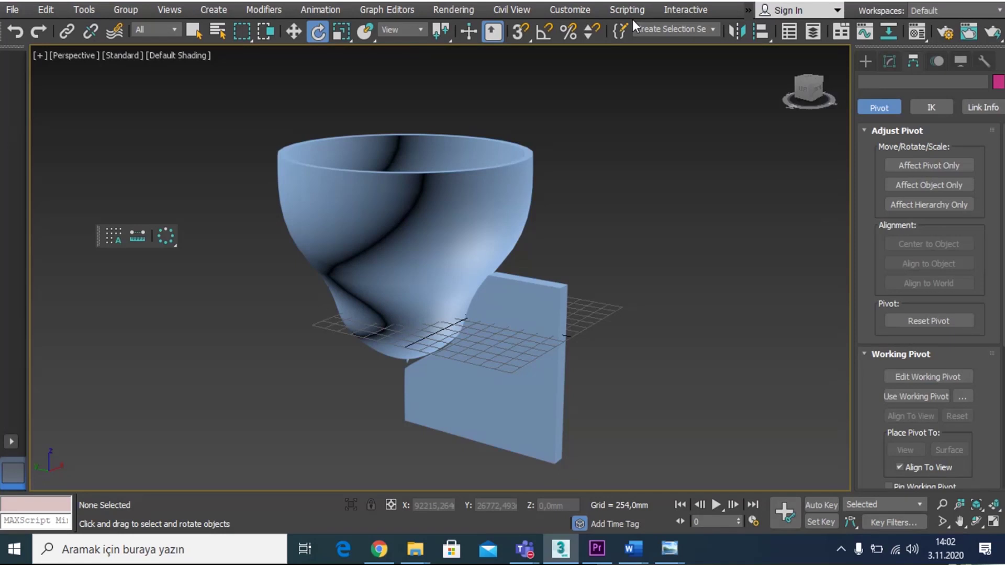
click(580, 14)
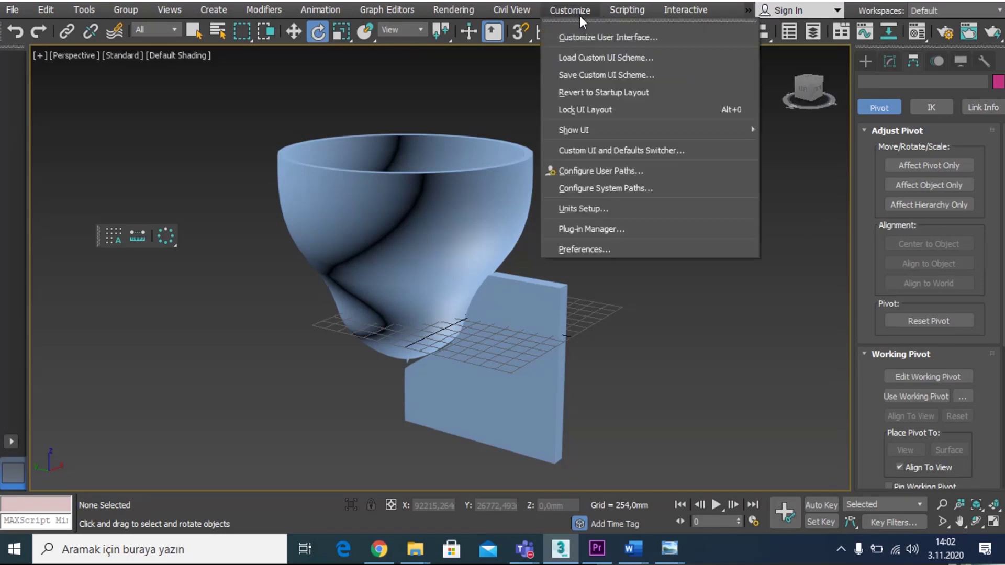